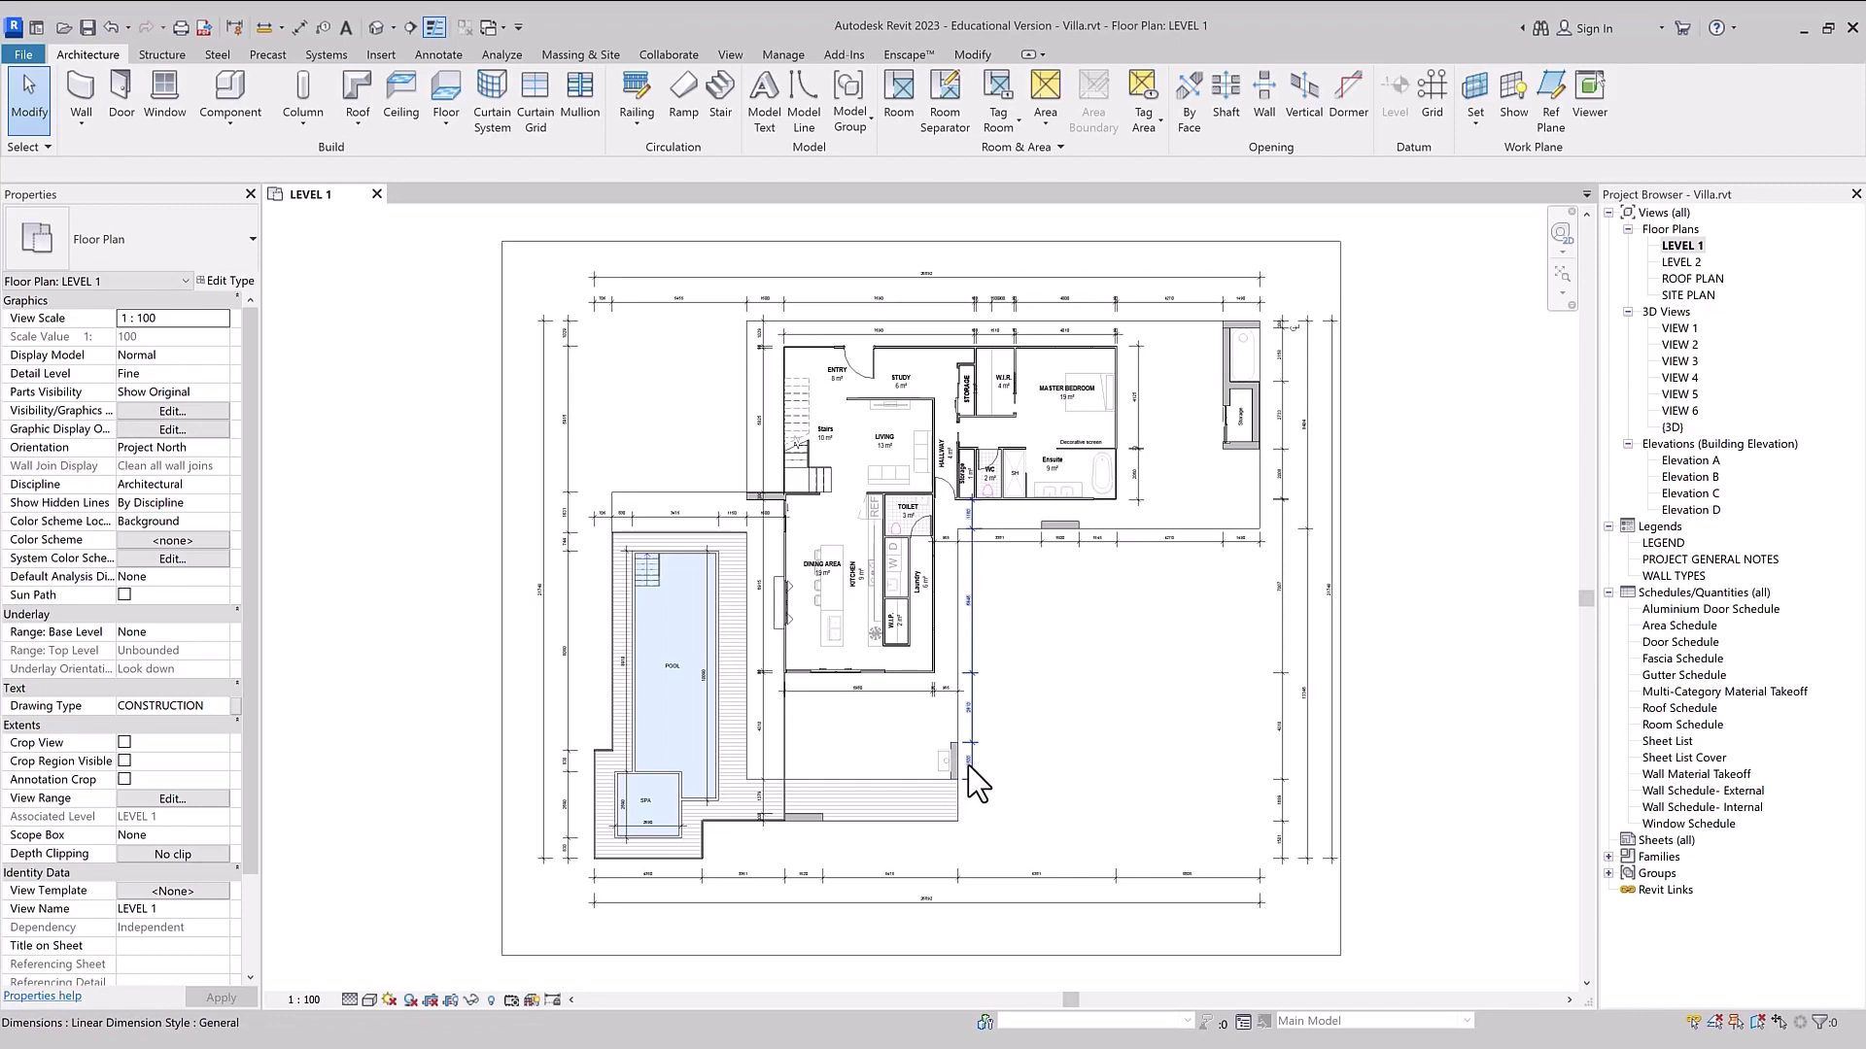
# - Select a wall, then the double kitchen sink, then the pool deck floor
pyautogui.click(921, 674)
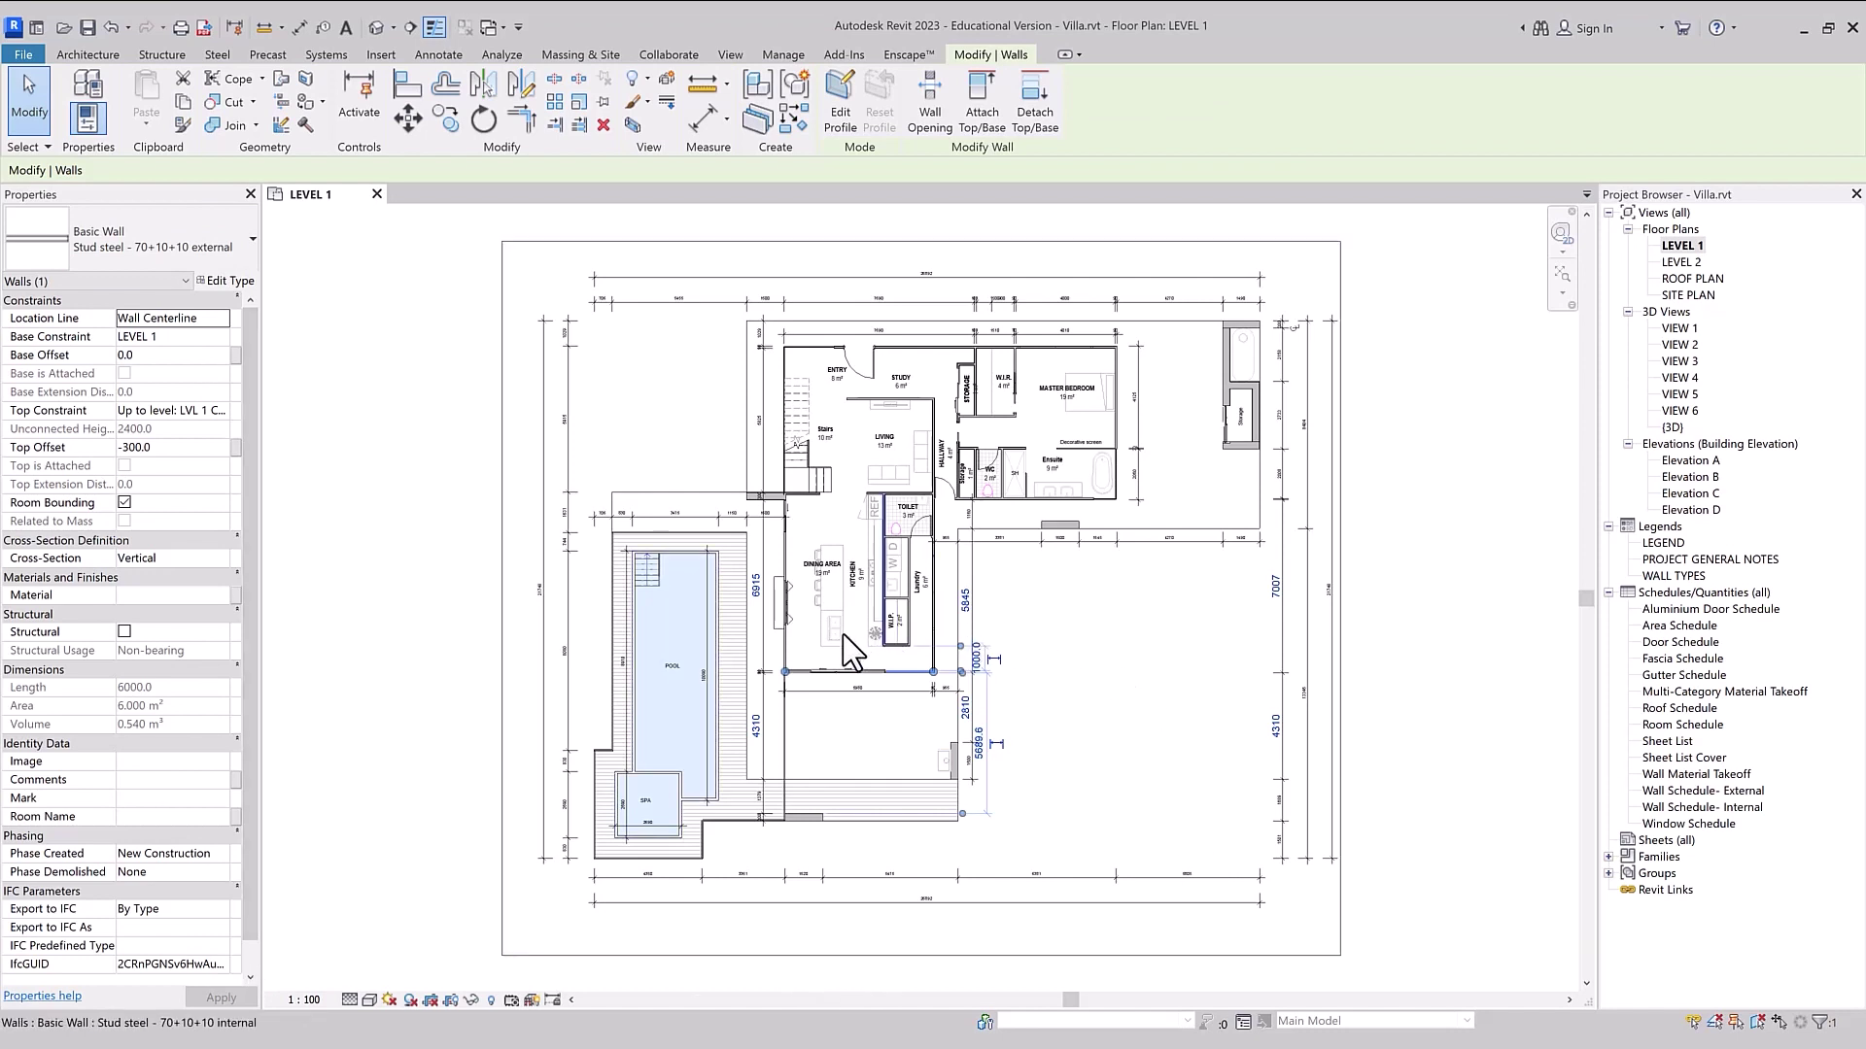
pyautogui.click(836, 632)
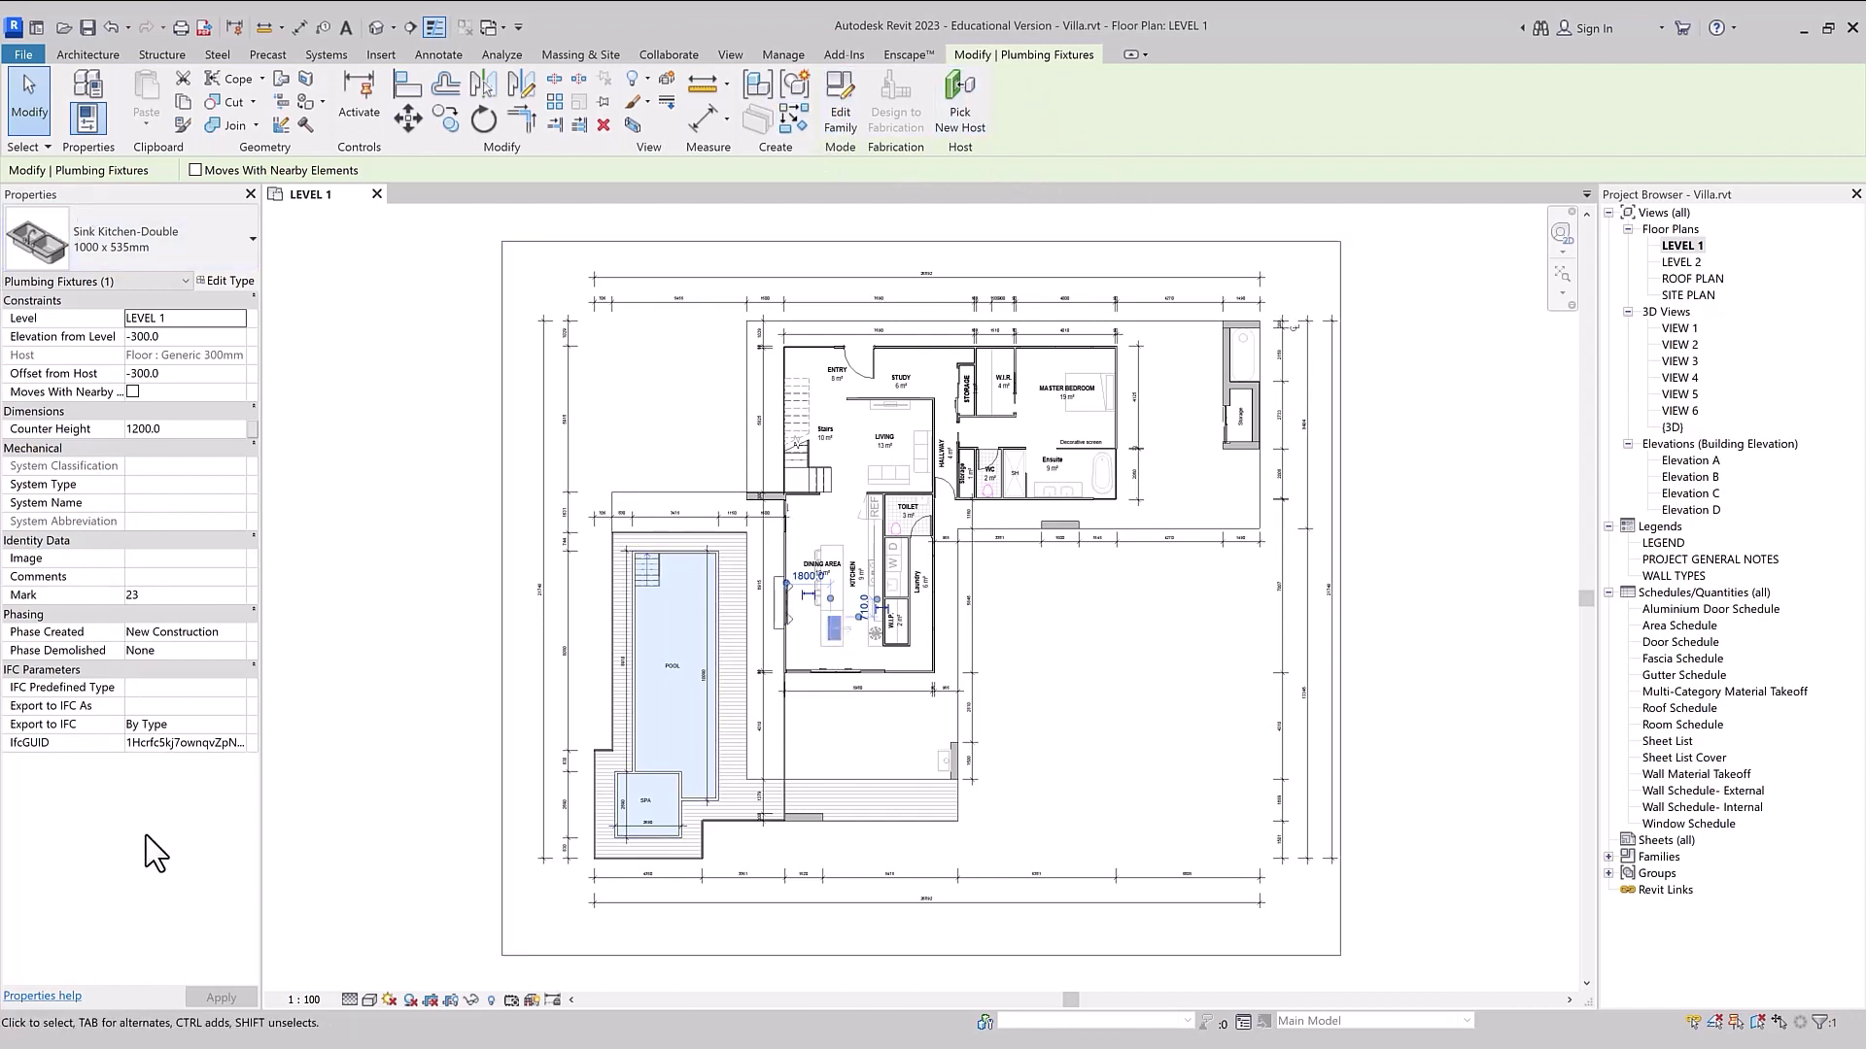
pyautogui.click(940, 802)
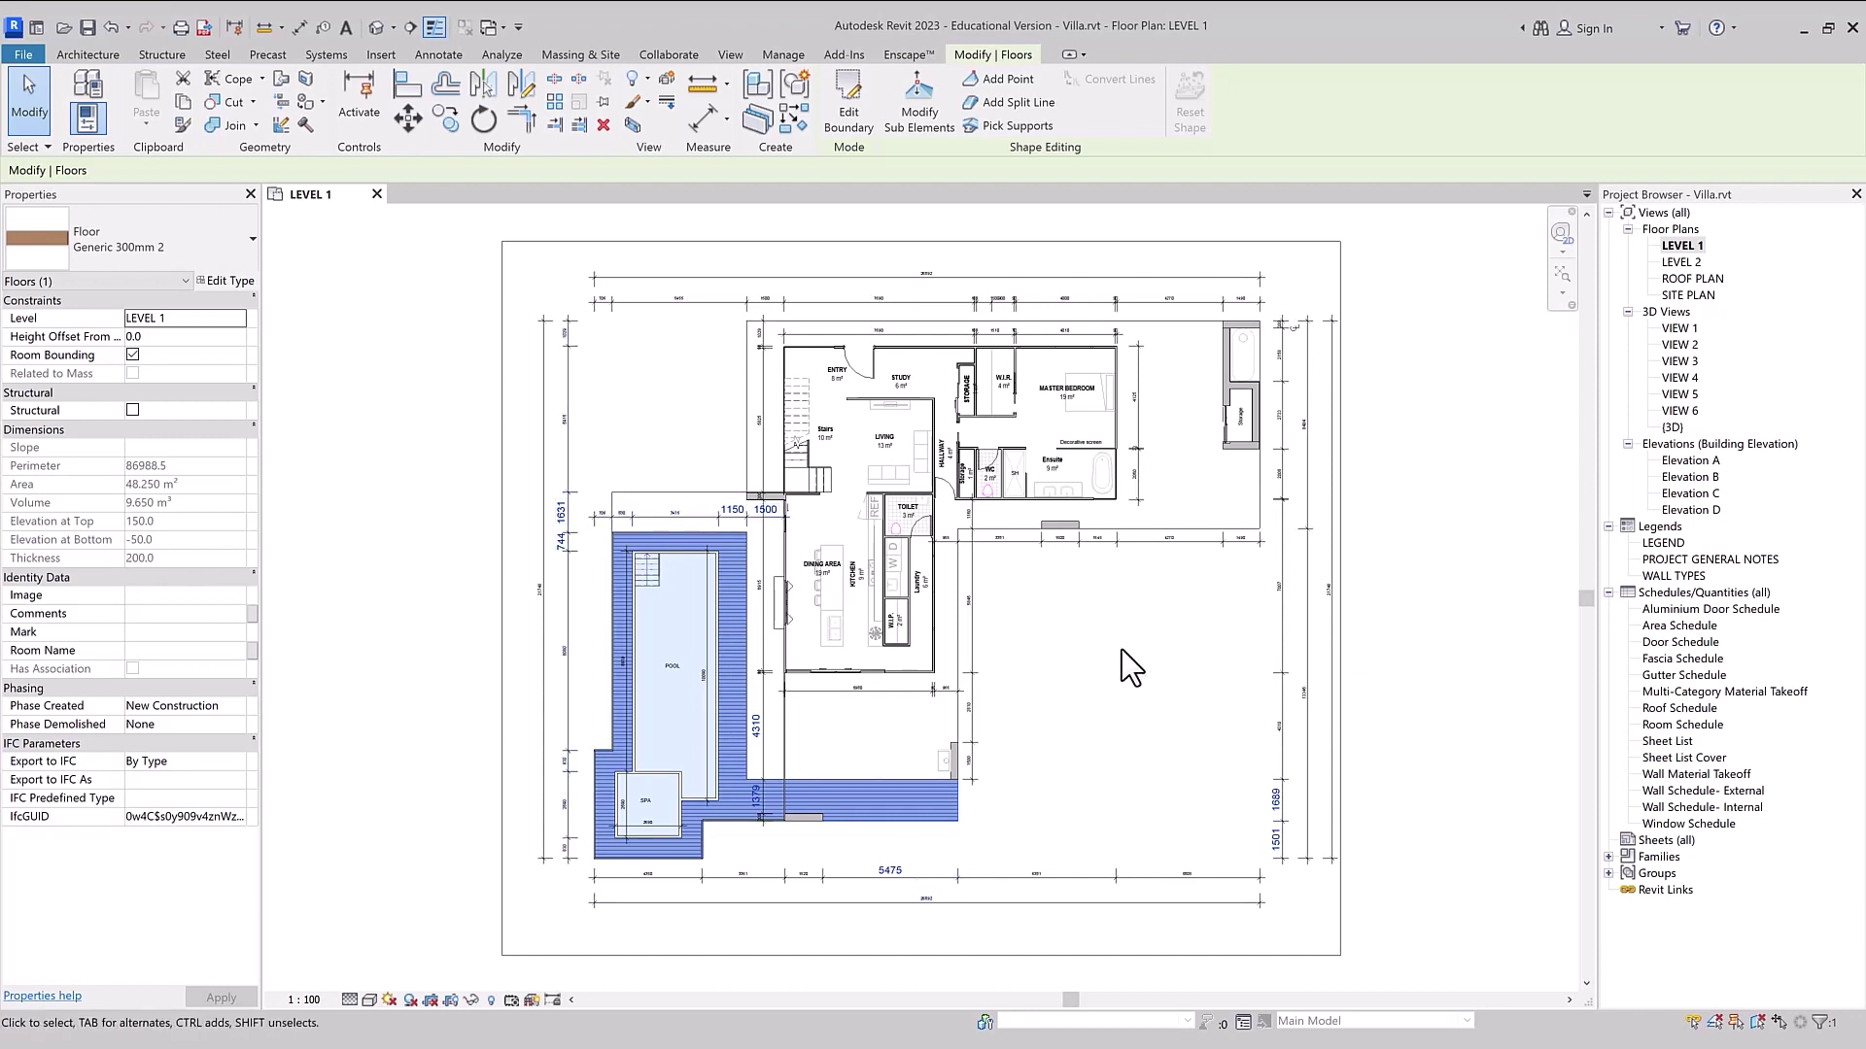
# - Clear the selection, select the dining-area bottom wall, then cancel it from the right-click menu
pyautogui.press('Escape')
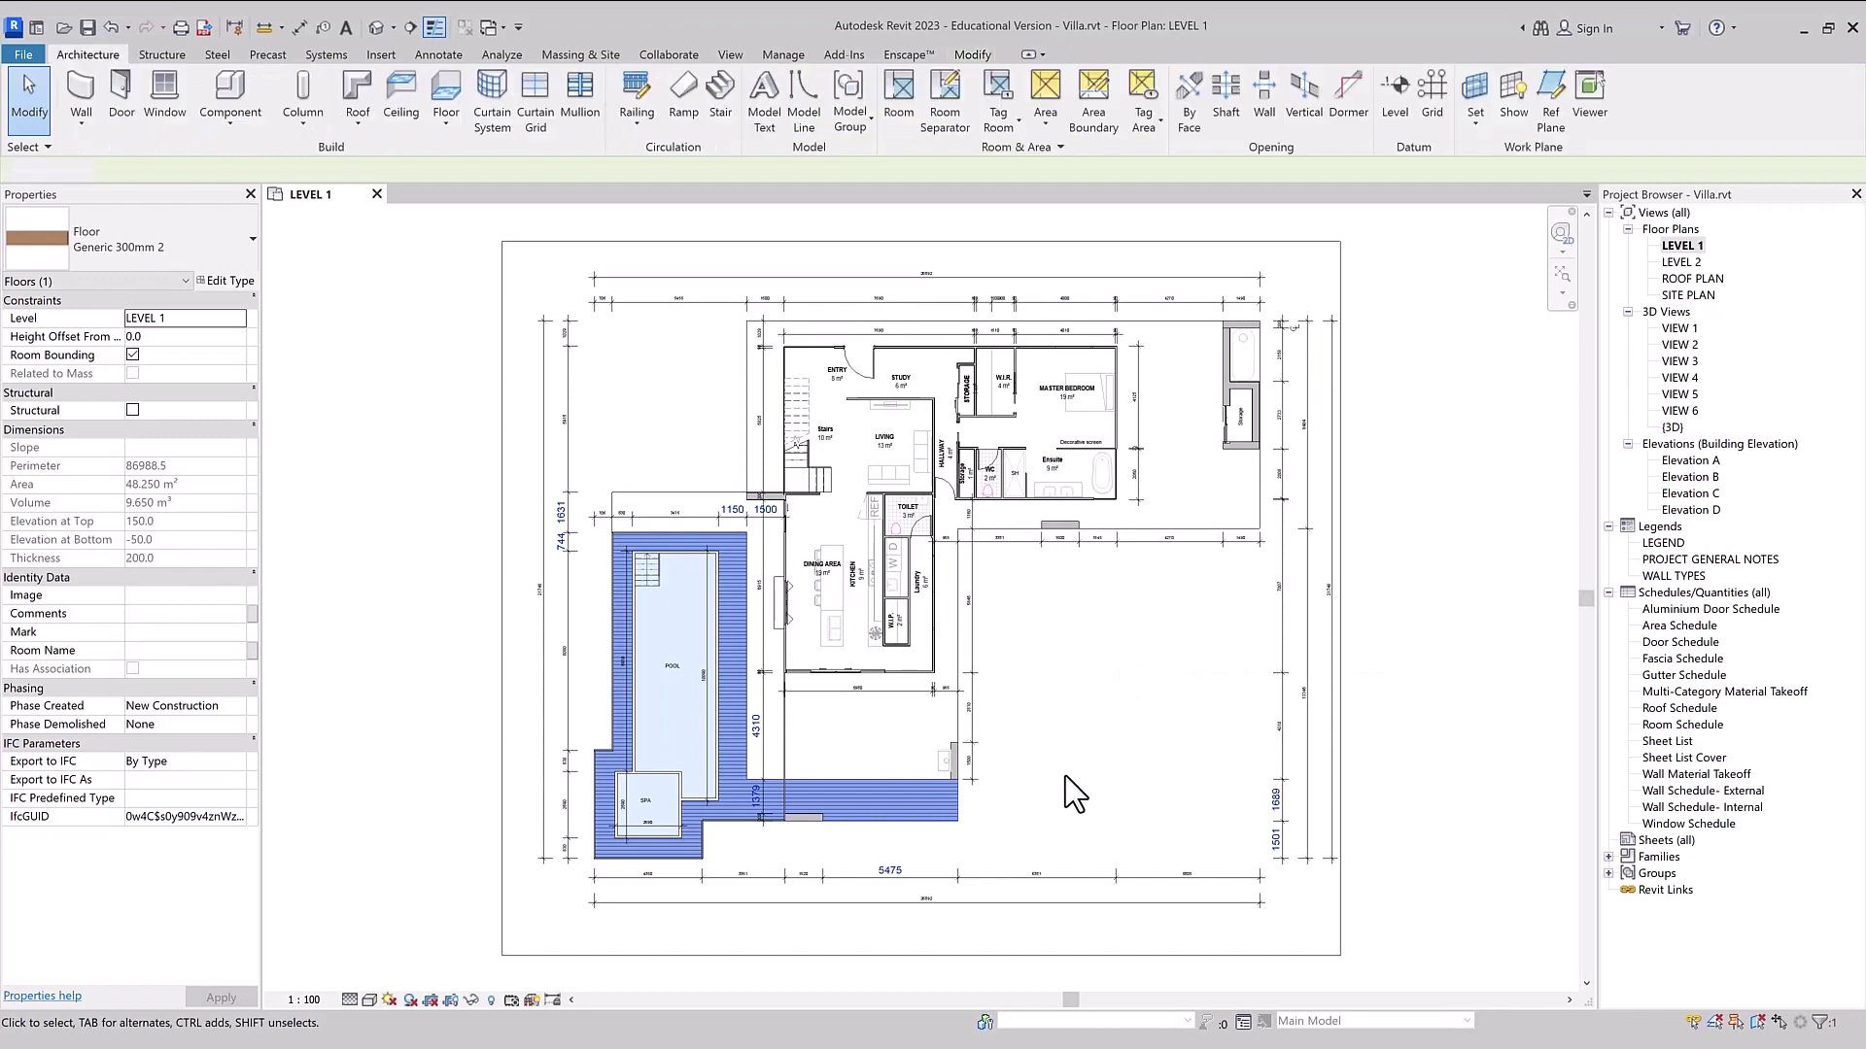
pyautogui.click(920, 670)
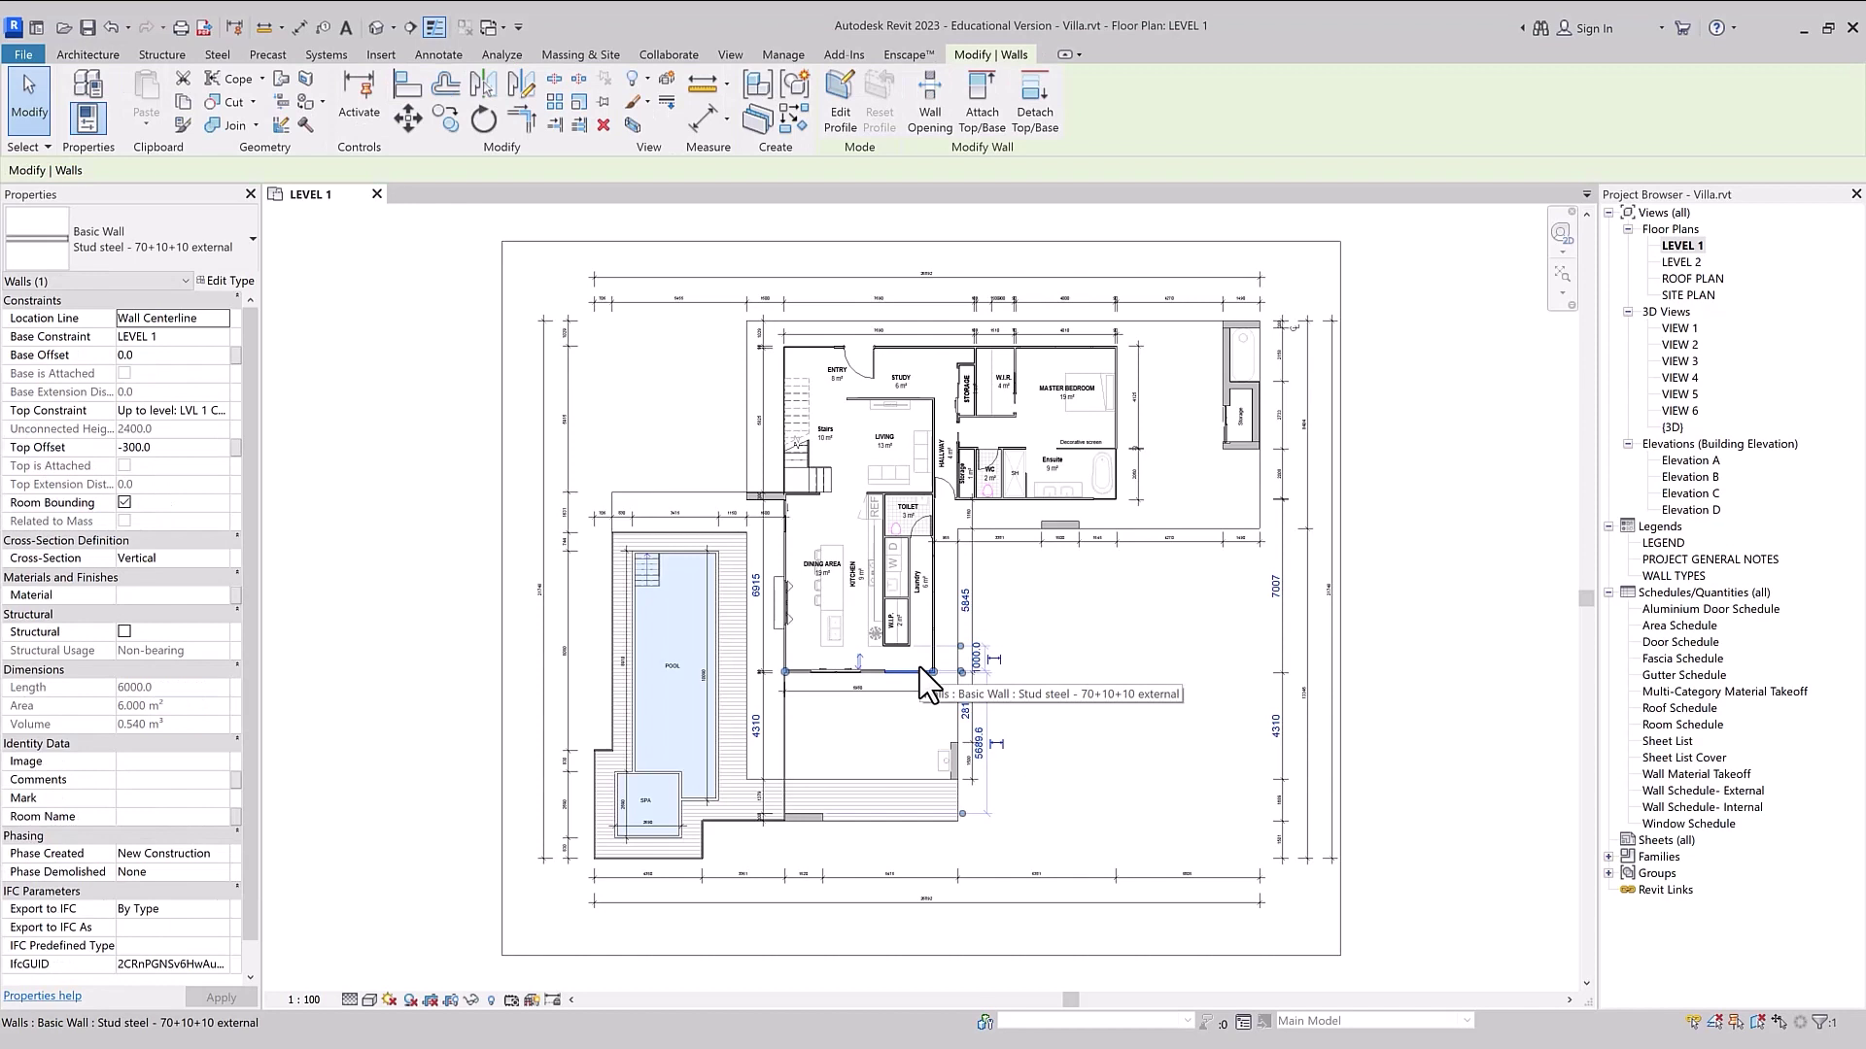
pyautogui.rightClick(923, 670)
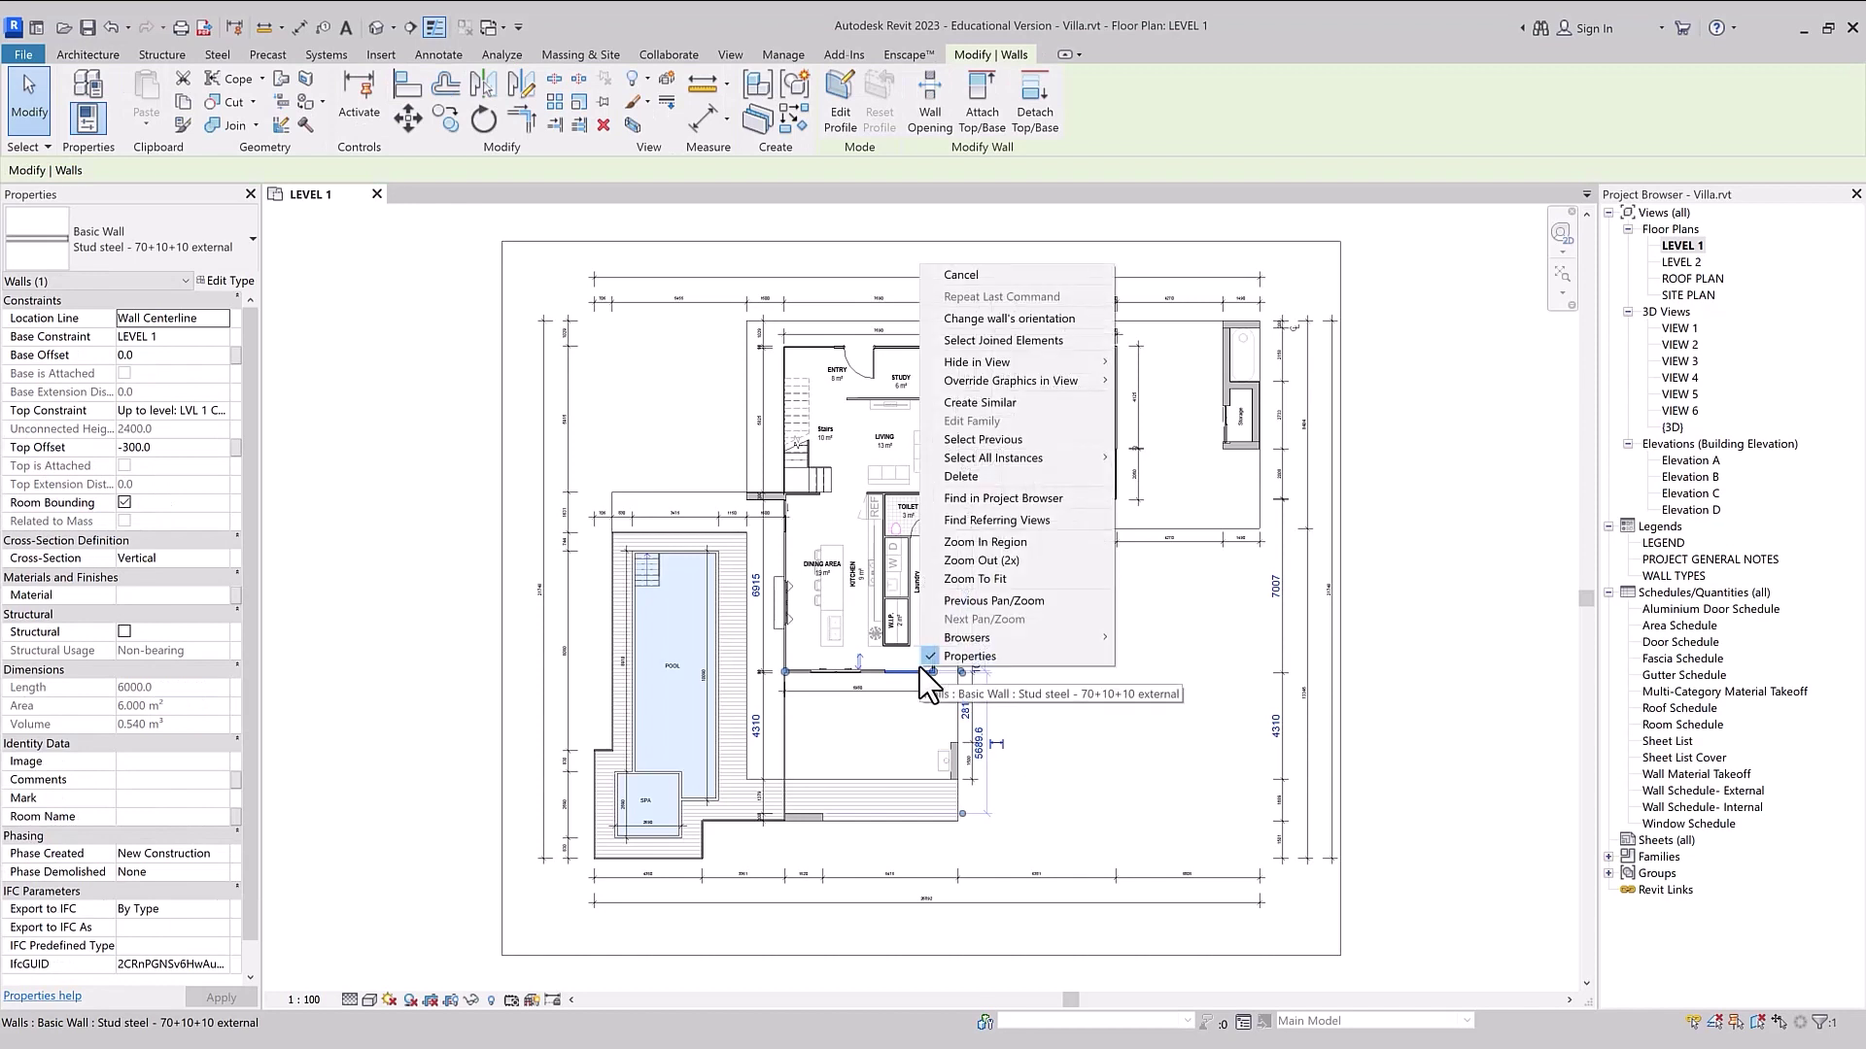
pyautogui.click(962, 276)
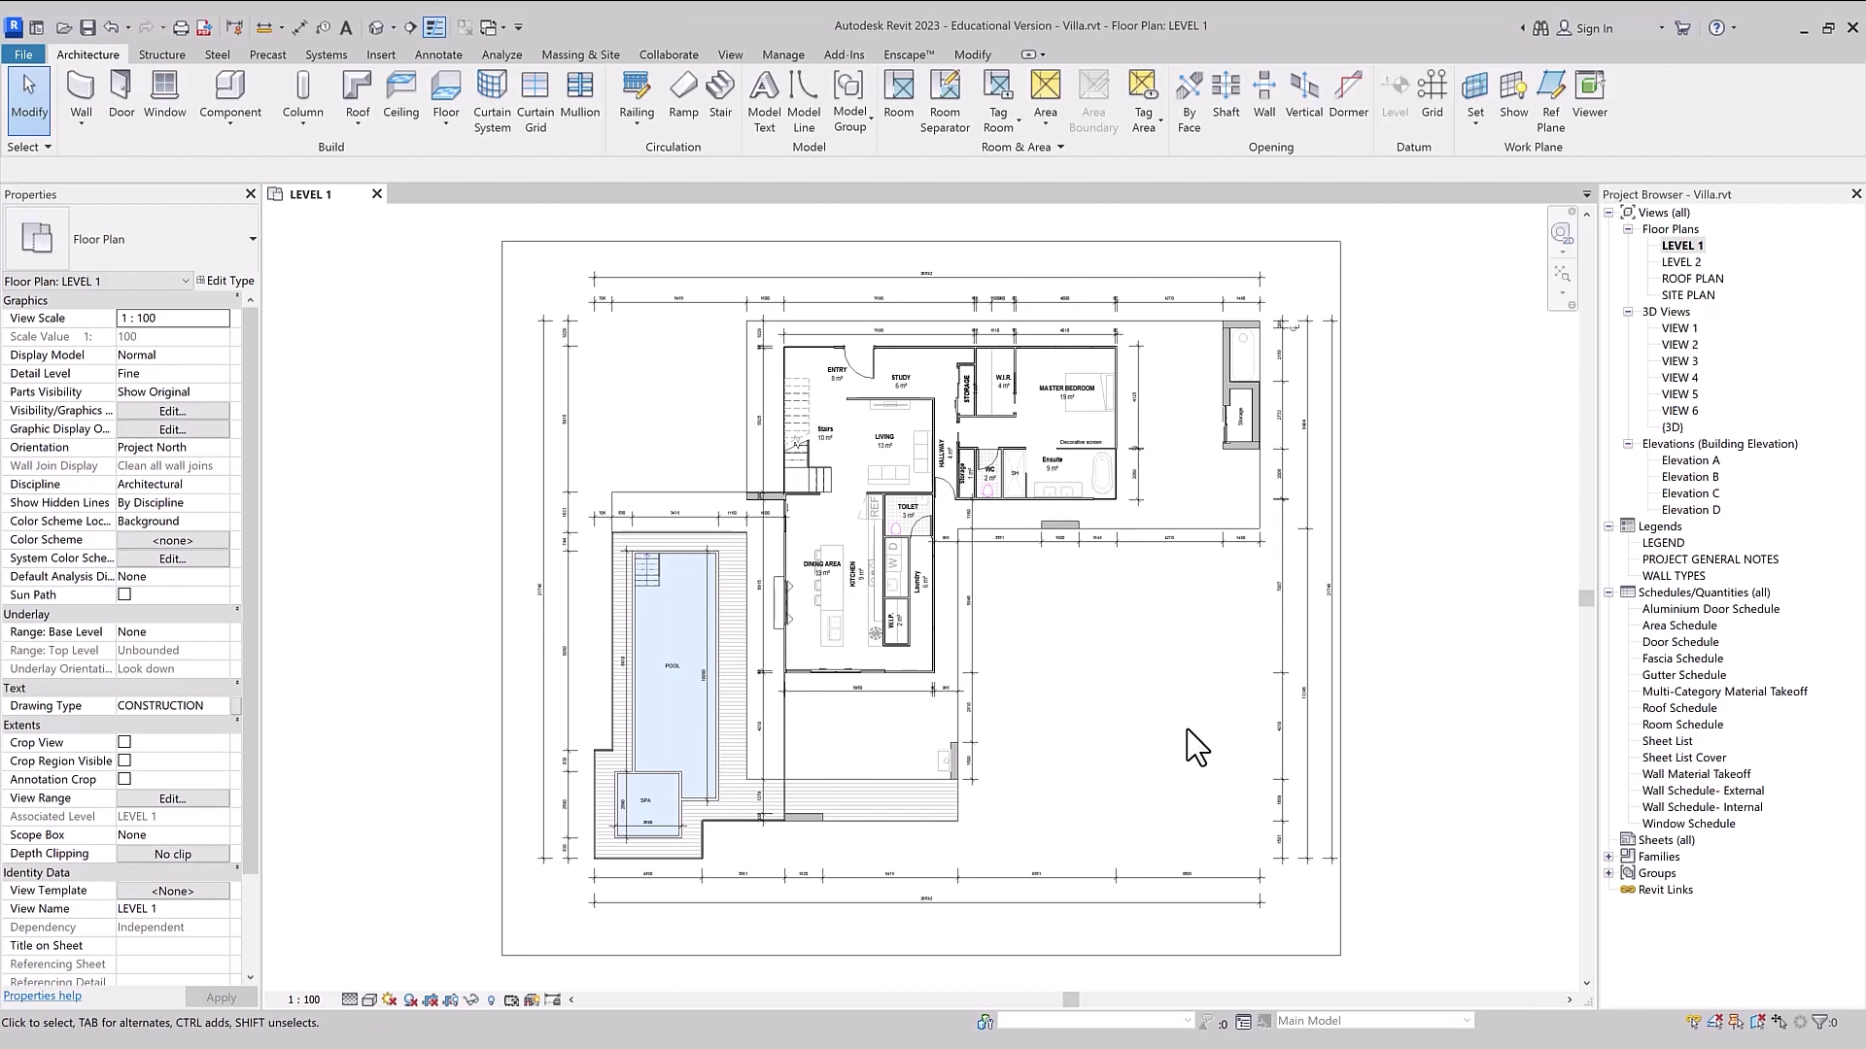
# - Zoom in and Ctrl-select the dining-area chairs
pyautogui.scroll(2, 760, 581)
pyautogui.scroll(3, 804, 671)
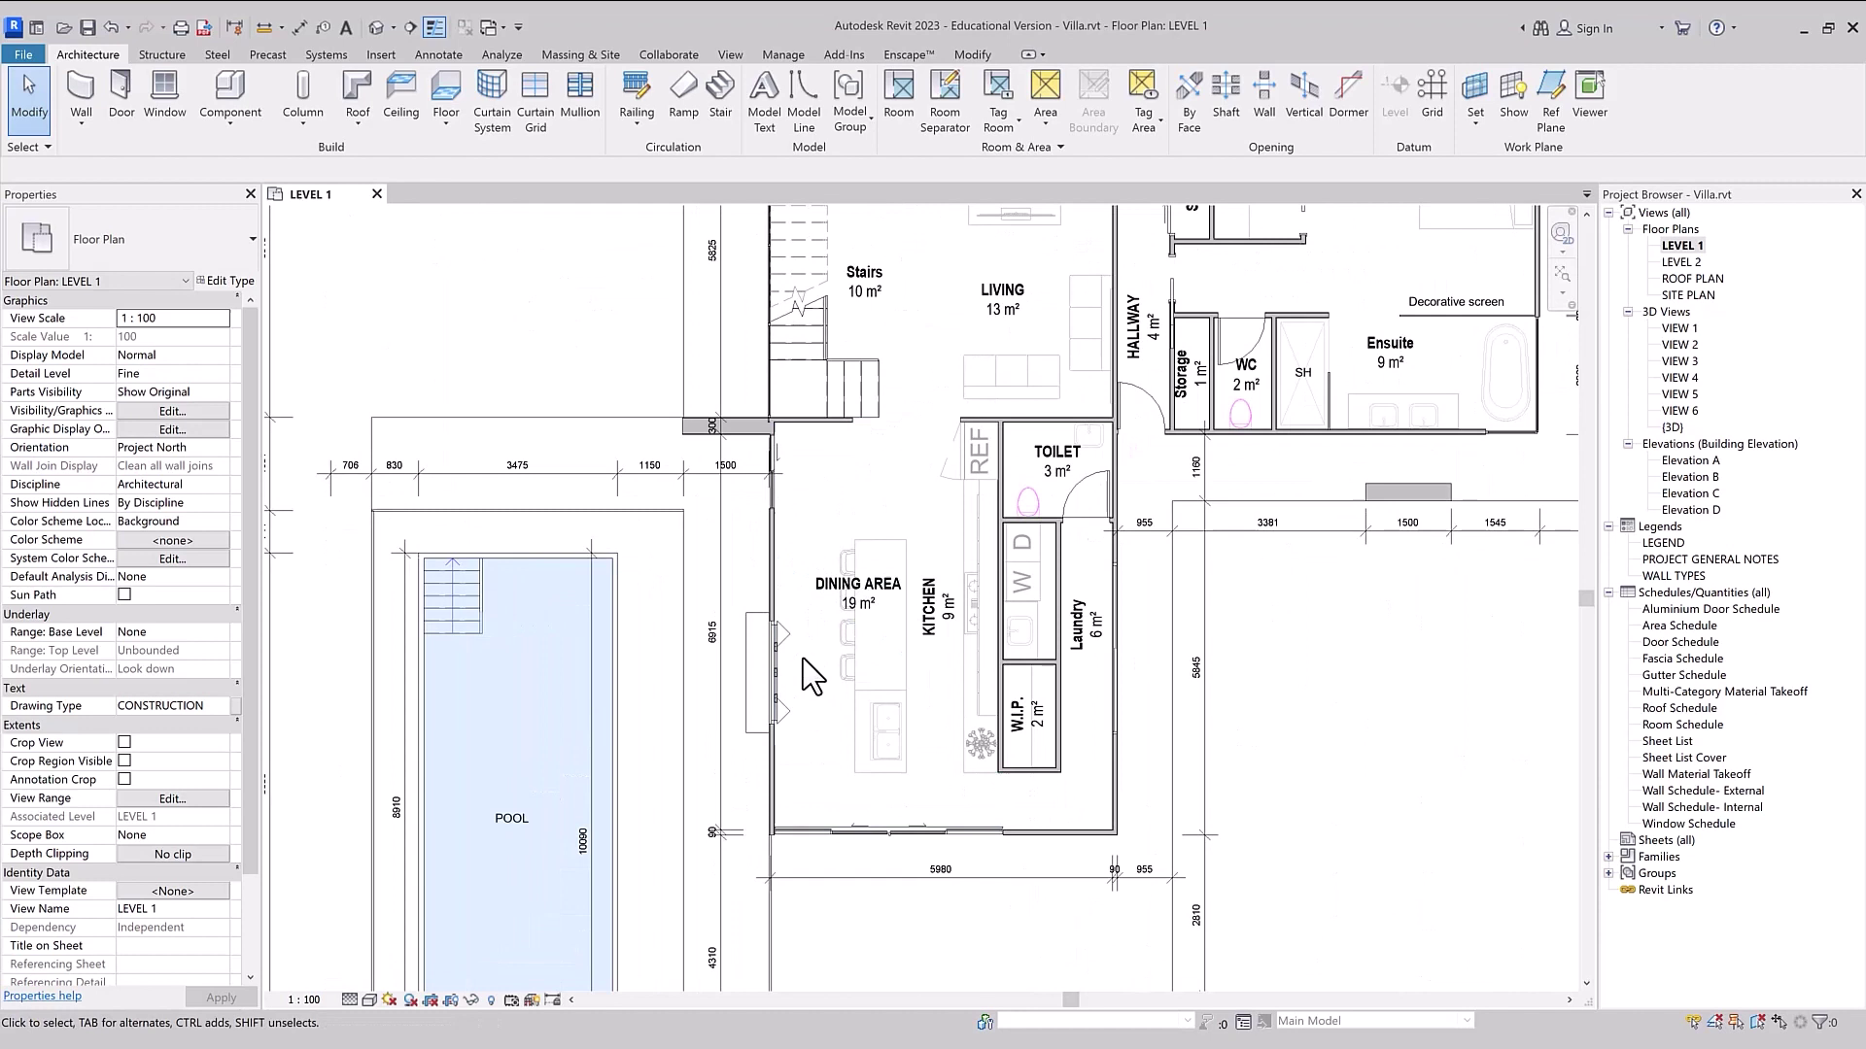
pyautogui.scroll(2, 805, 675)
pyautogui.click(896, 683)
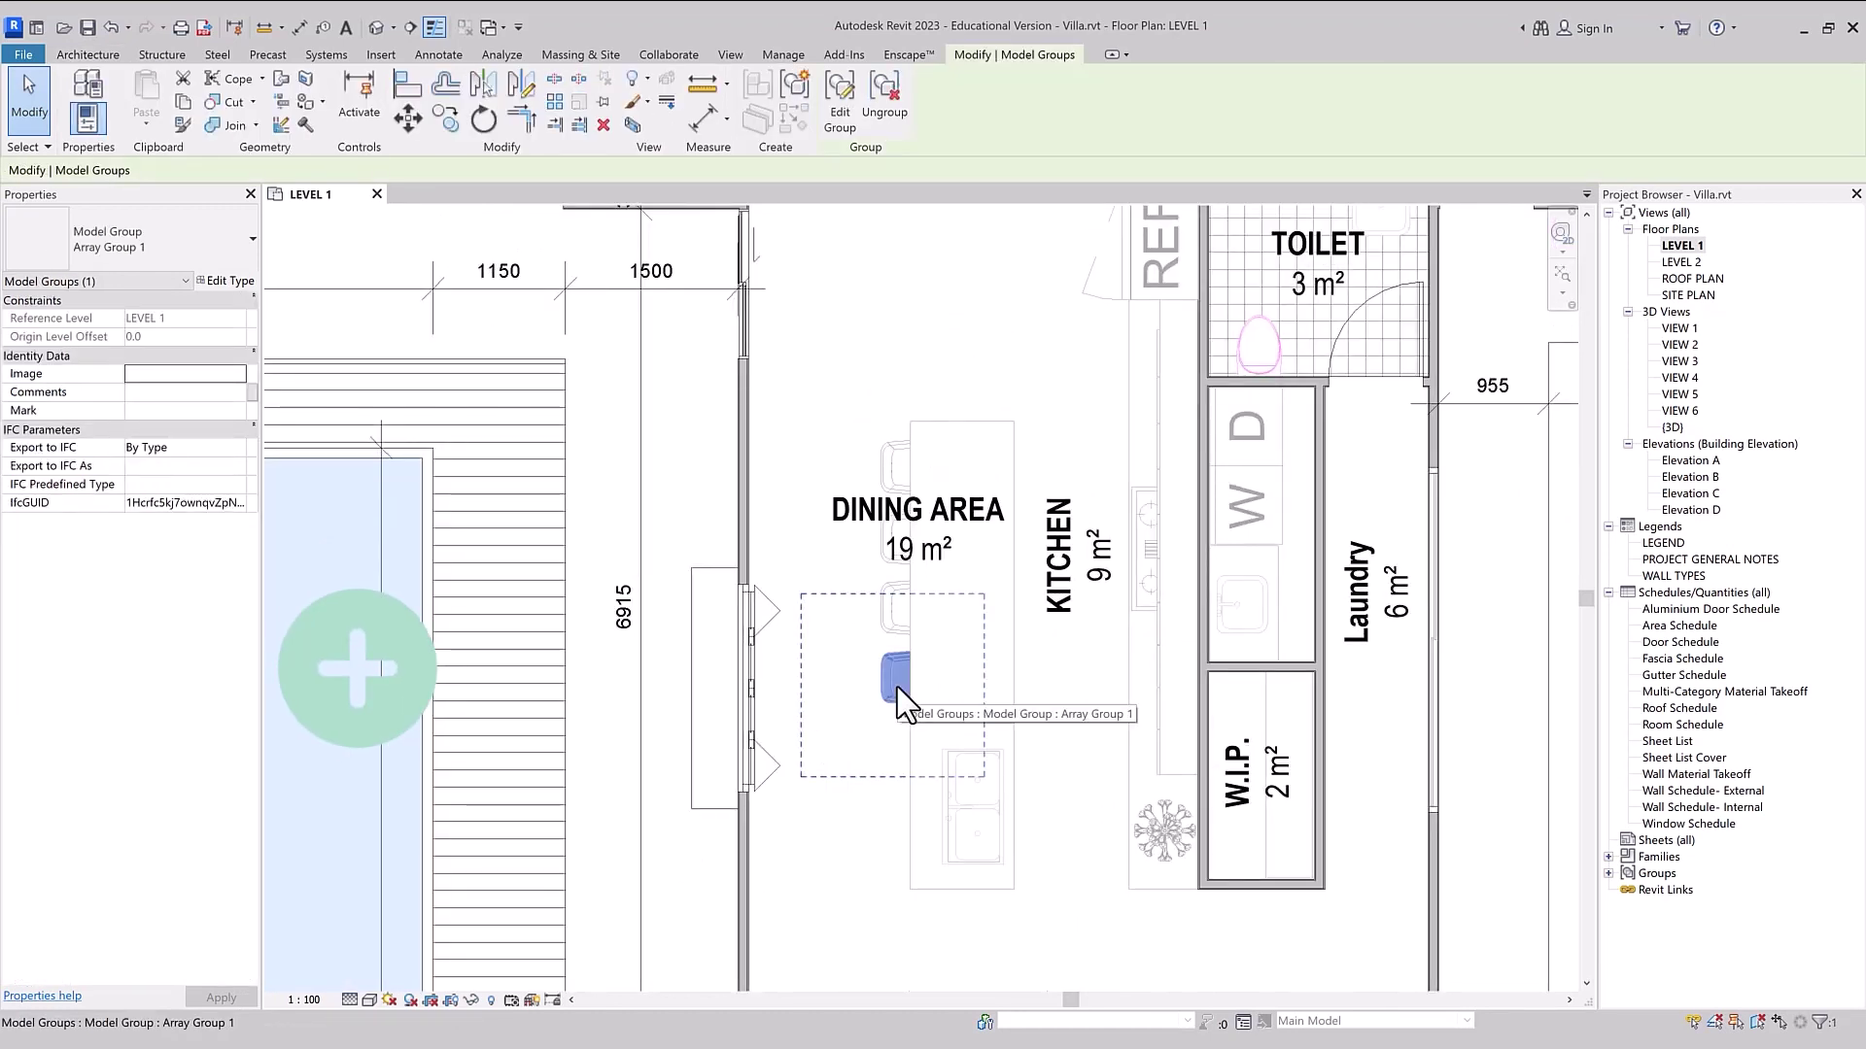
pyautogui.press('ctrl')
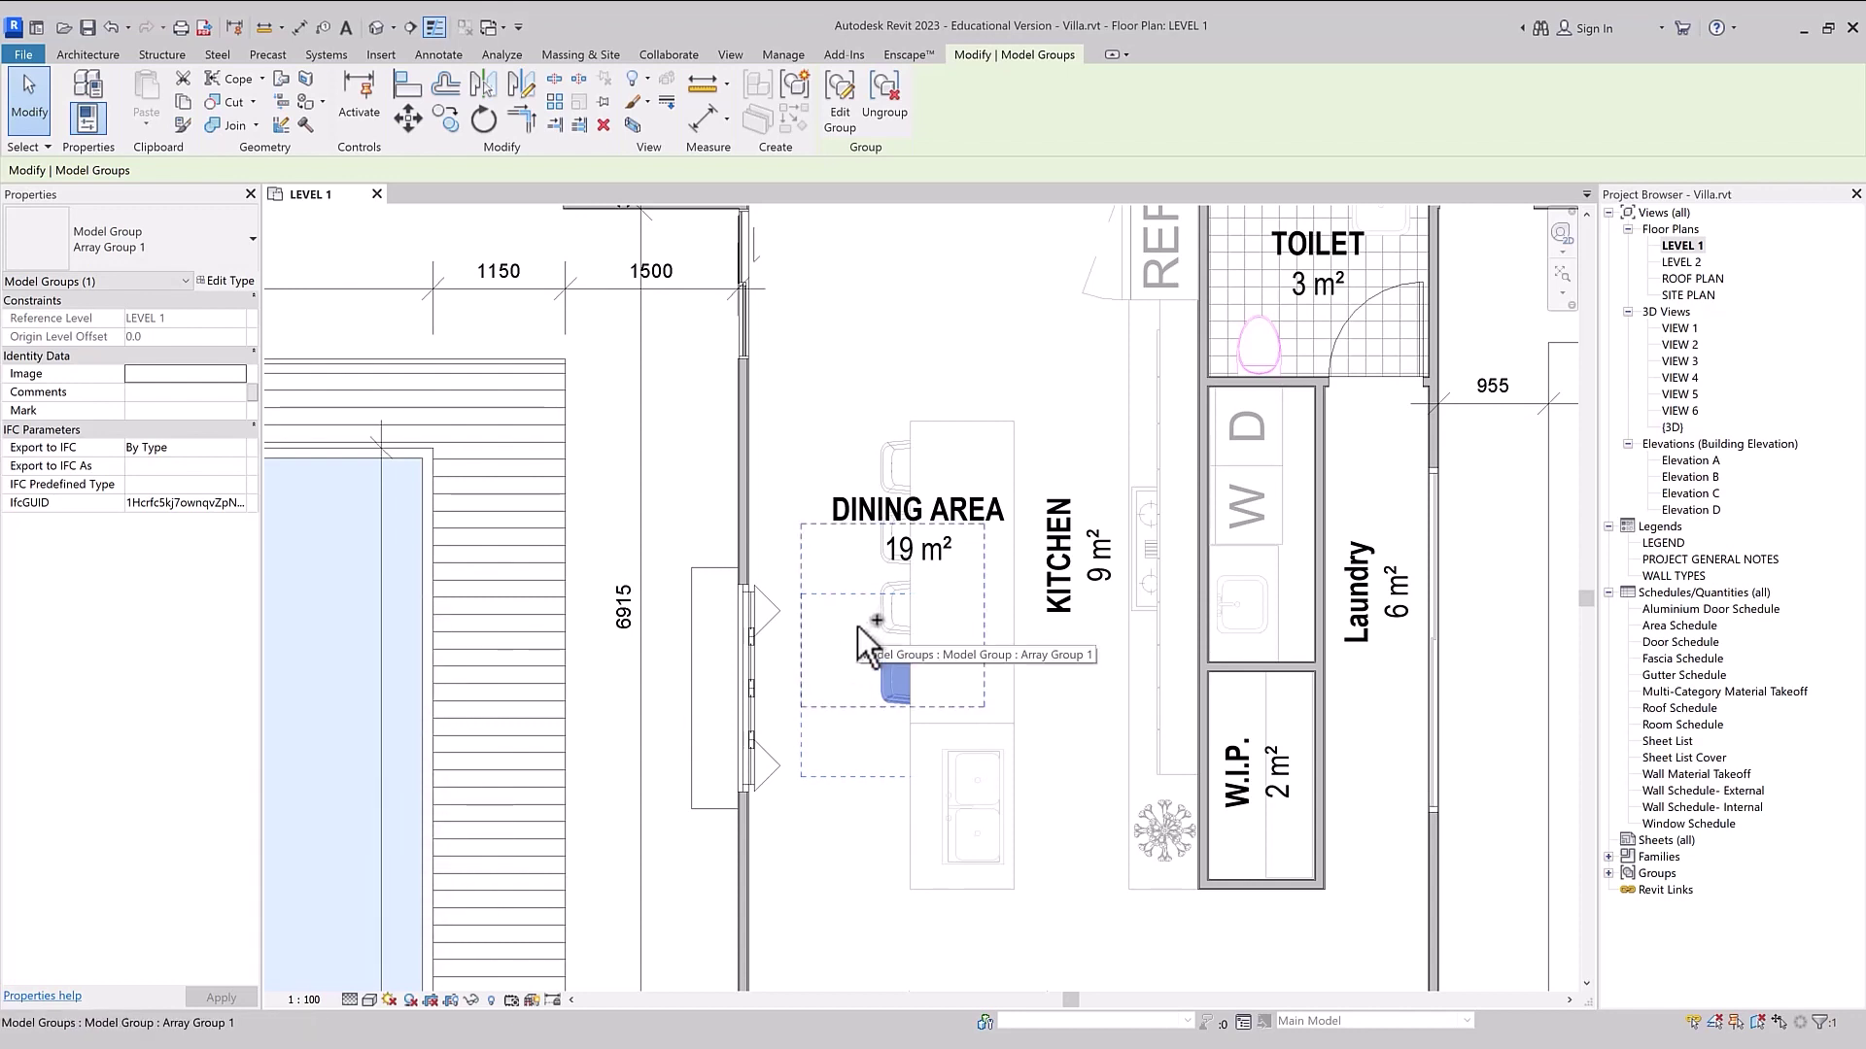
pyautogui.keyDown('ctrl'); pyautogui.click(859, 627); pyautogui.keyUp('ctrl')
pyautogui.keyDown('ctrl'); pyautogui.click(890, 463); pyautogui.keyUp('ctrl')
# - Add the living-room sofa, armchair and TV to the selection
pyautogui.scroll(-2, 763, 783)
pyautogui.scroll(-2, 755, 875)
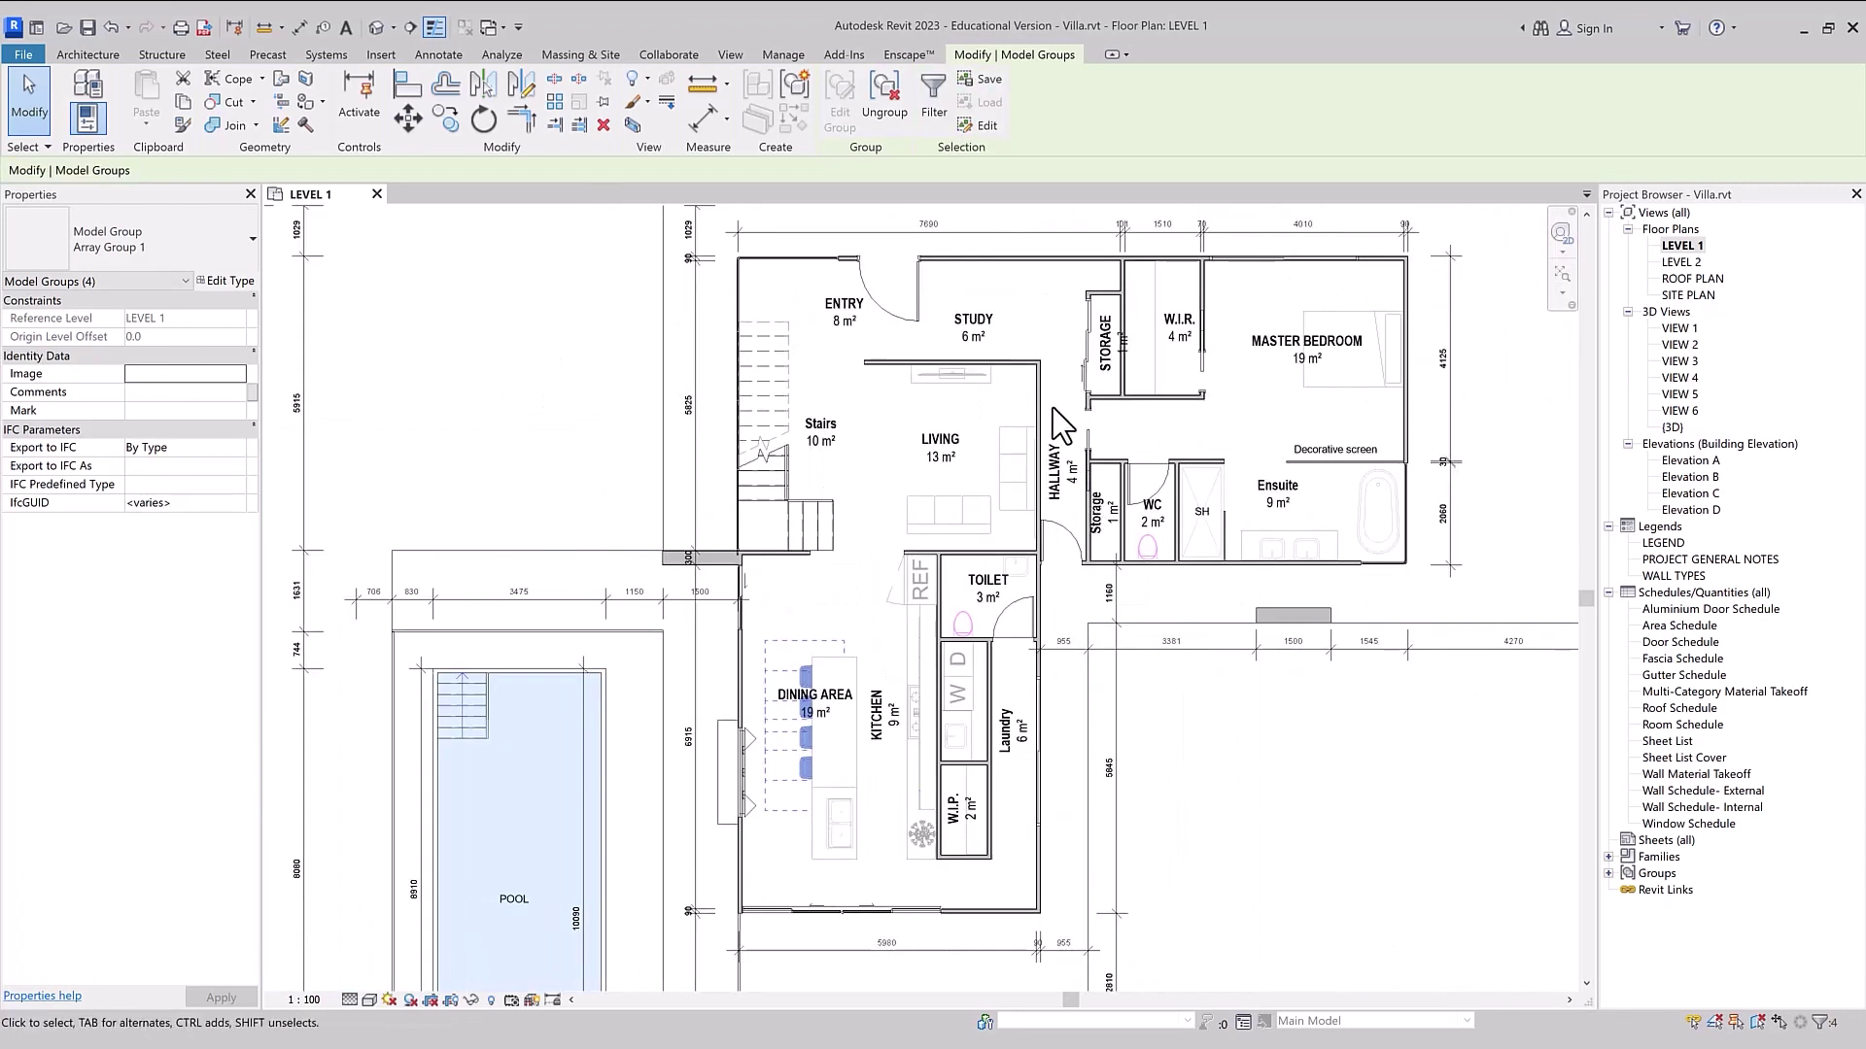
pyautogui.keyDown('ctrl'); pyautogui.click(933, 511); pyautogui.keyUp('ctrl')
pyautogui.keyDown('ctrl'); pyautogui.click(1021, 468); pyautogui.keyUp('ctrl')
pyautogui.keyDown('ctrl'); pyautogui.click(974, 371); pyautogui.keyUp('ctrl')
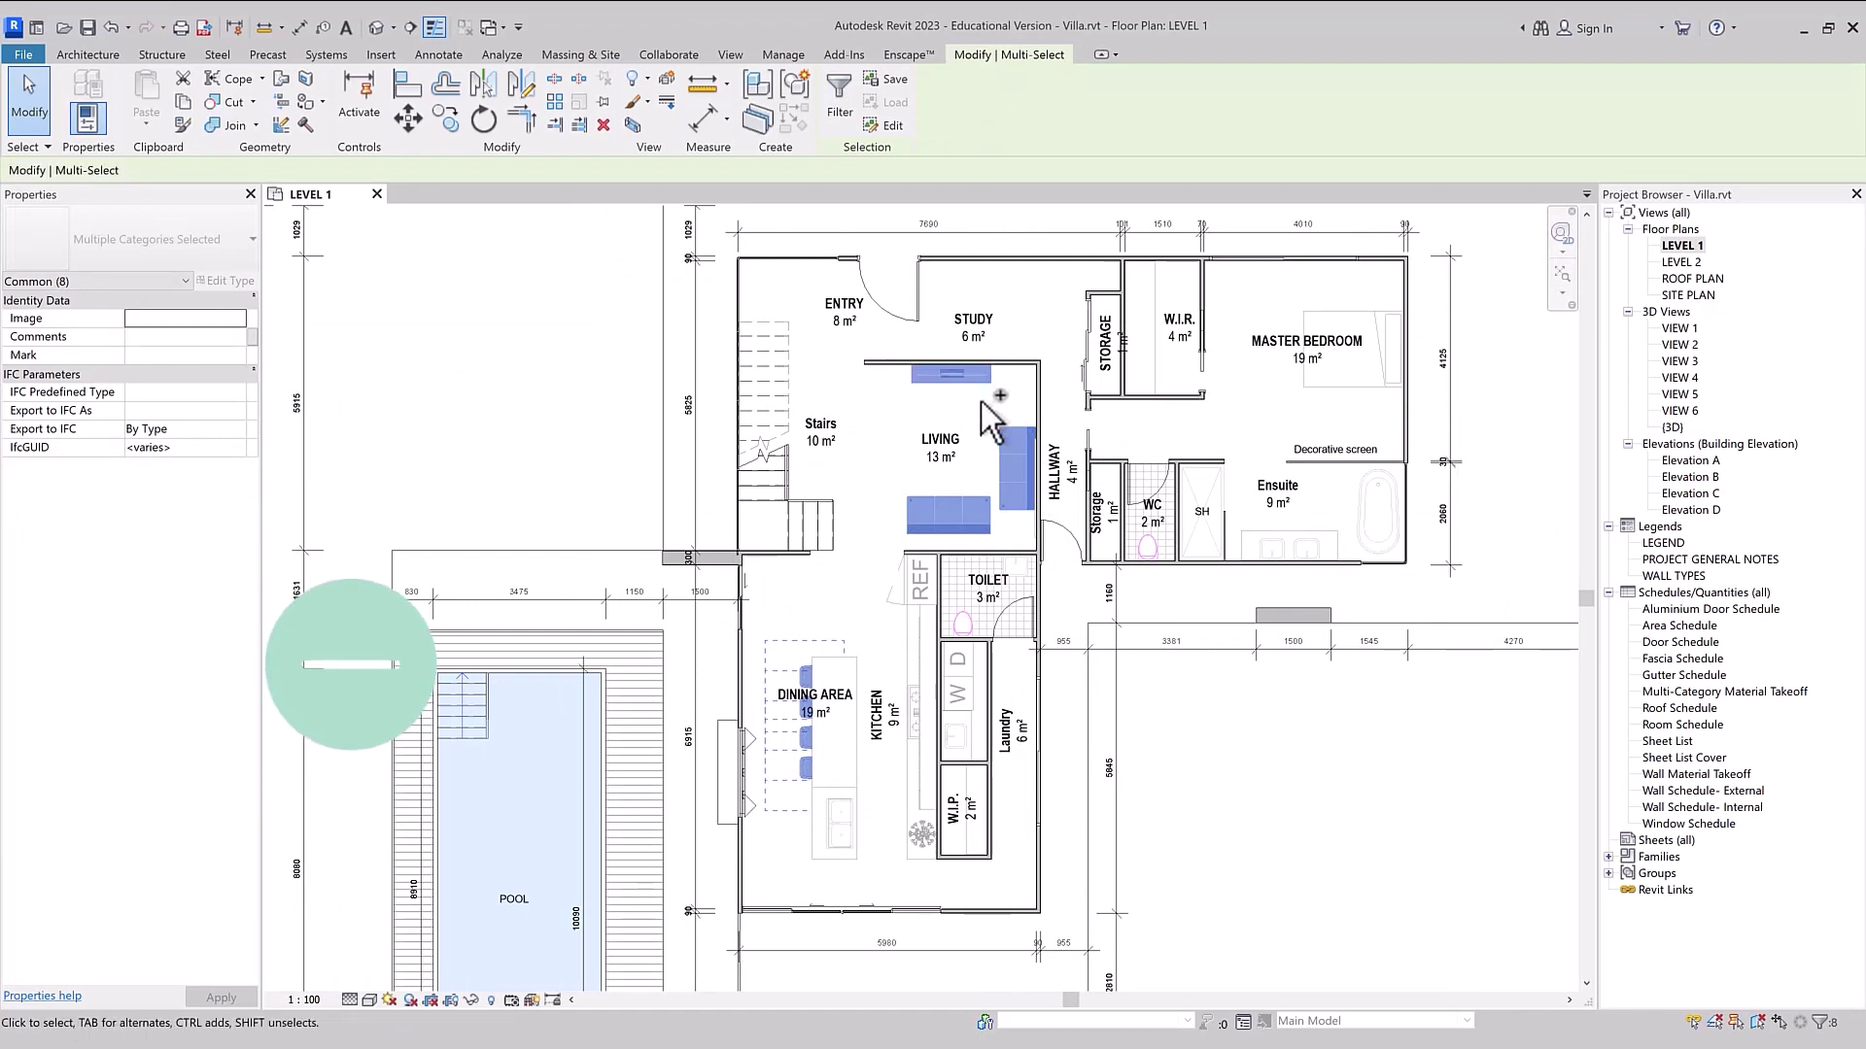
# - Shift-click the two sofas and the TV to remove them, leaving only the chairs
pyautogui.press('shift')
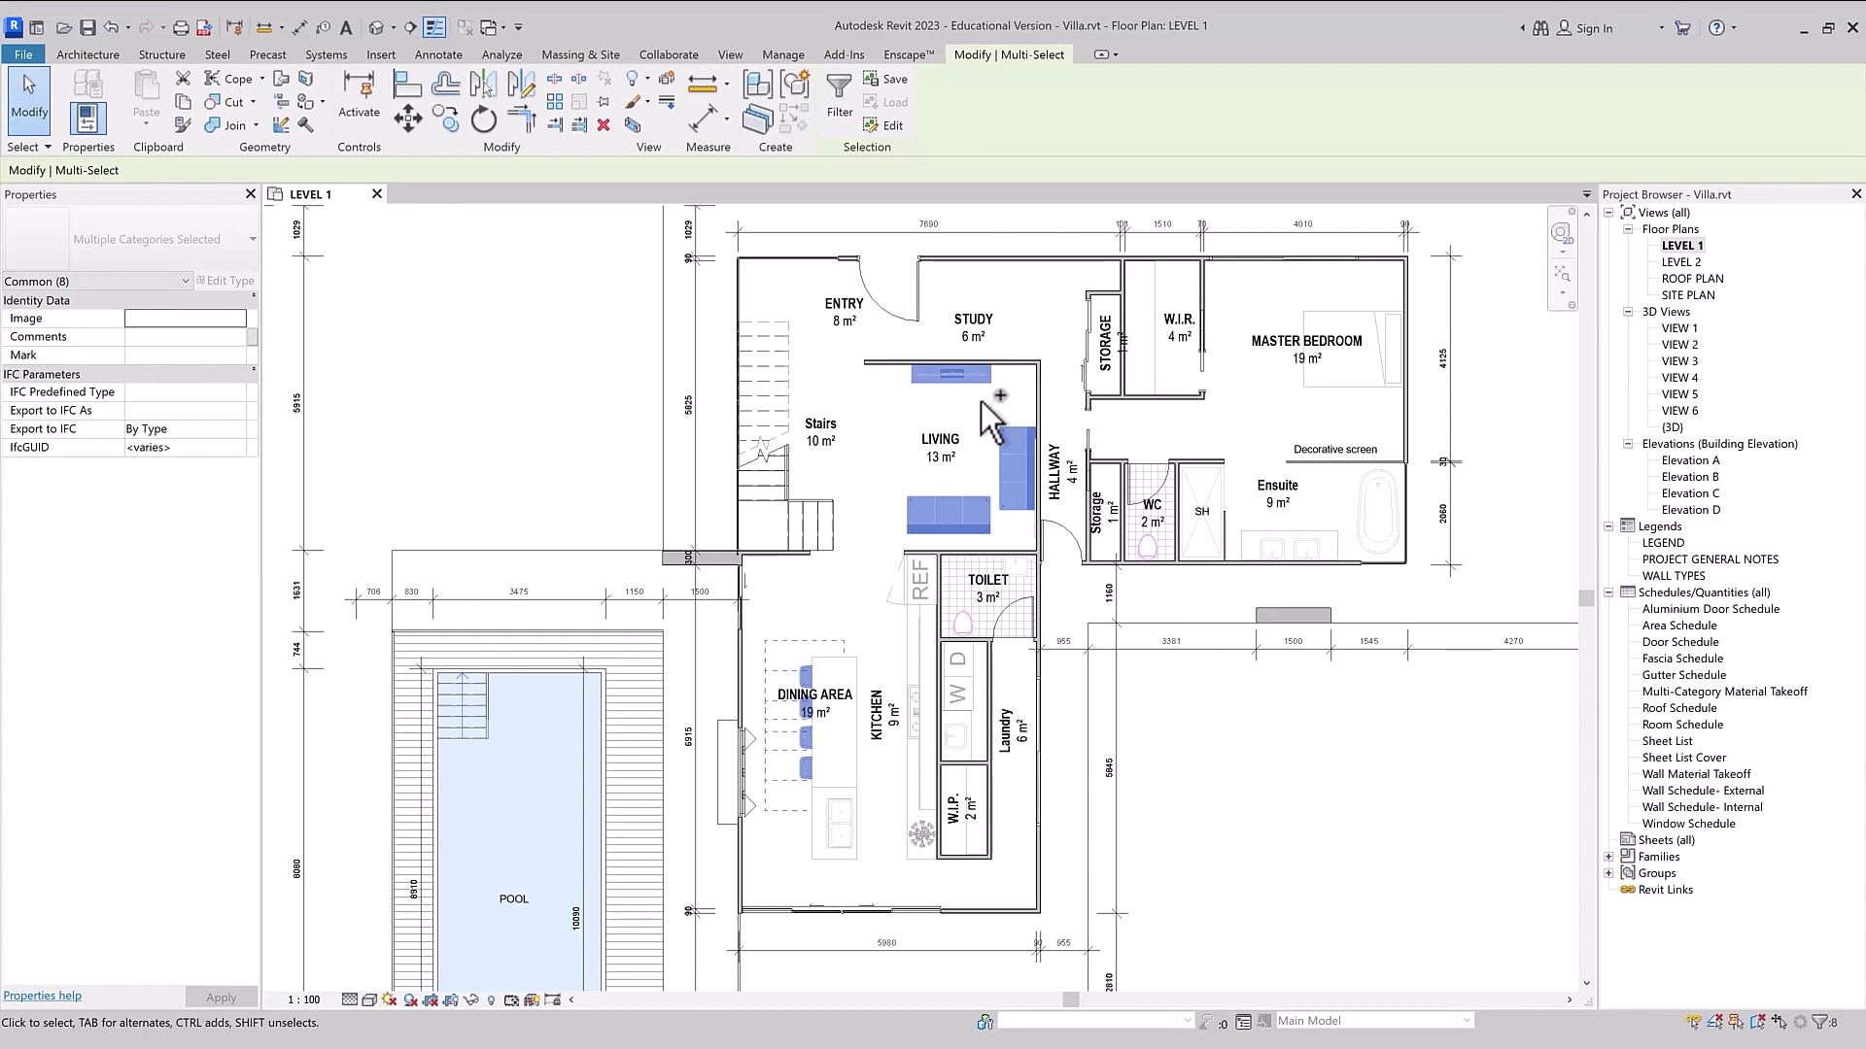
pyautogui.keyDown('shift'); pyautogui.click(999, 447); pyautogui.keyUp('shift')
pyautogui.keyDown('shift'); pyautogui.click(966, 498); pyautogui.keyUp('shift')
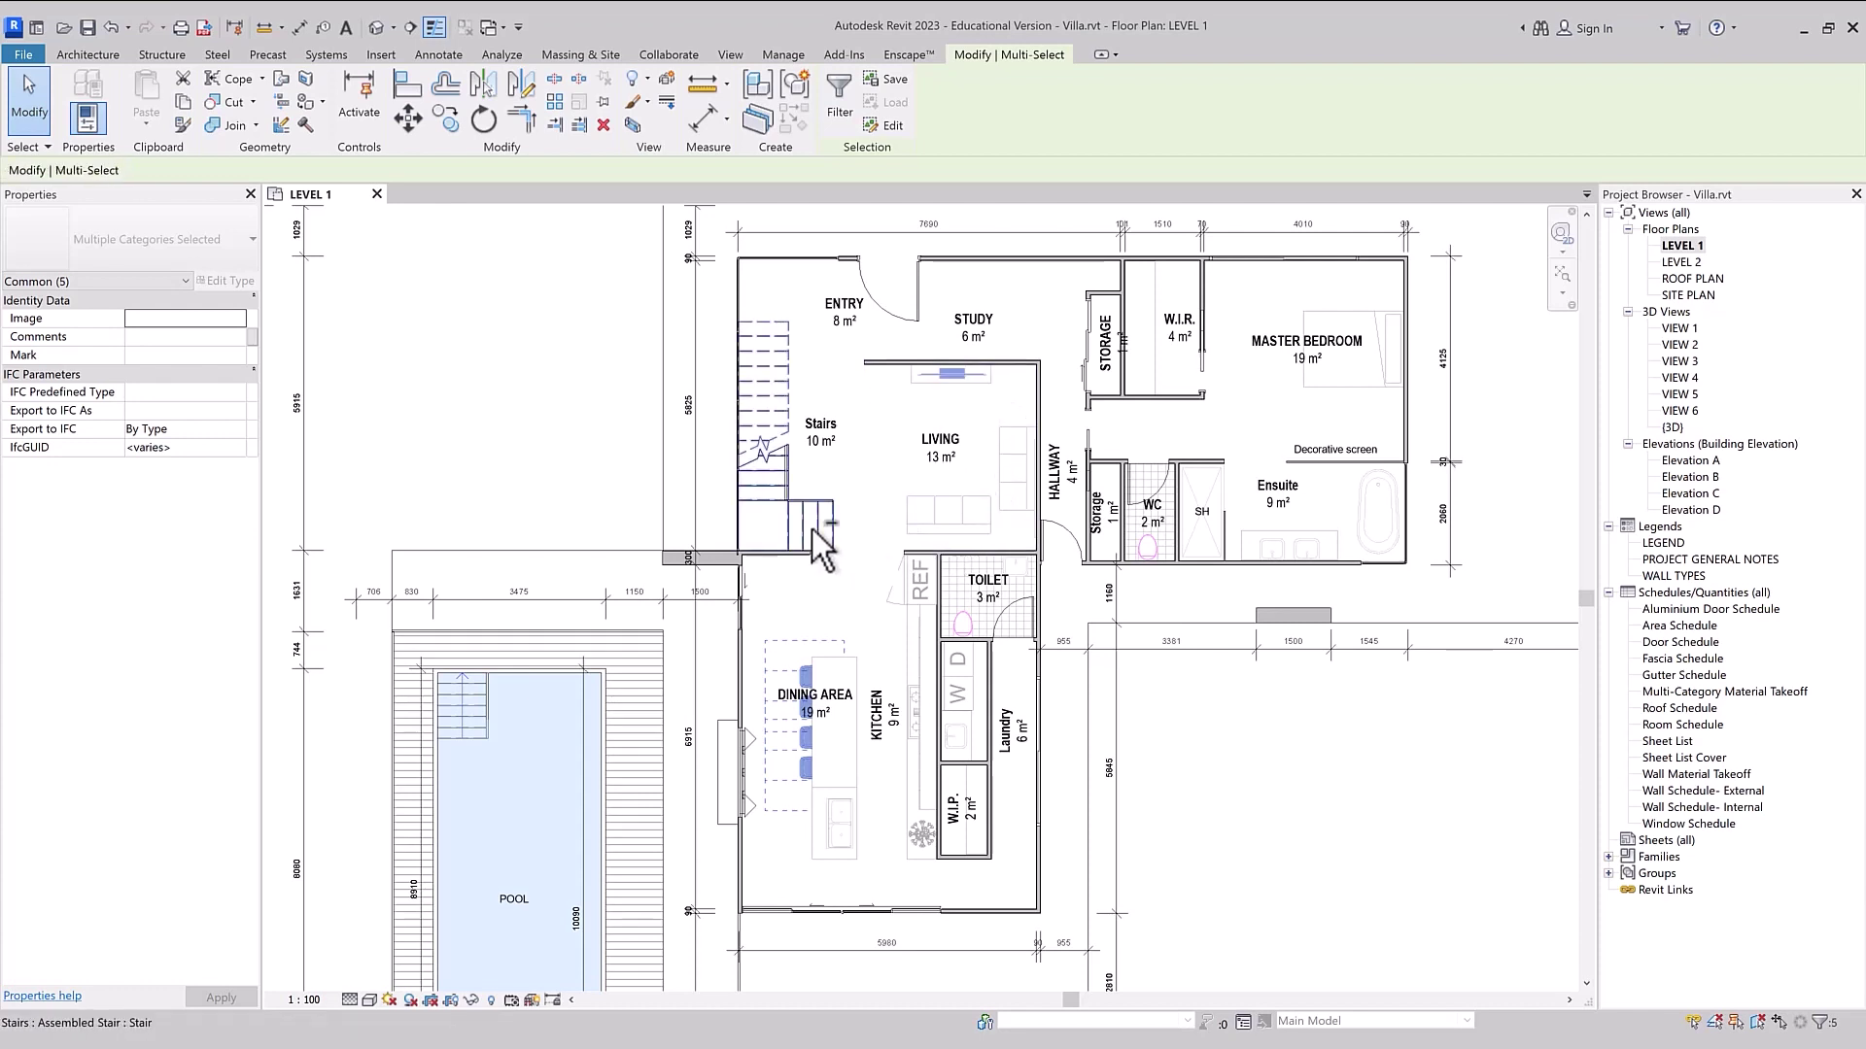
pyautogui.keyDown('shift'); pyautogui.click(957, 375); pyautogui.keyUp('shift')
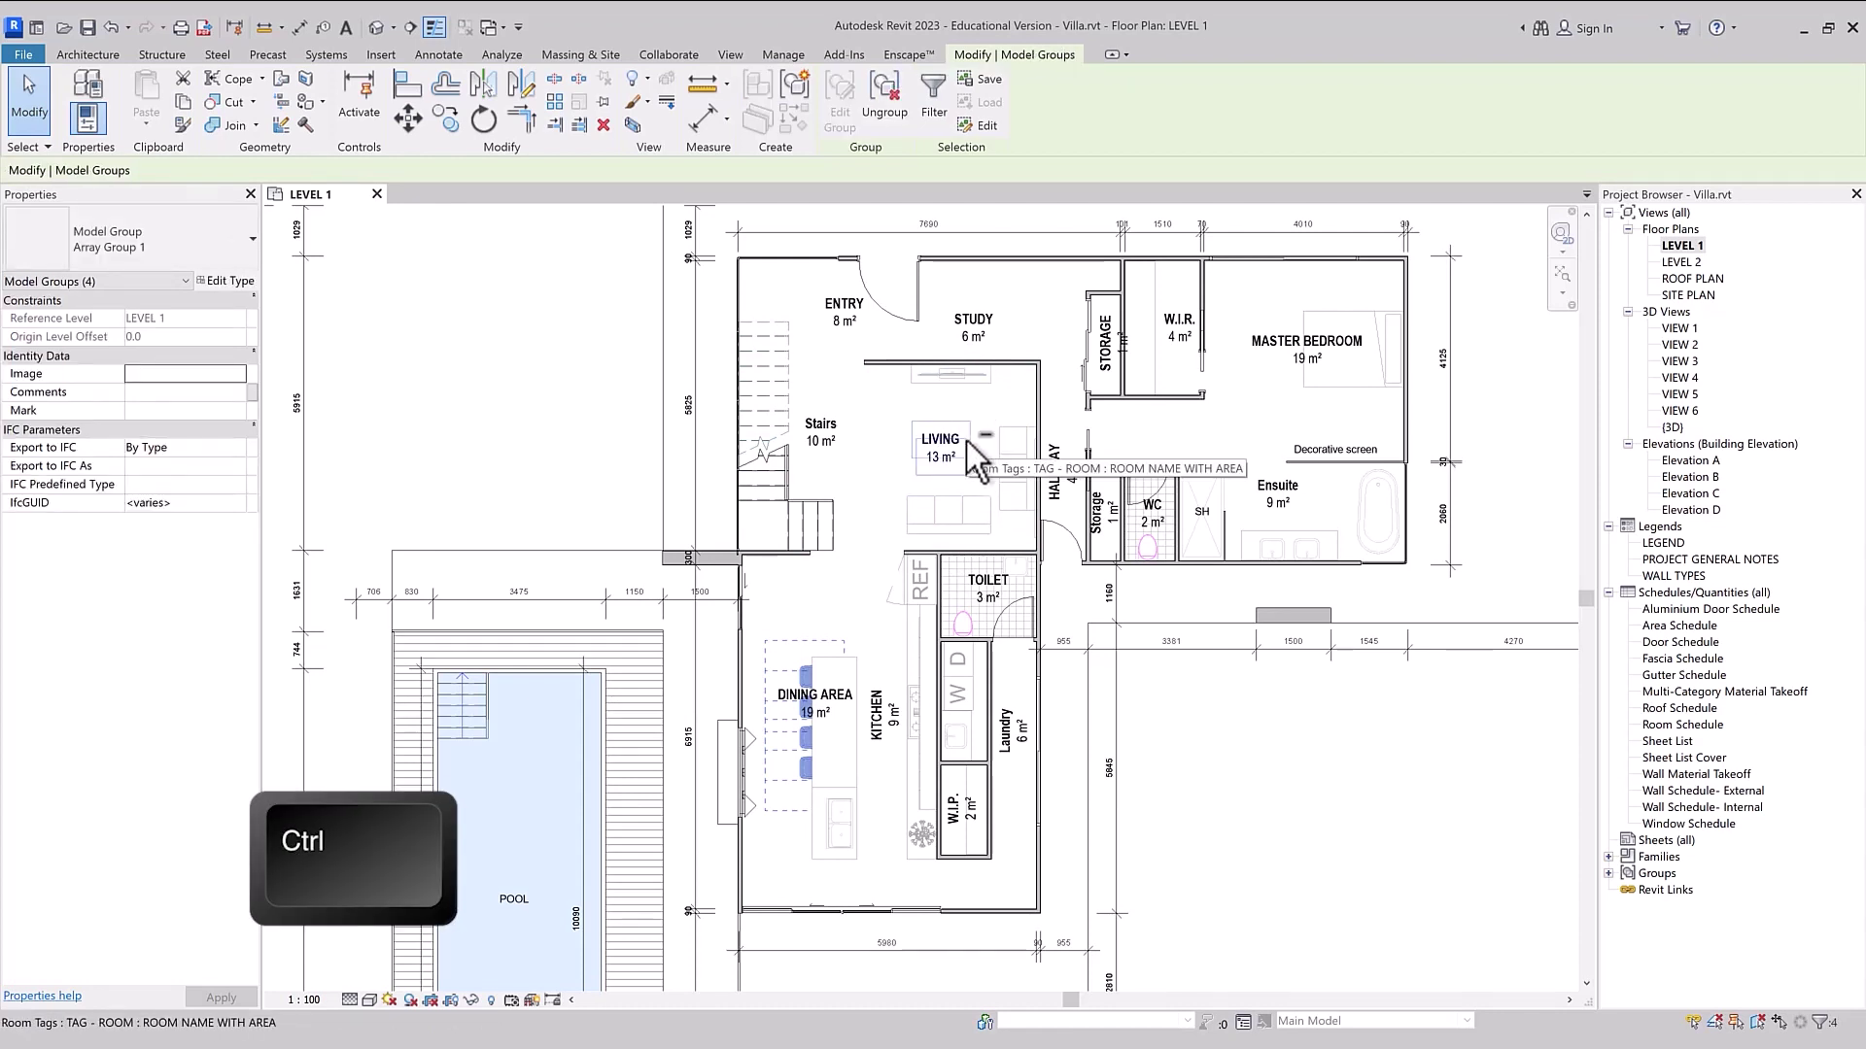
pyautogui.press('shift')
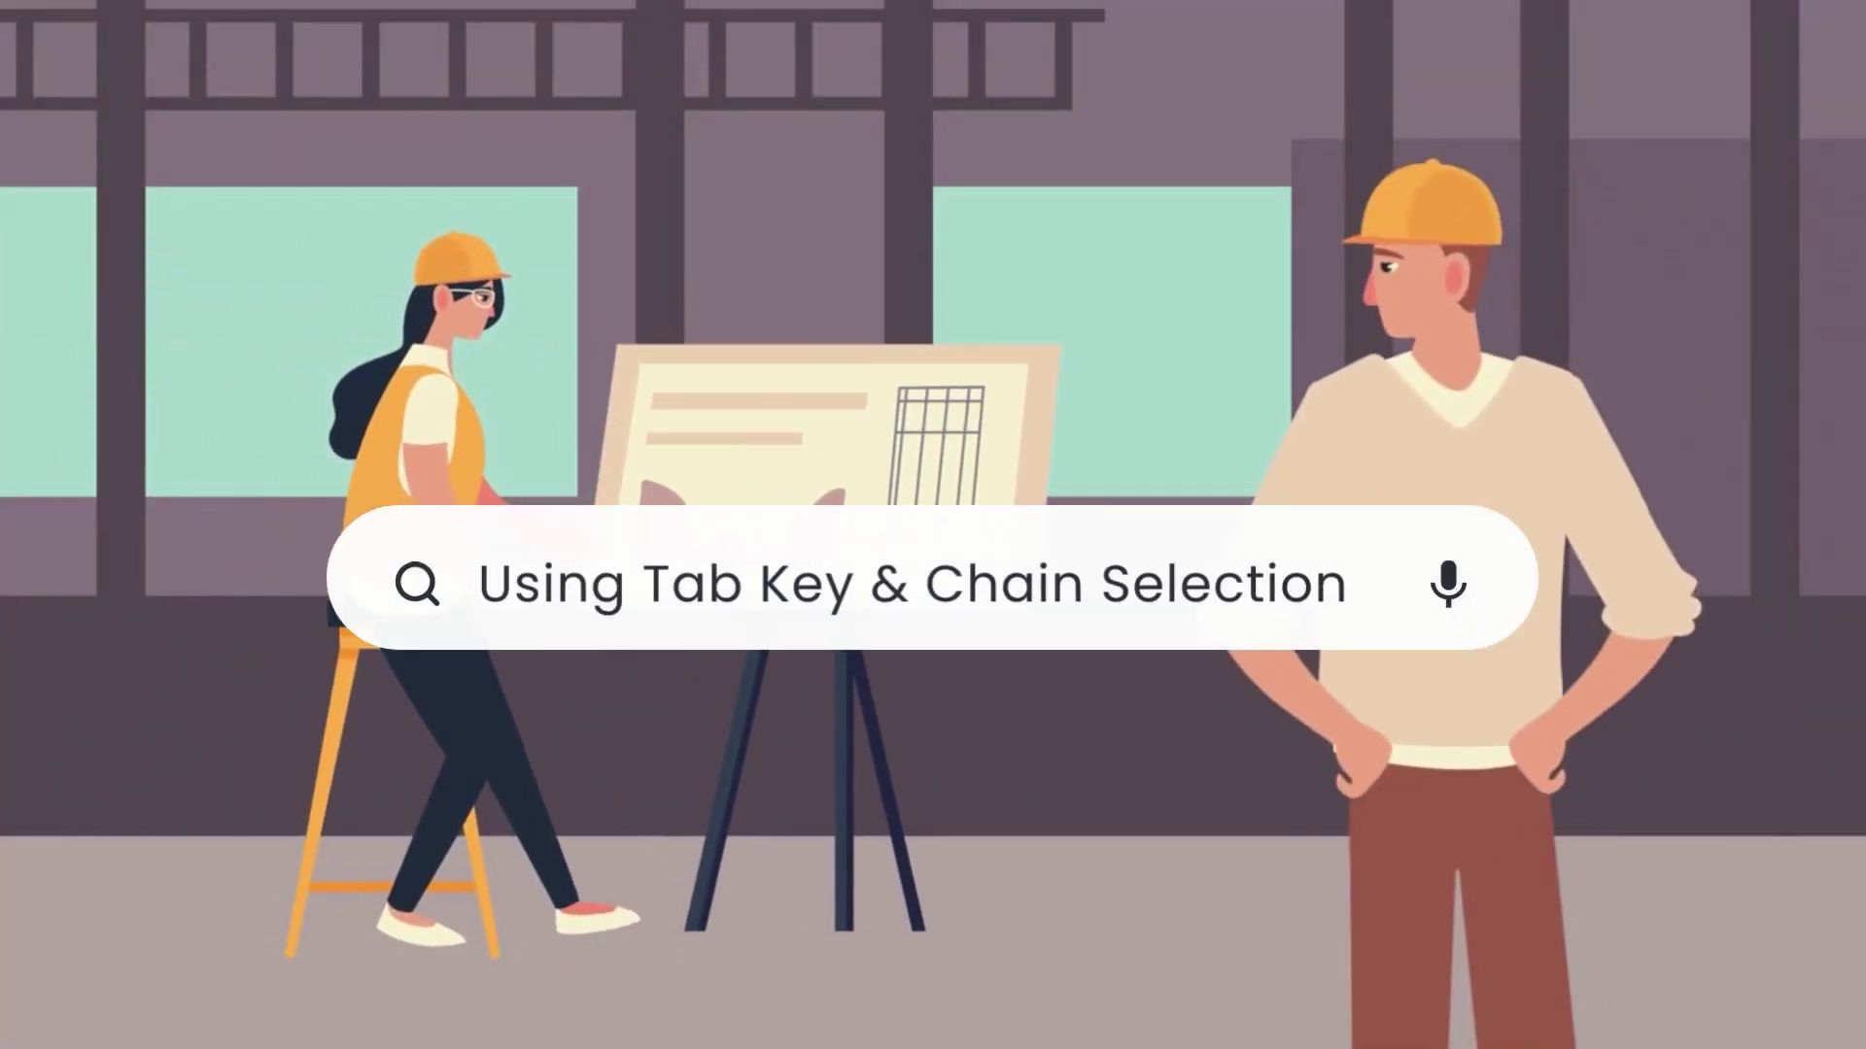
pyautogui.press('Tab')
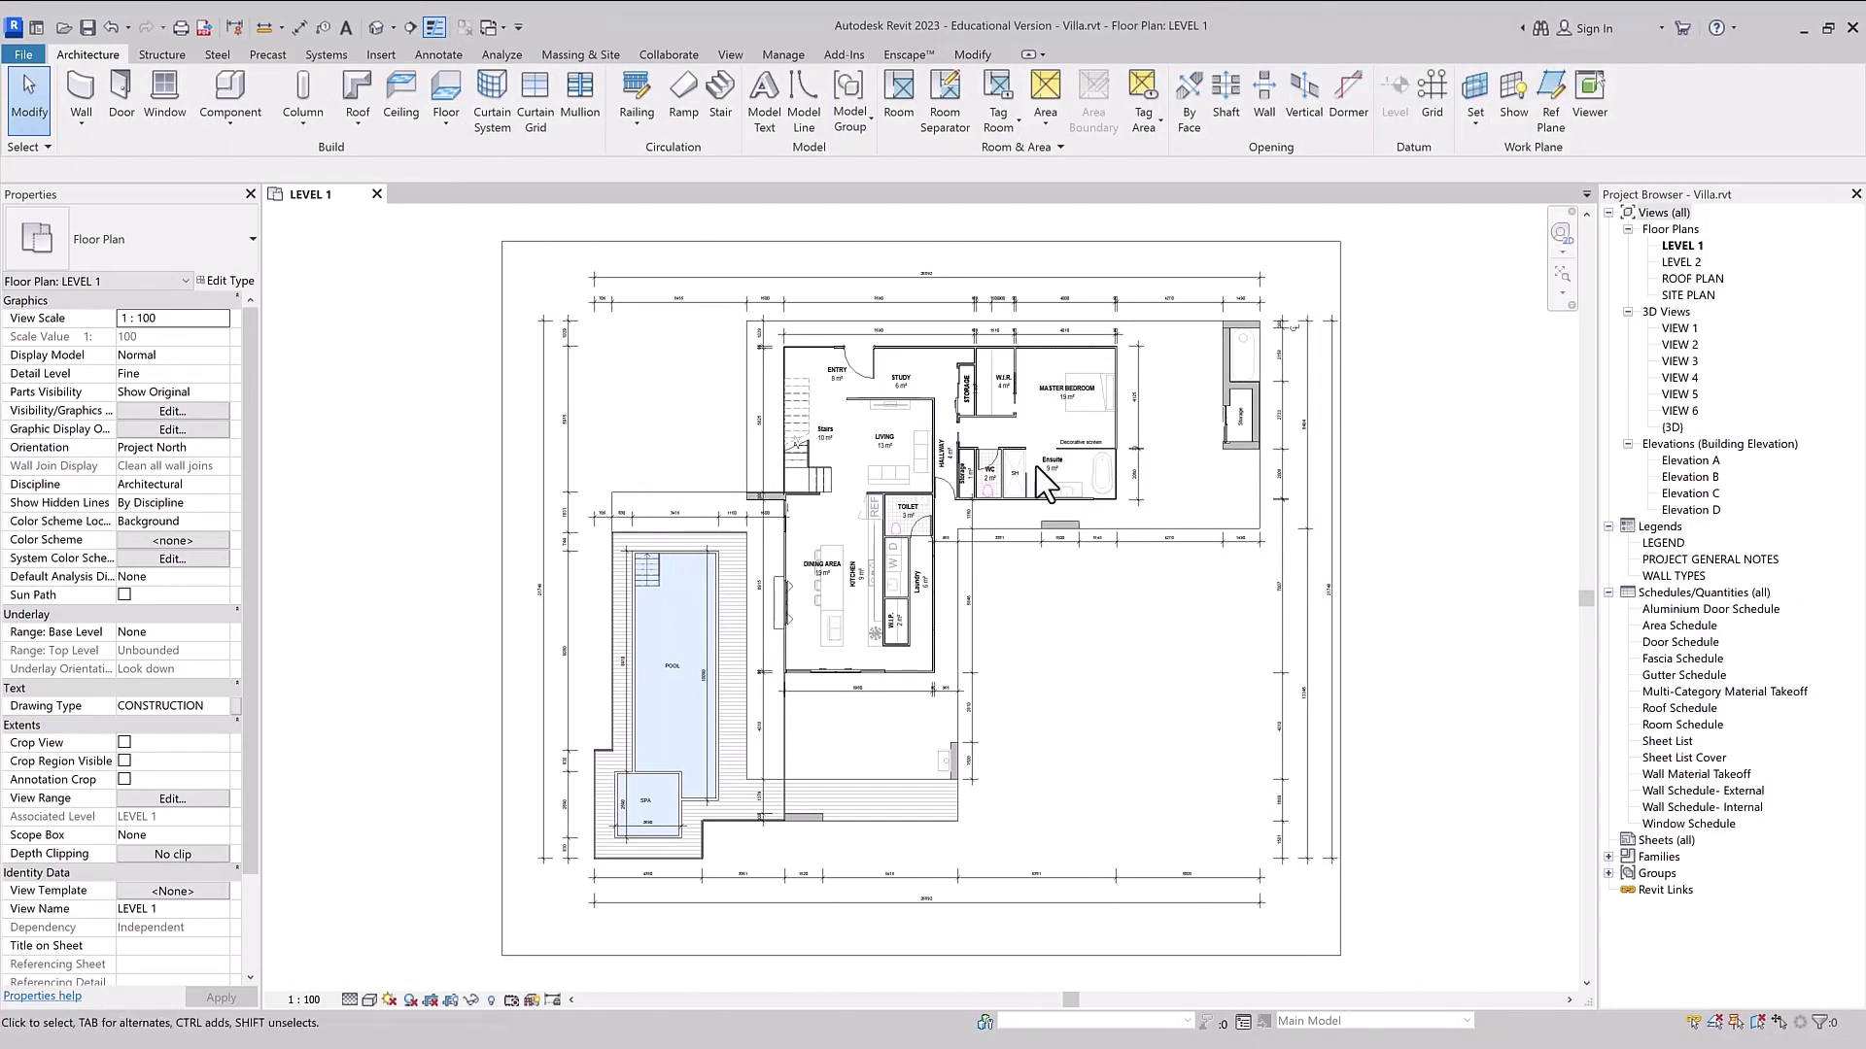
# - Zoom into the WC, Tab past split face, floor and wall to select the room, then deselect
pyautogui.scroll(2, 1021, 476)
pyautogui.scroll(2, 941, 499)
pyautogui.scroll(2, 934, 506)
pyautogui.scroll(2, 993, 540)
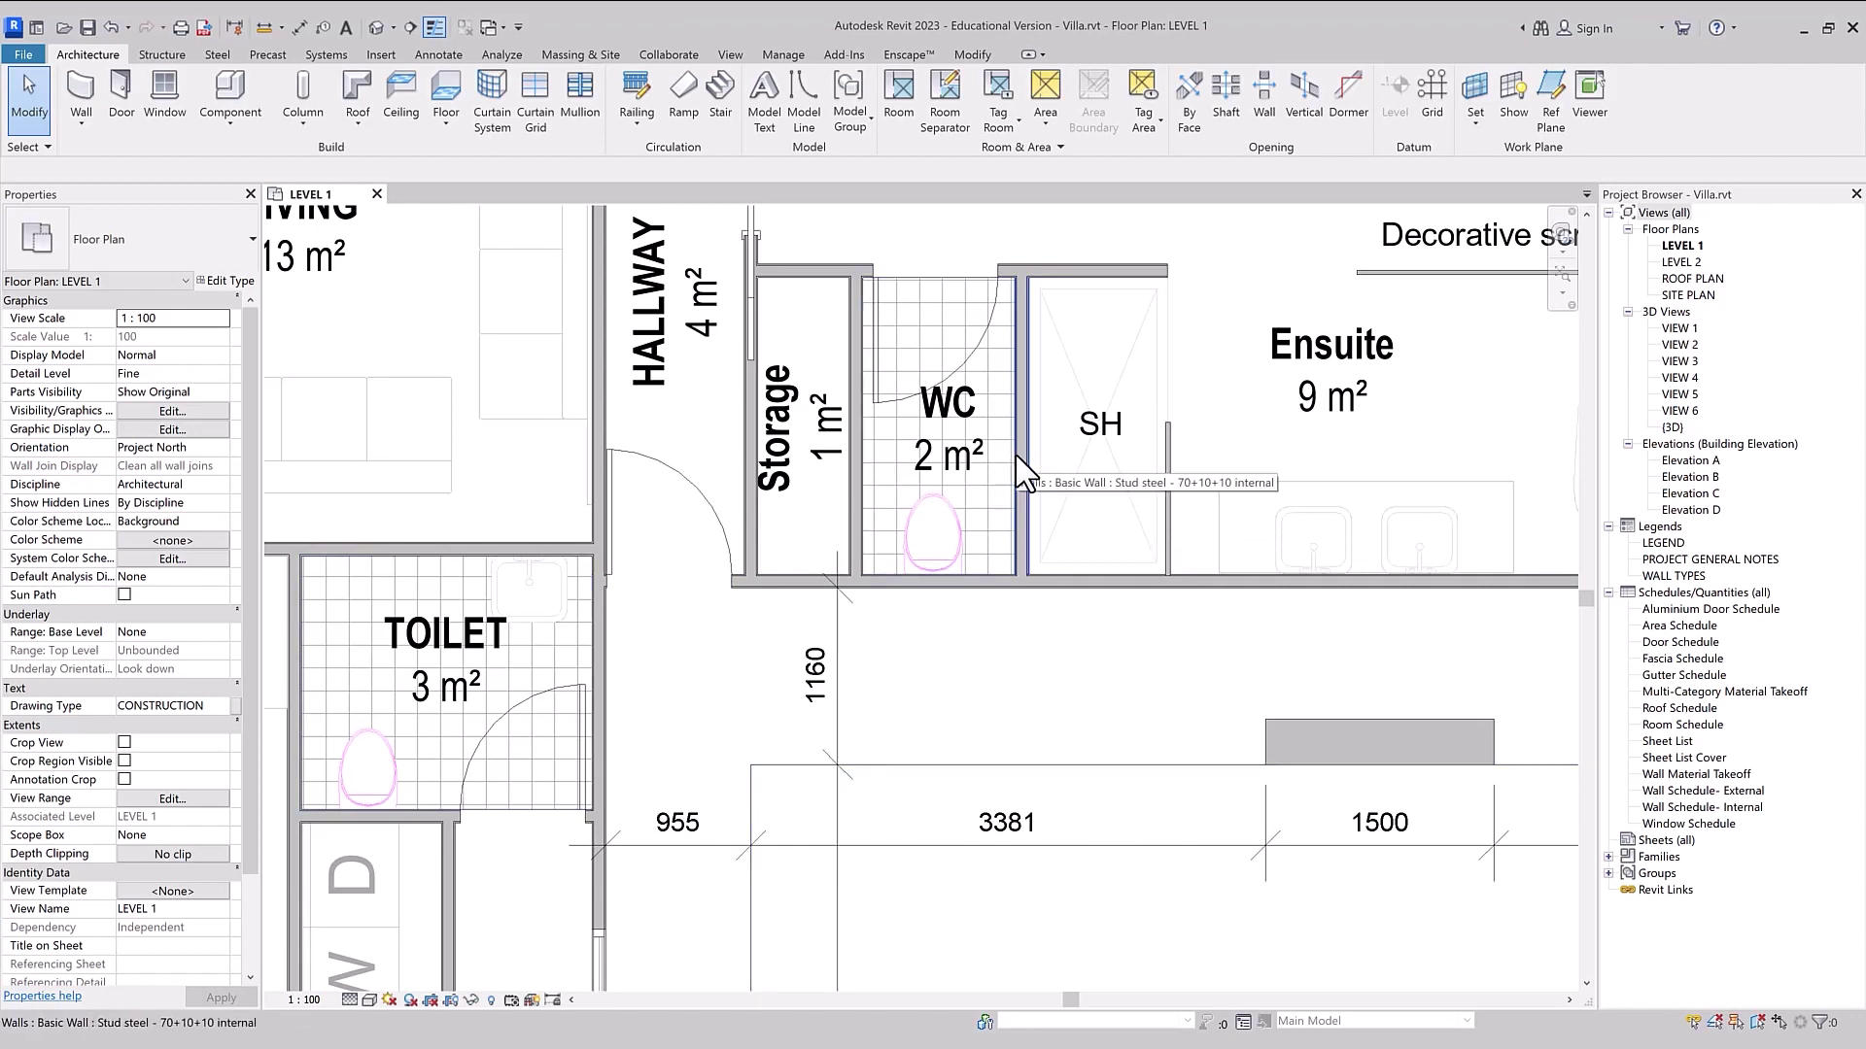
pyautogui.press('Tab')
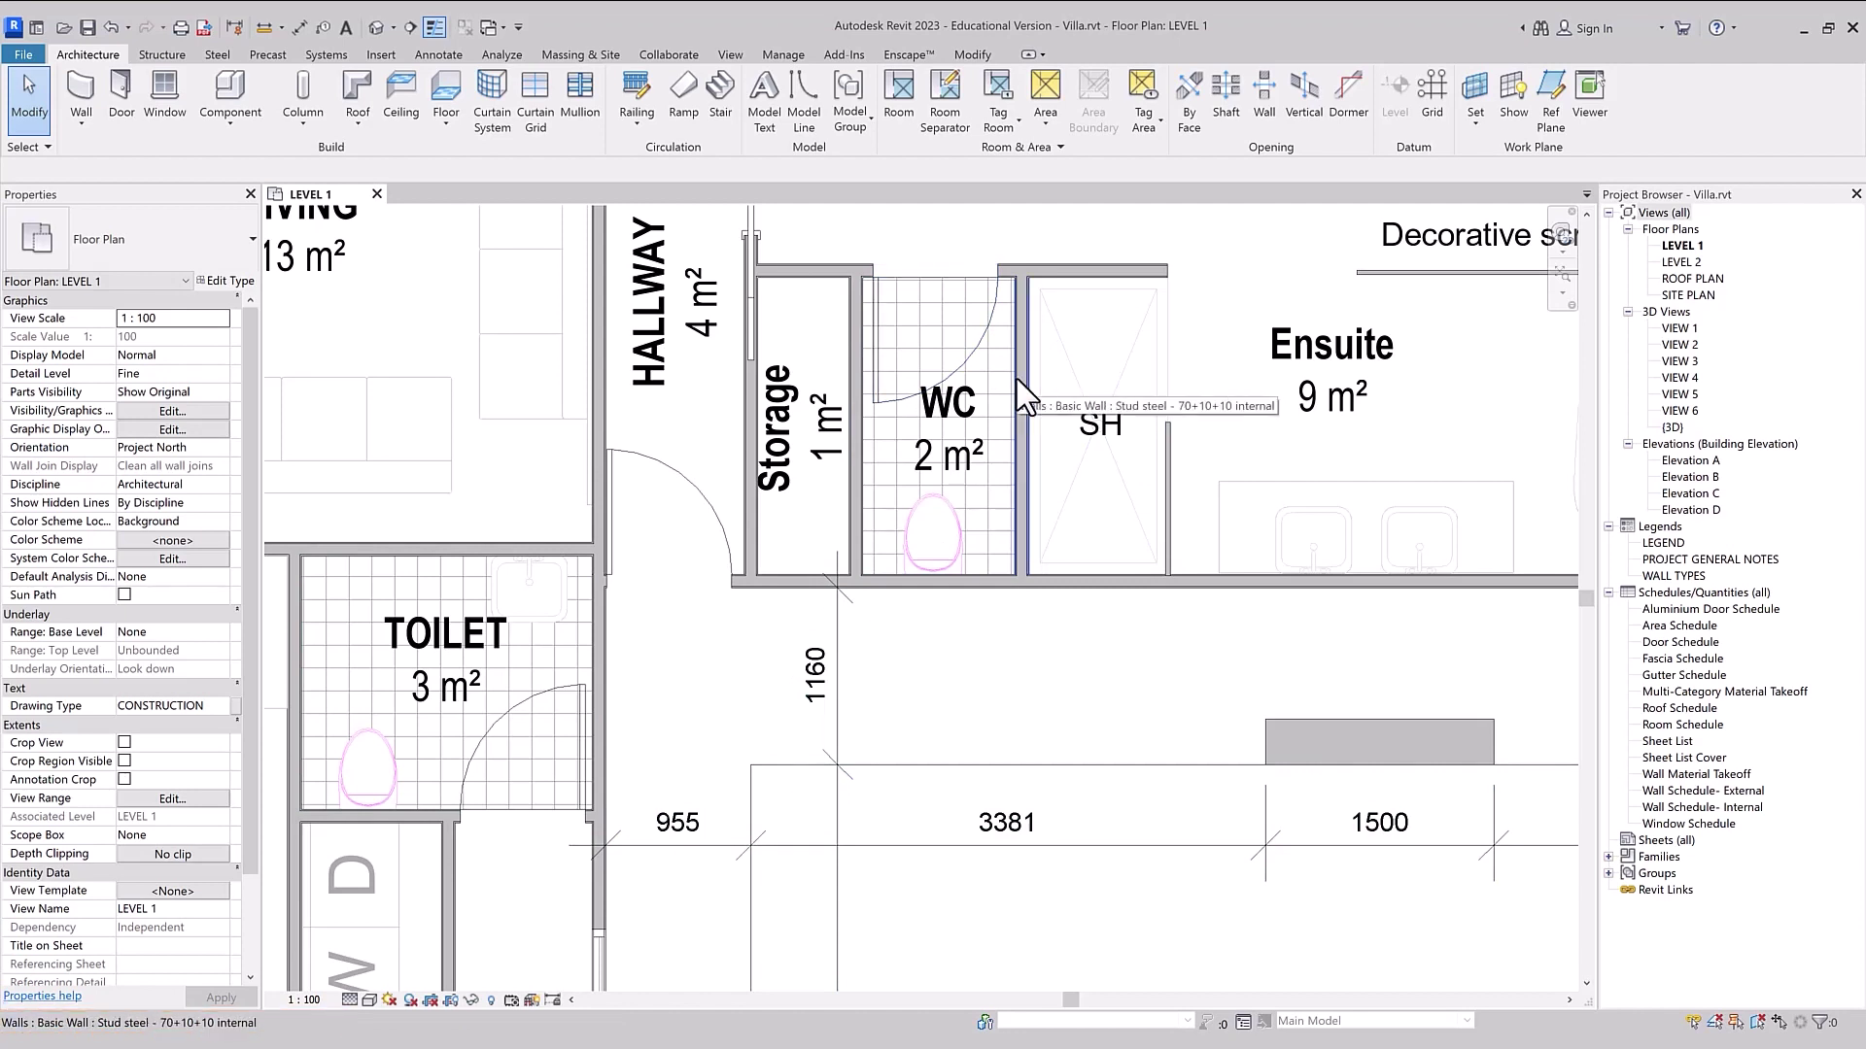
pyautogui.press('Tab')
pyautogui.press('Tab')
pyautogui.press('Tab')
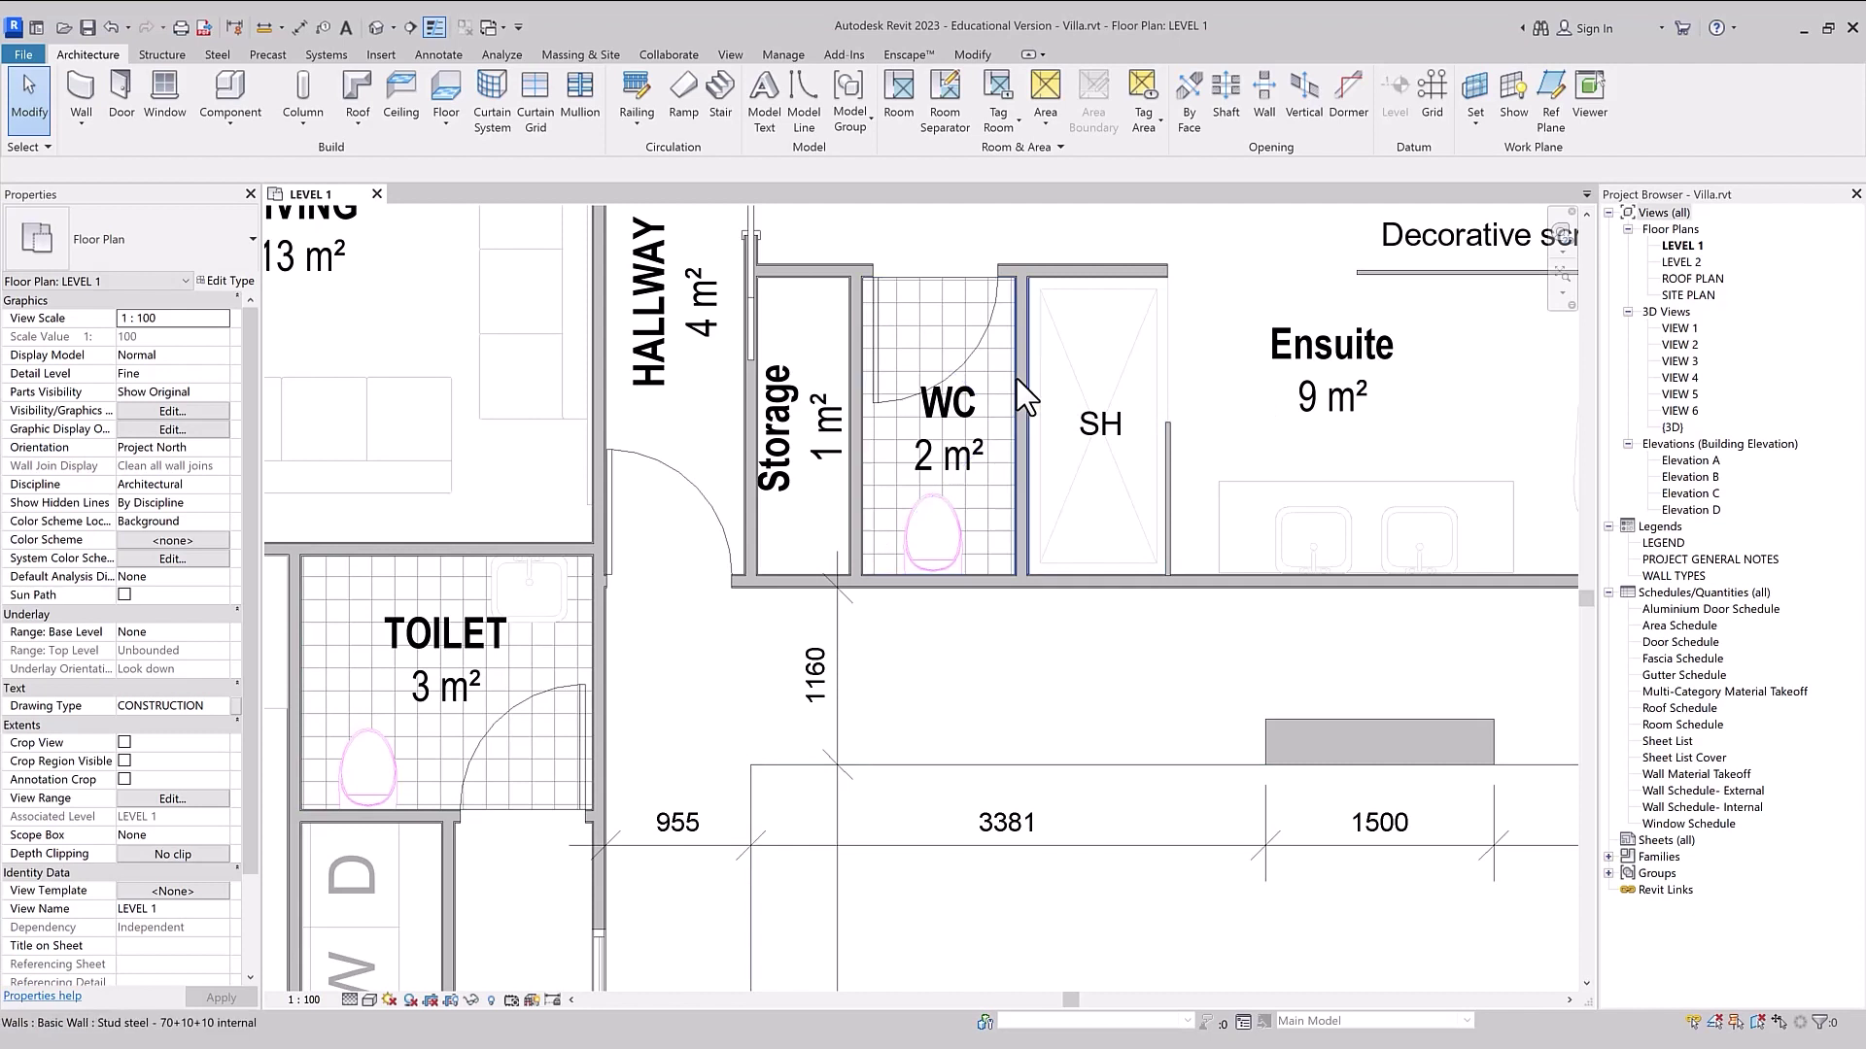
pyautogui.press('Tab')
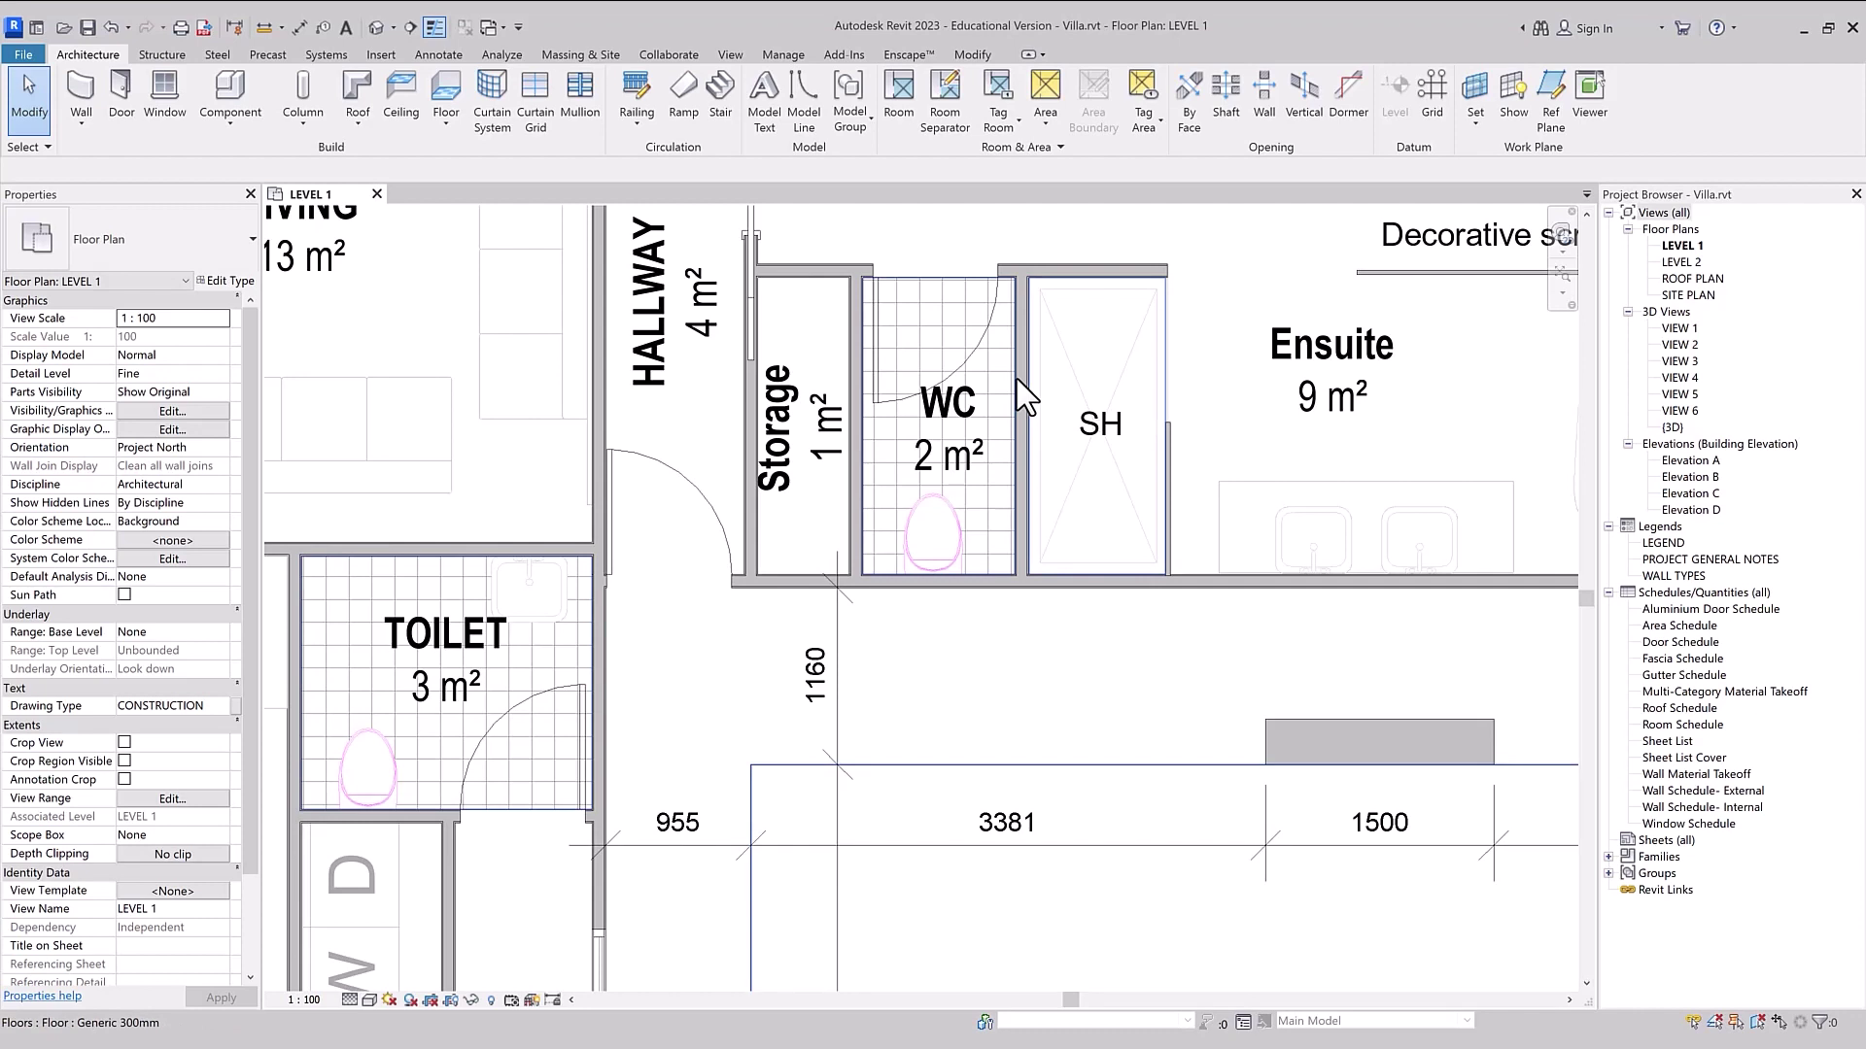
pyautogui.press('Tab')
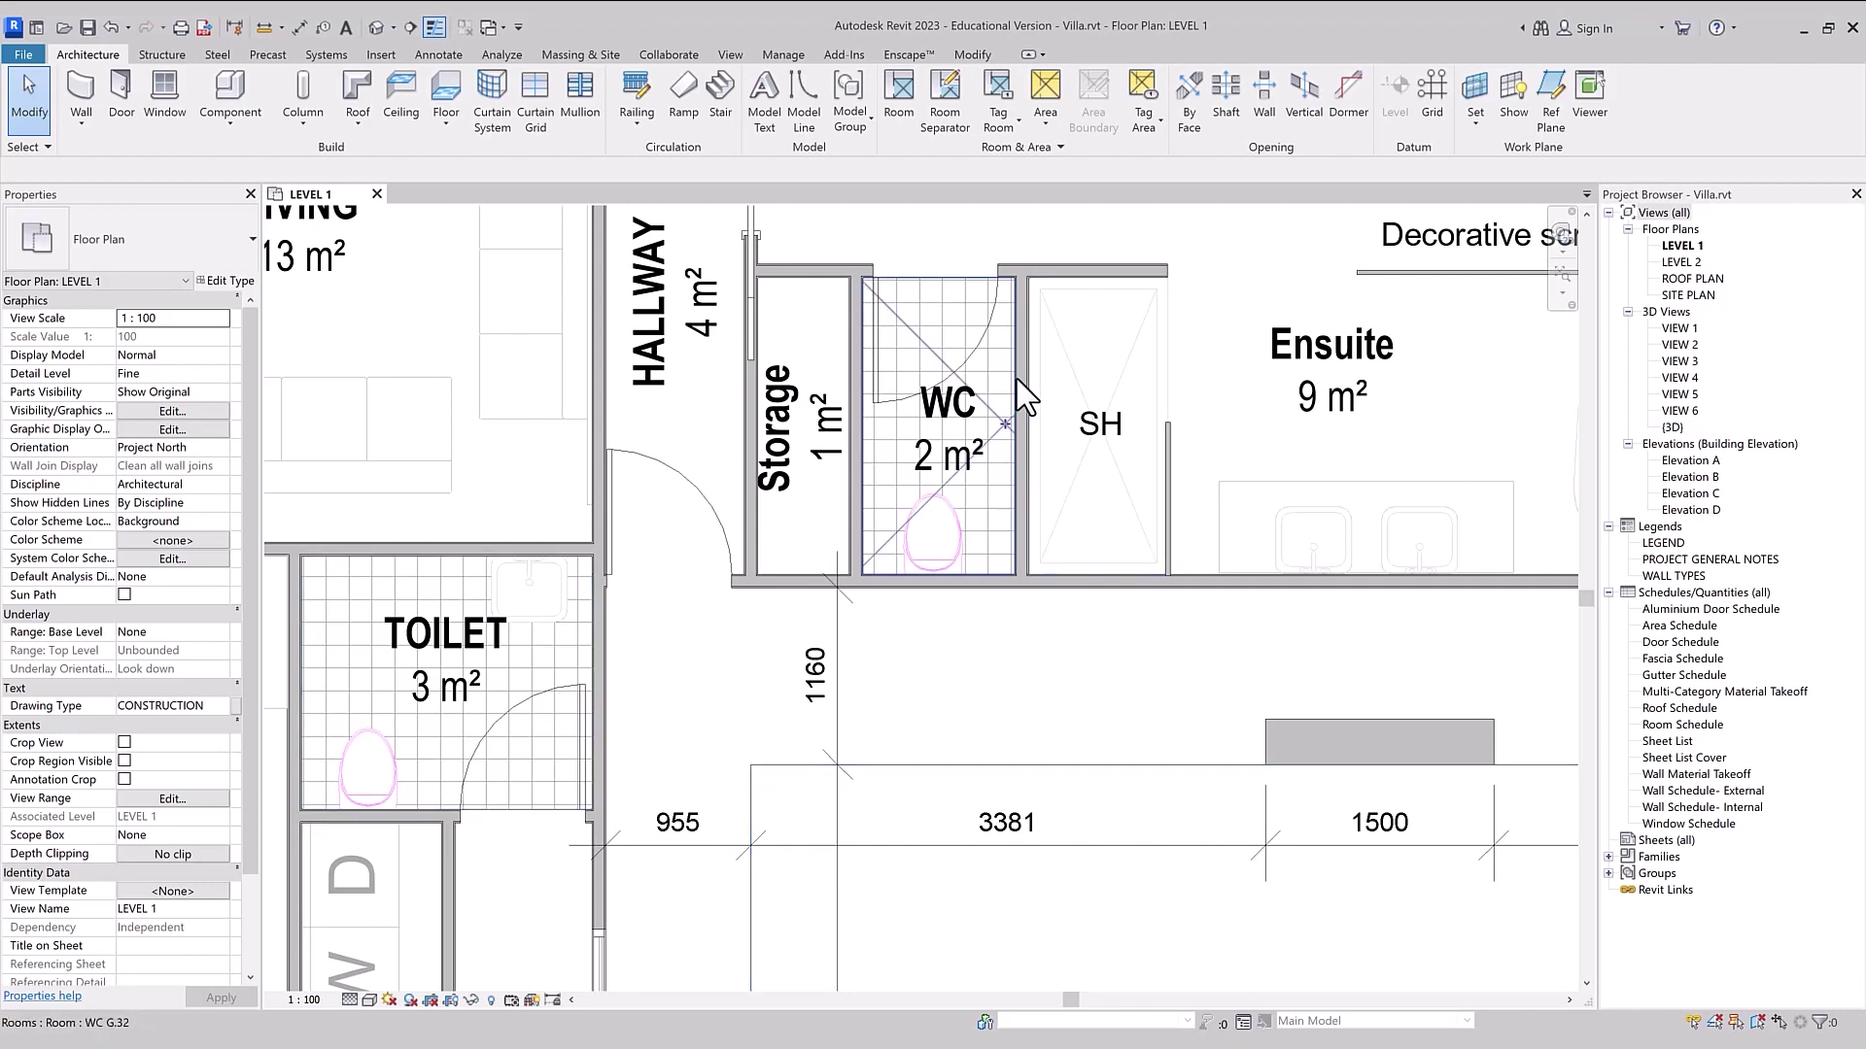
pyautogui.click(1016, 379)
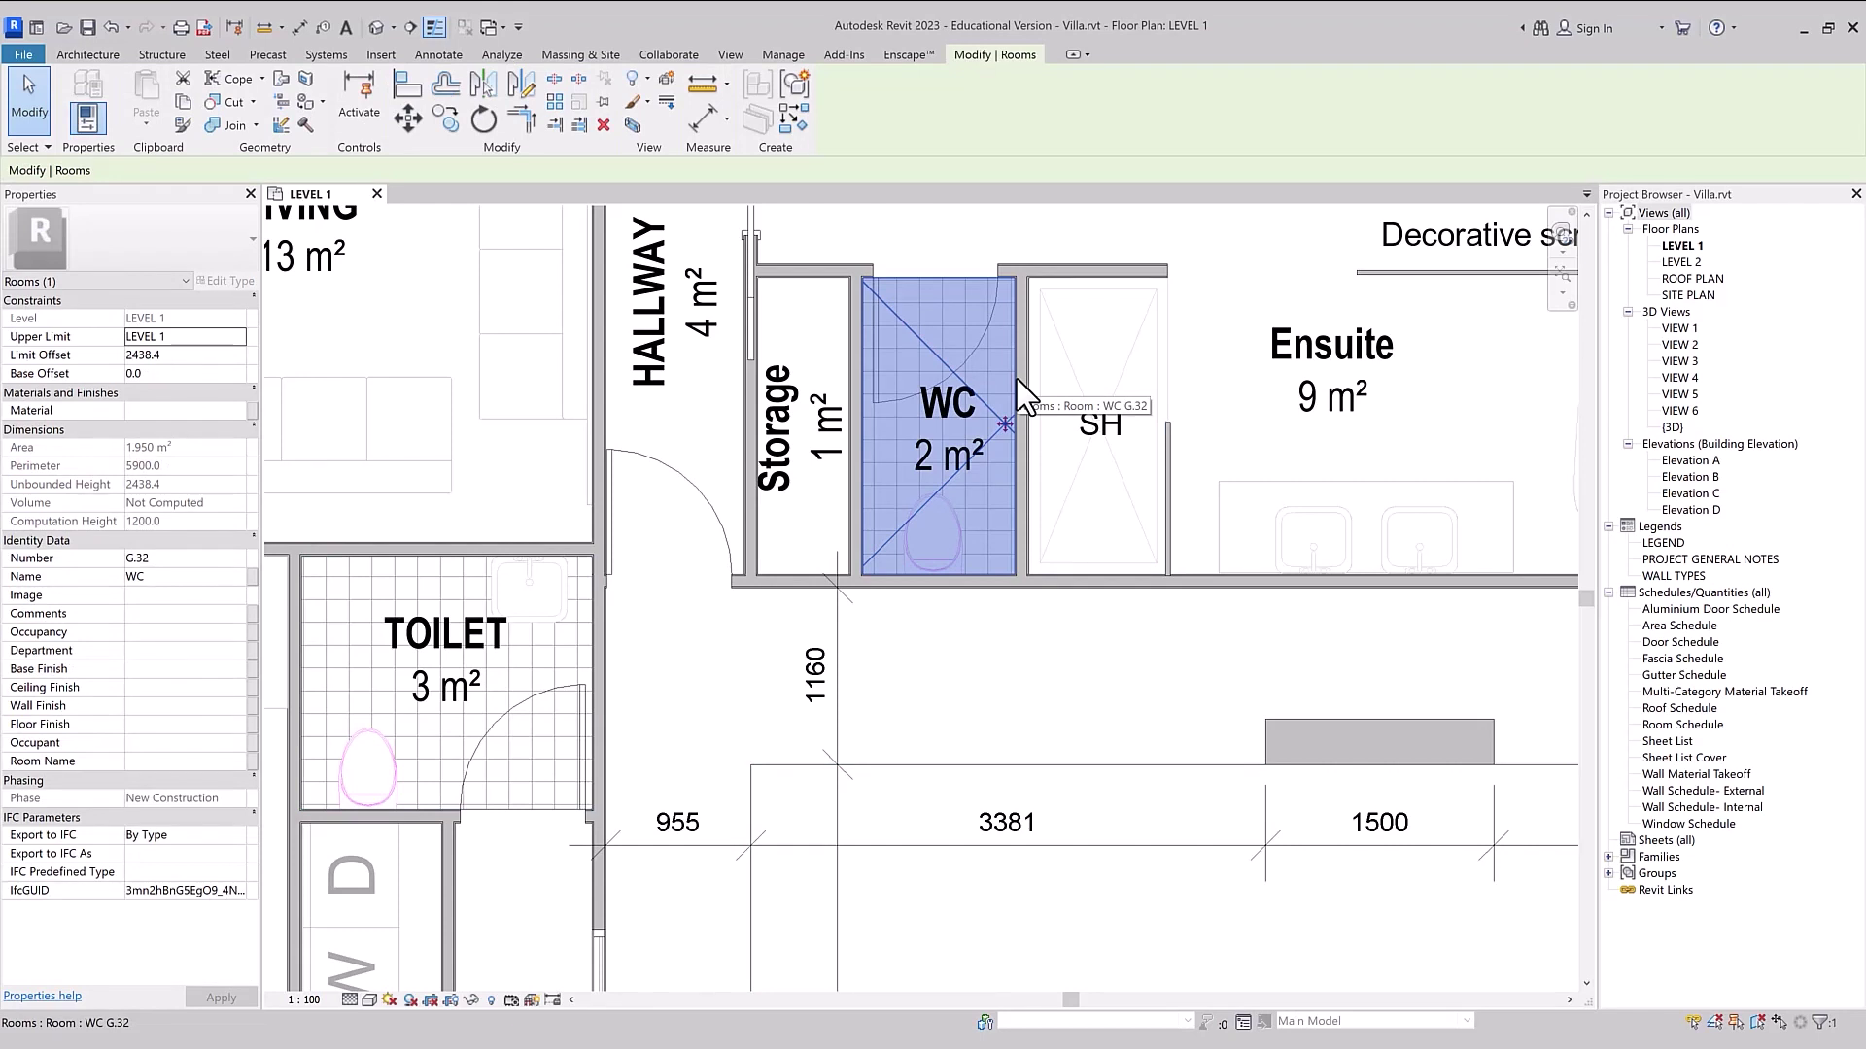
pyautogui.scroll(-5, 1007, 428)
pyautogui.click(1108, 753)
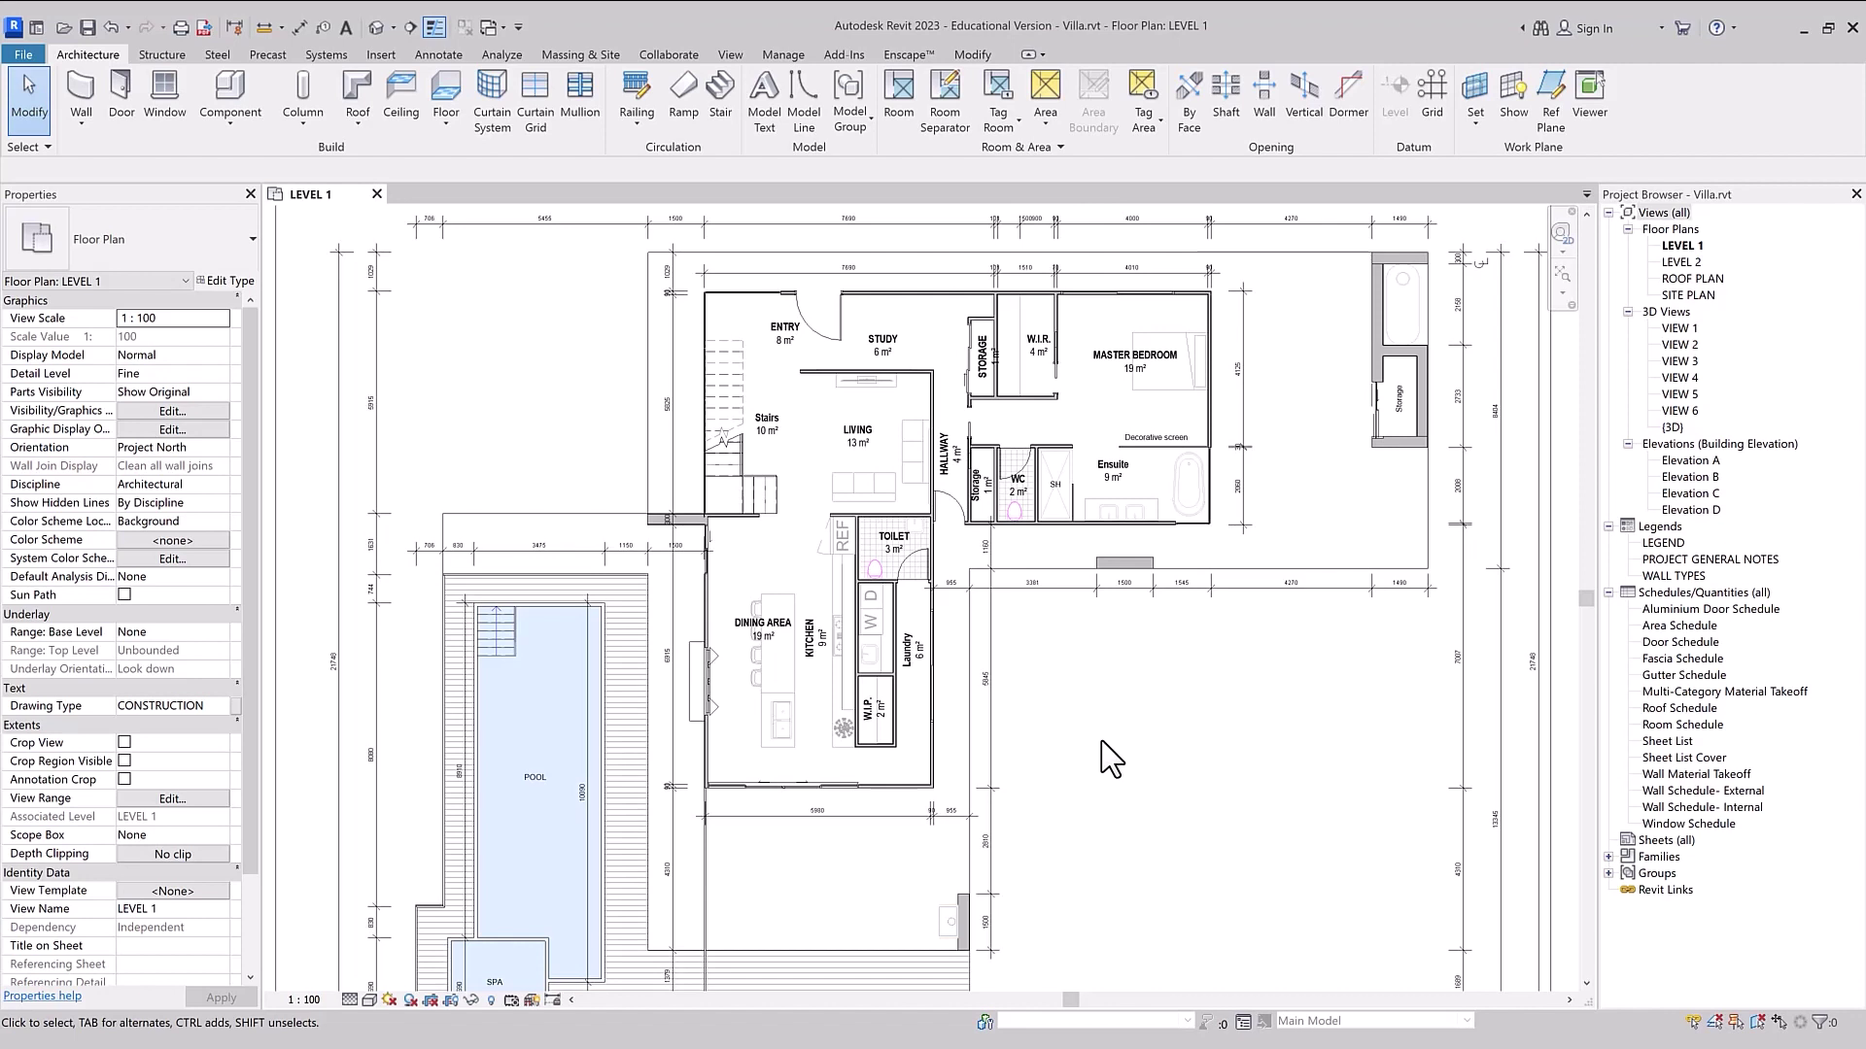
# - Select the single bottom wall, then use Tab to select its connected wall chain
pyautogui.scroll(-1, 1111, 758)
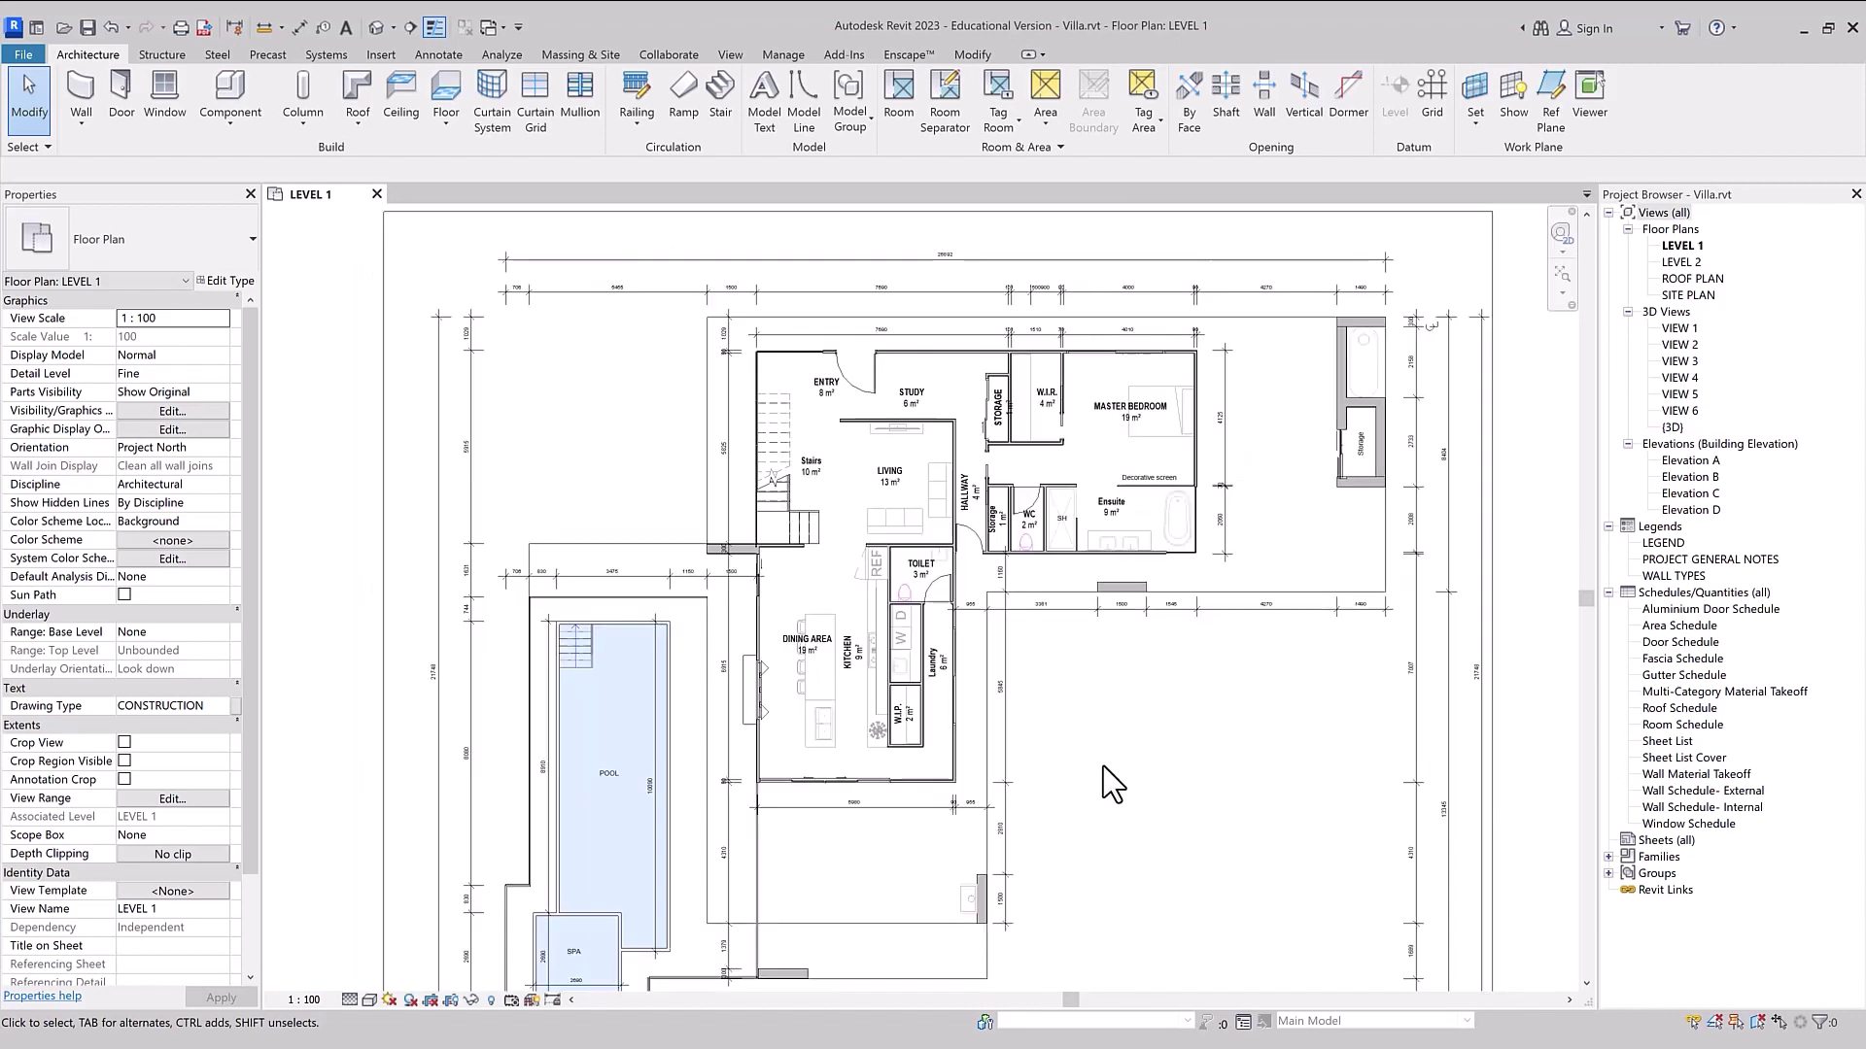
pyautogui.click(943, 783)
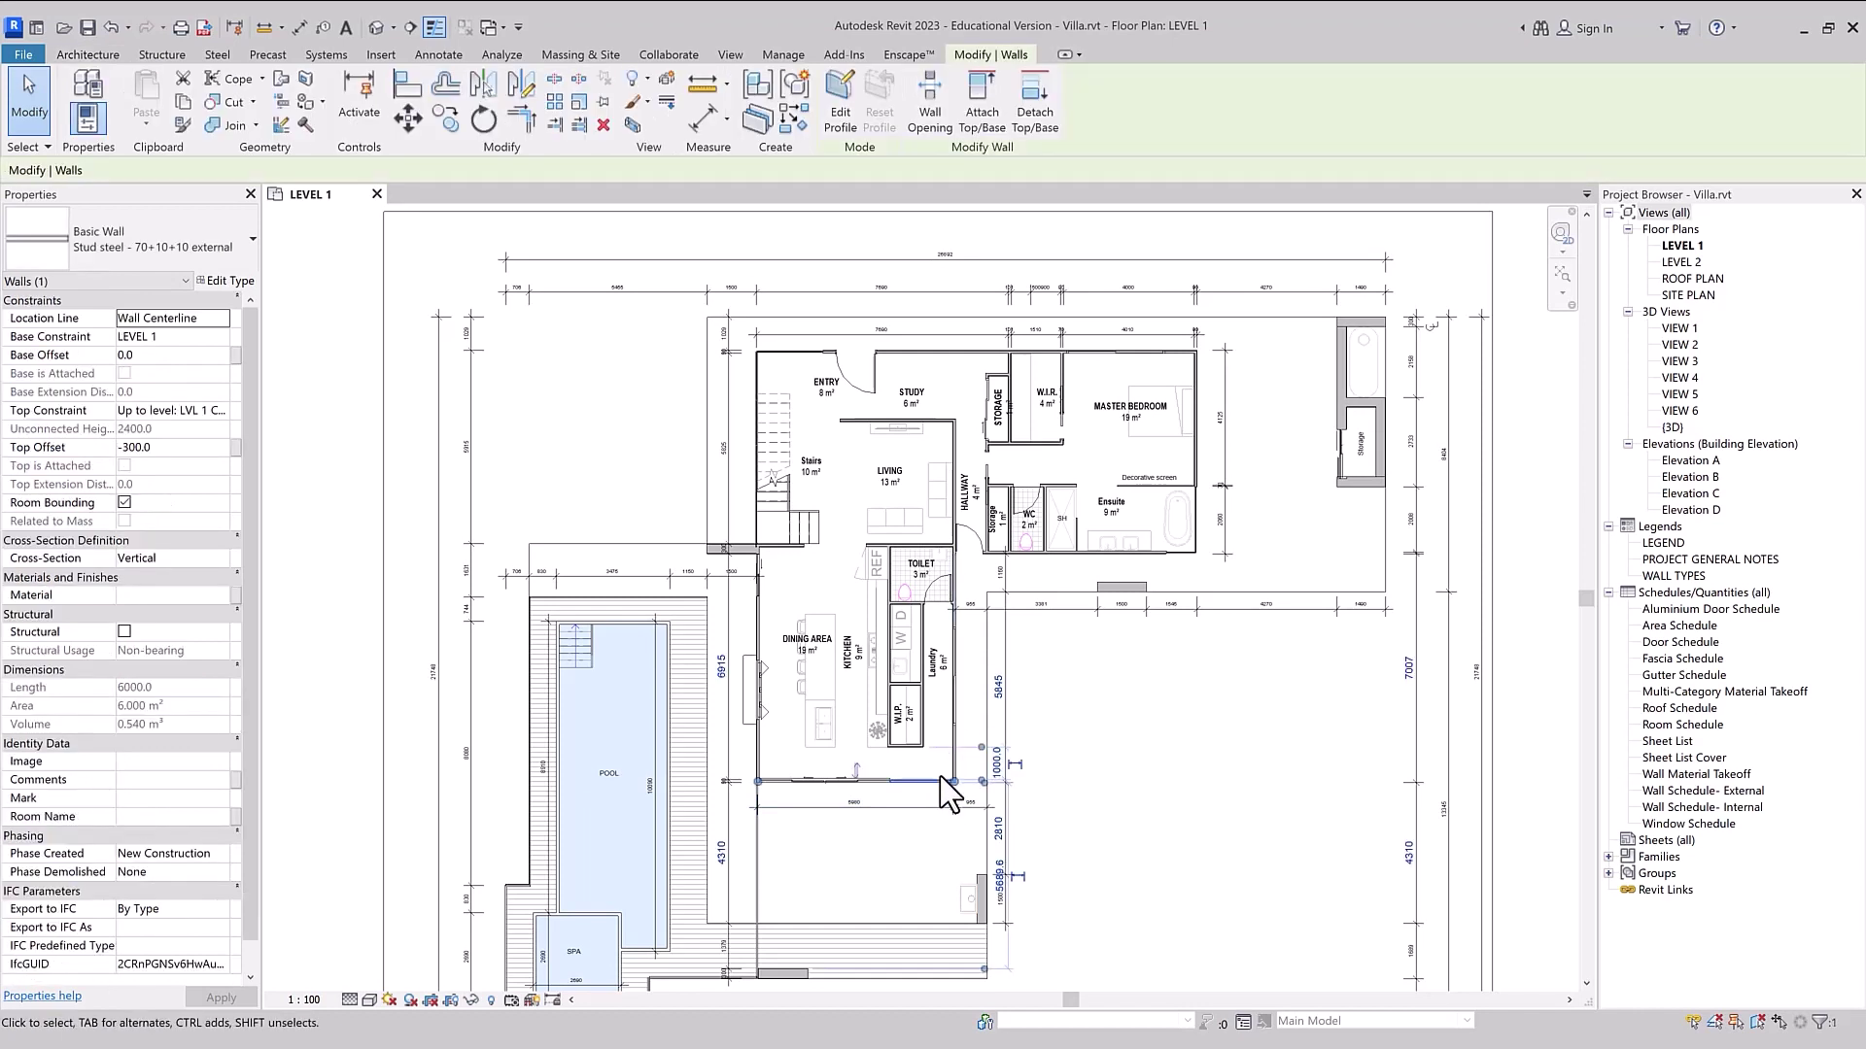
pyautogui.click(1098, 824)
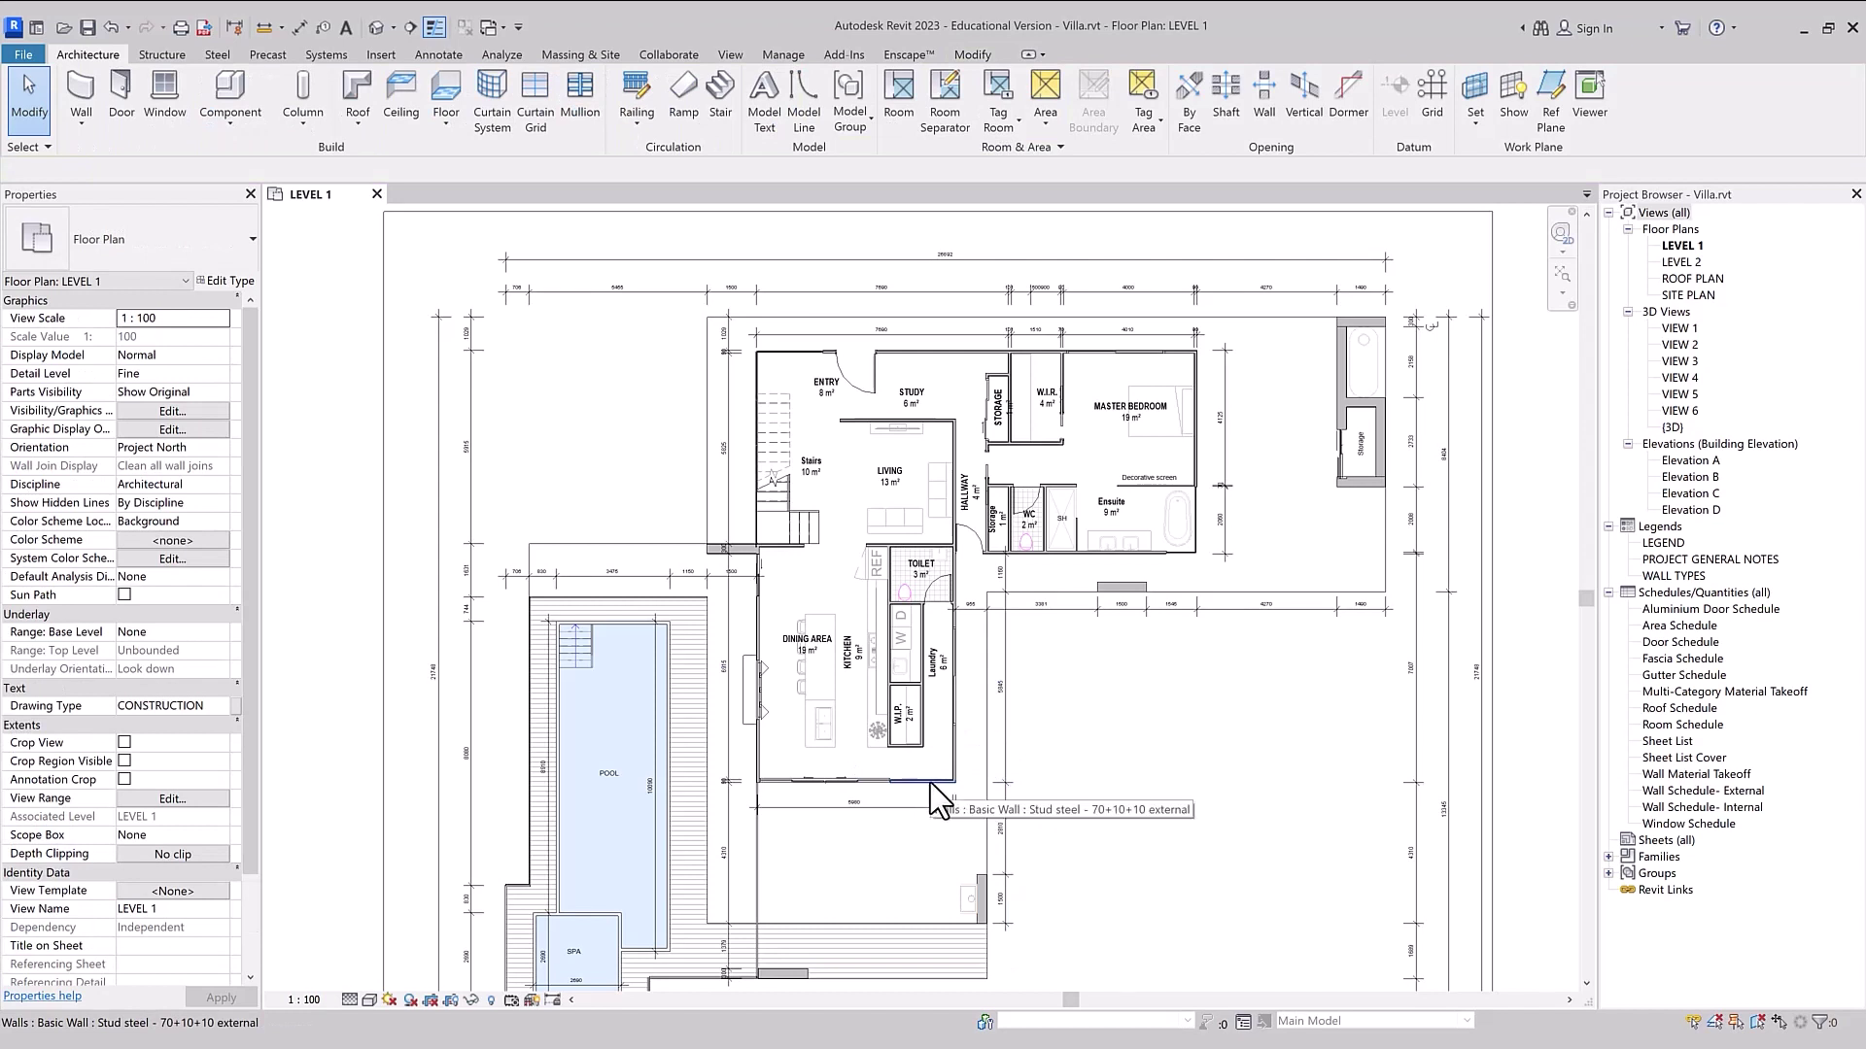
pyautogui.press('Tab')
pyautogui.click(931, 784)
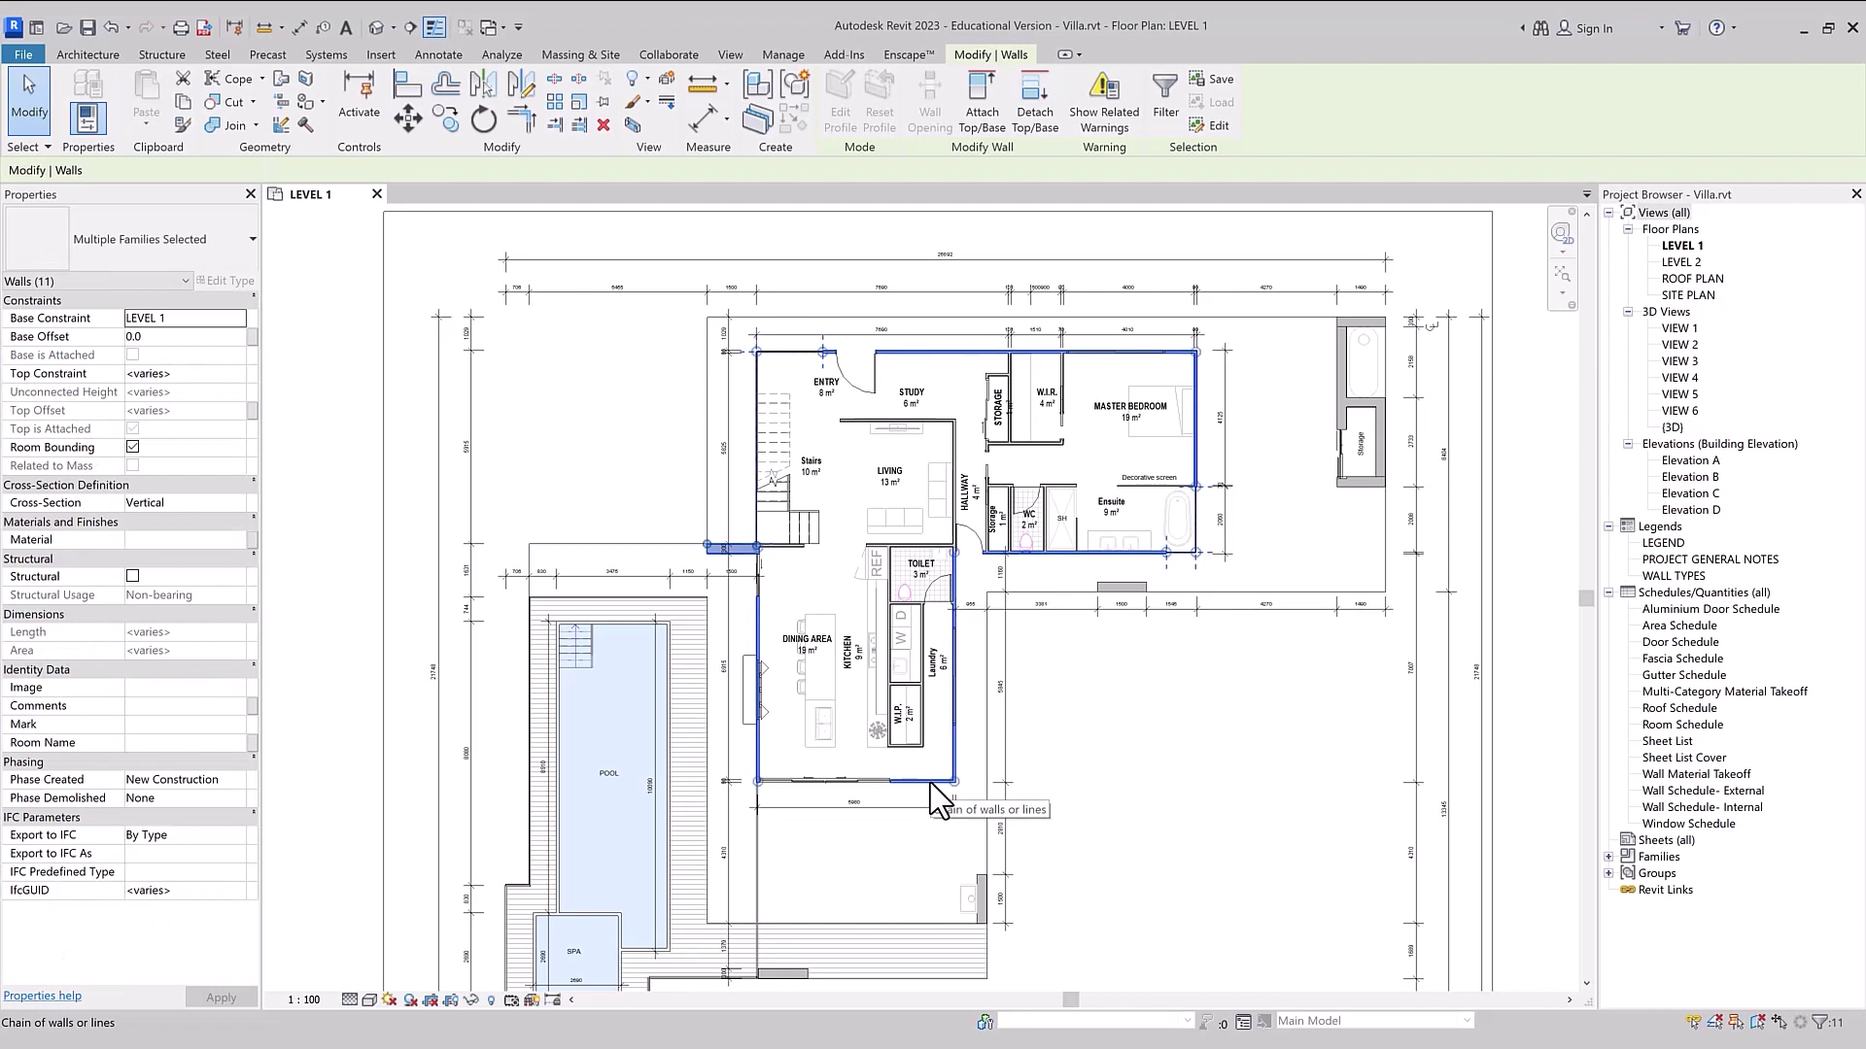
pyautogui.press('Escape')
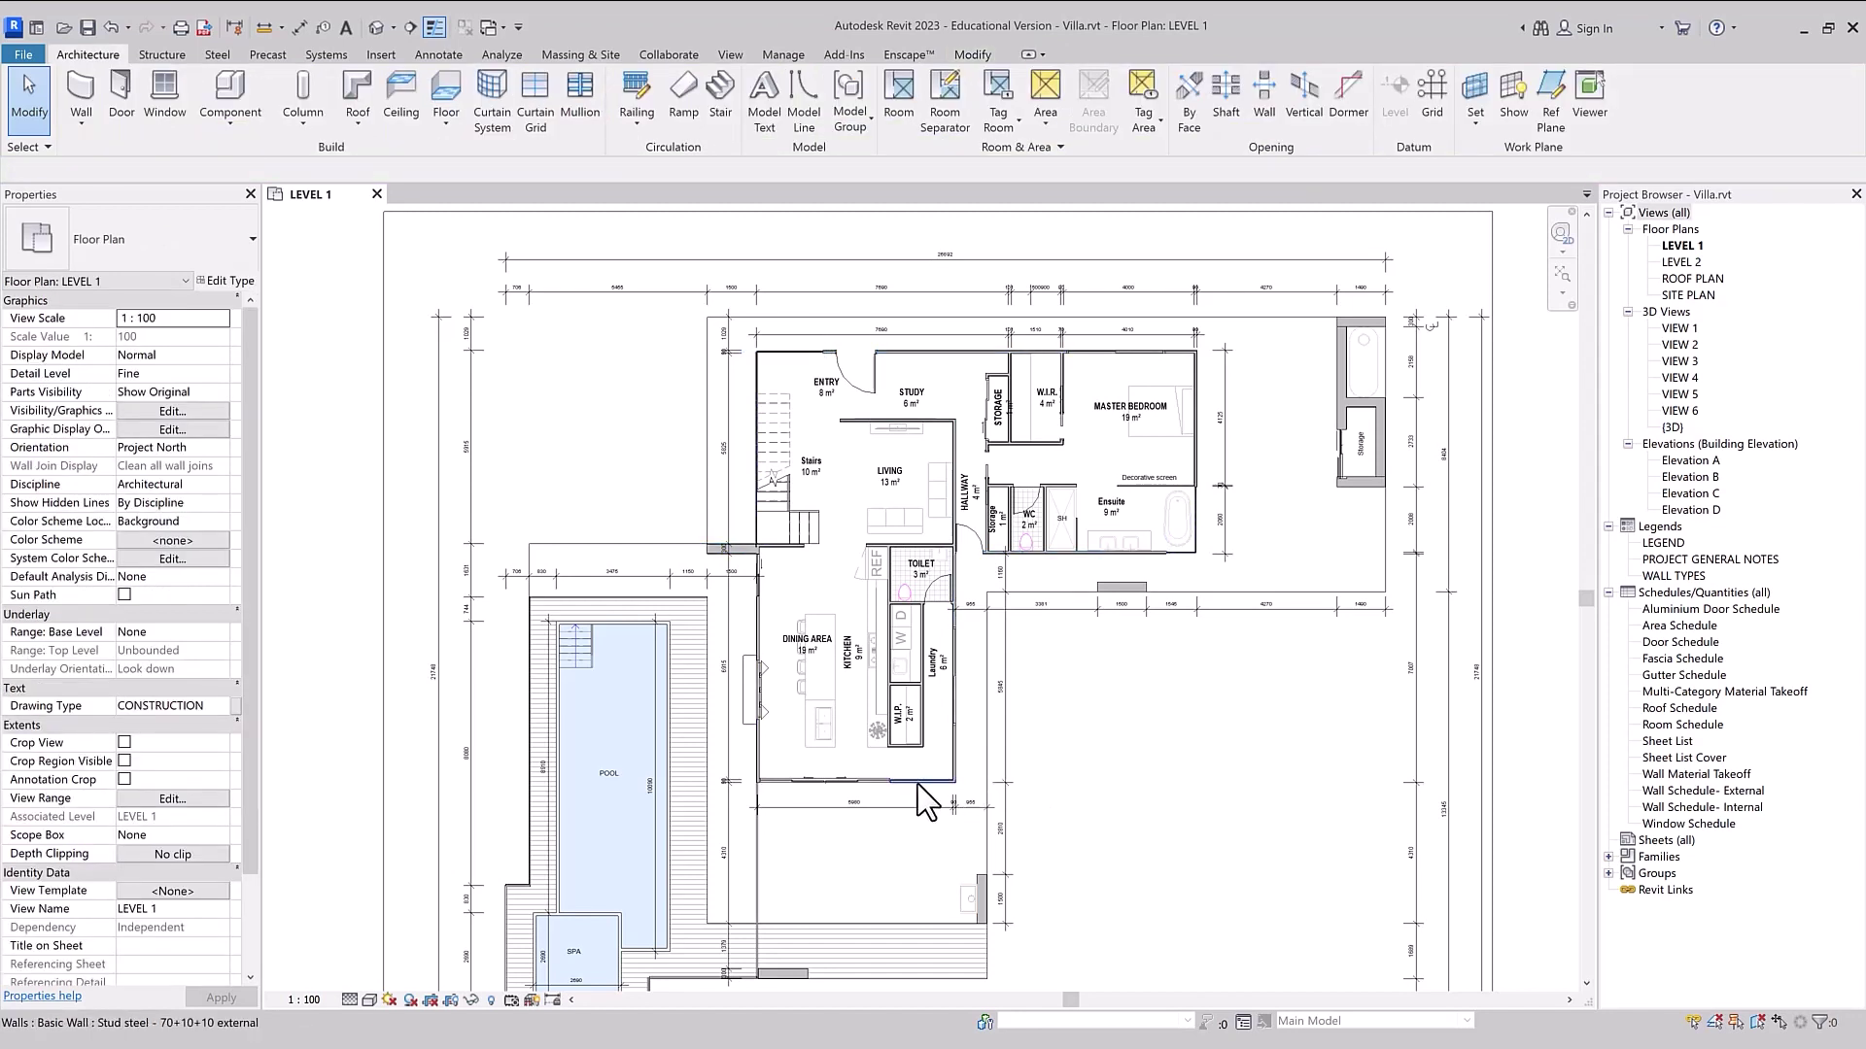
# - Reselect the six-wall chain, then Tab from the bottom wall to select all eleven walls
pyautogui.press('Tab')
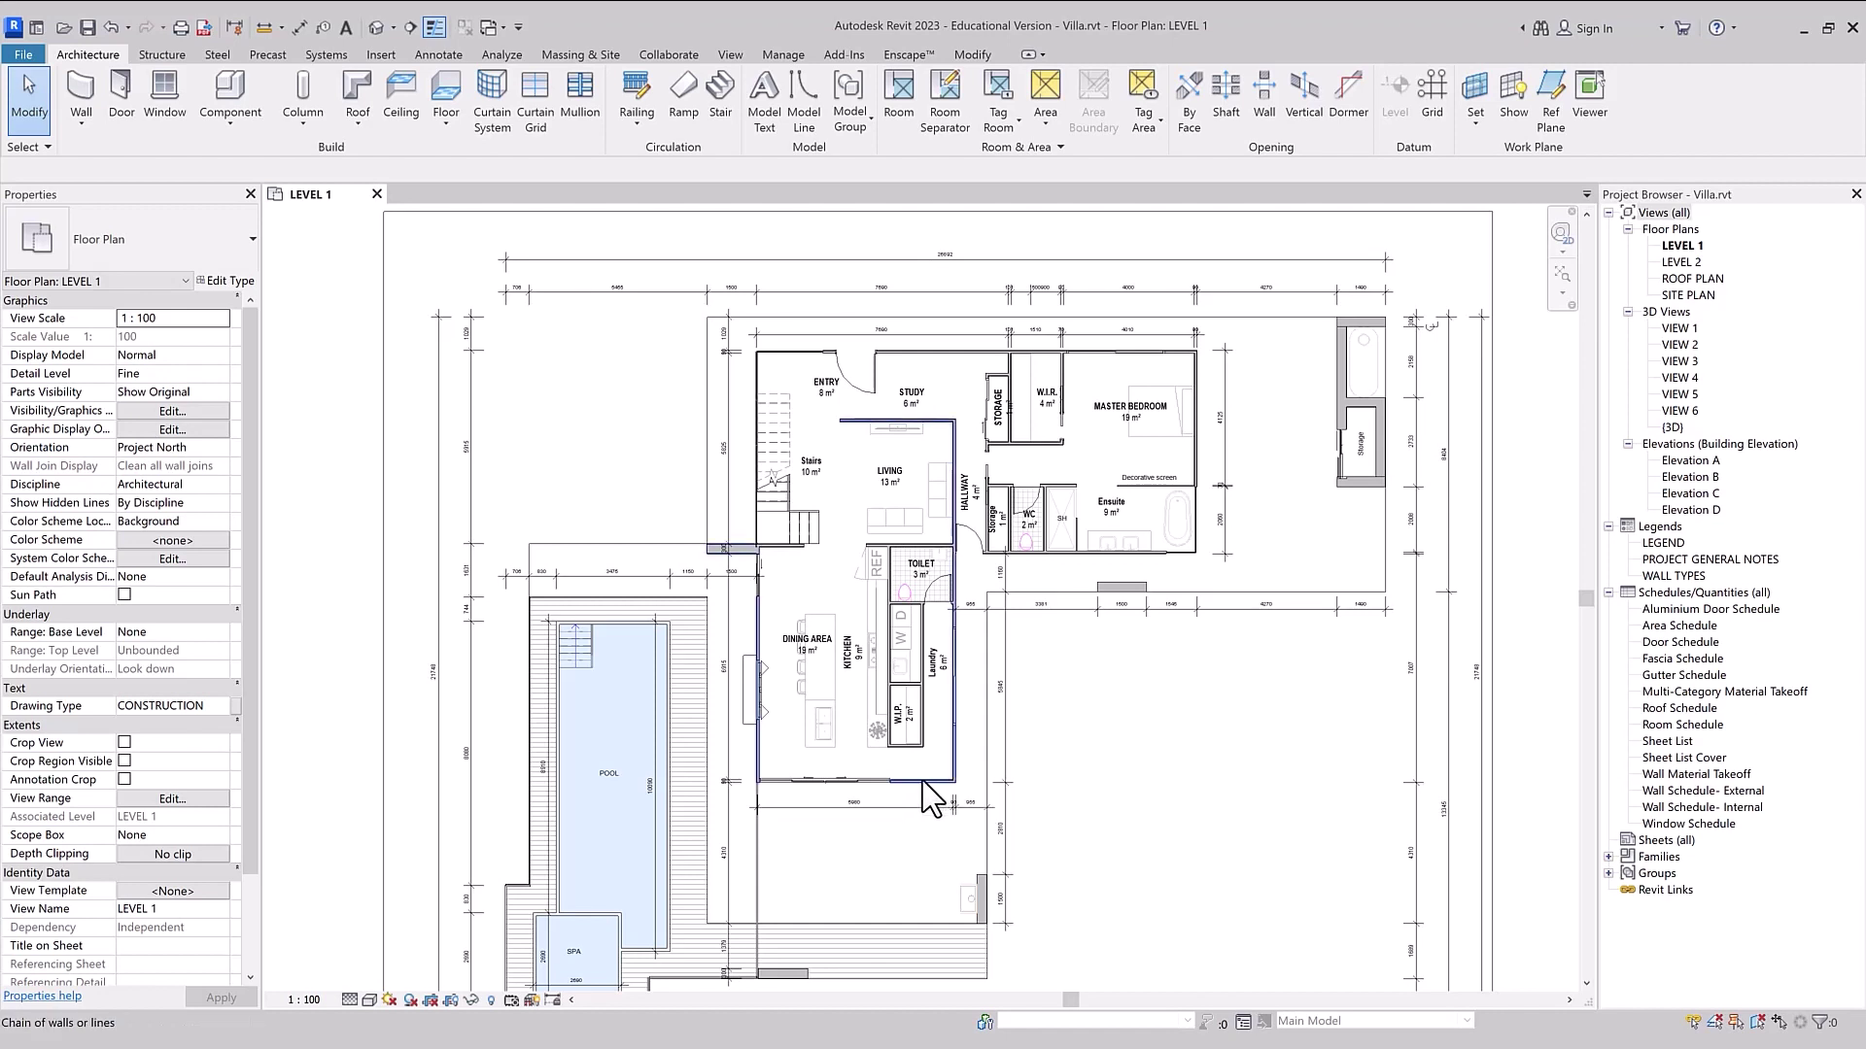
pyautogui.click(931, 789)
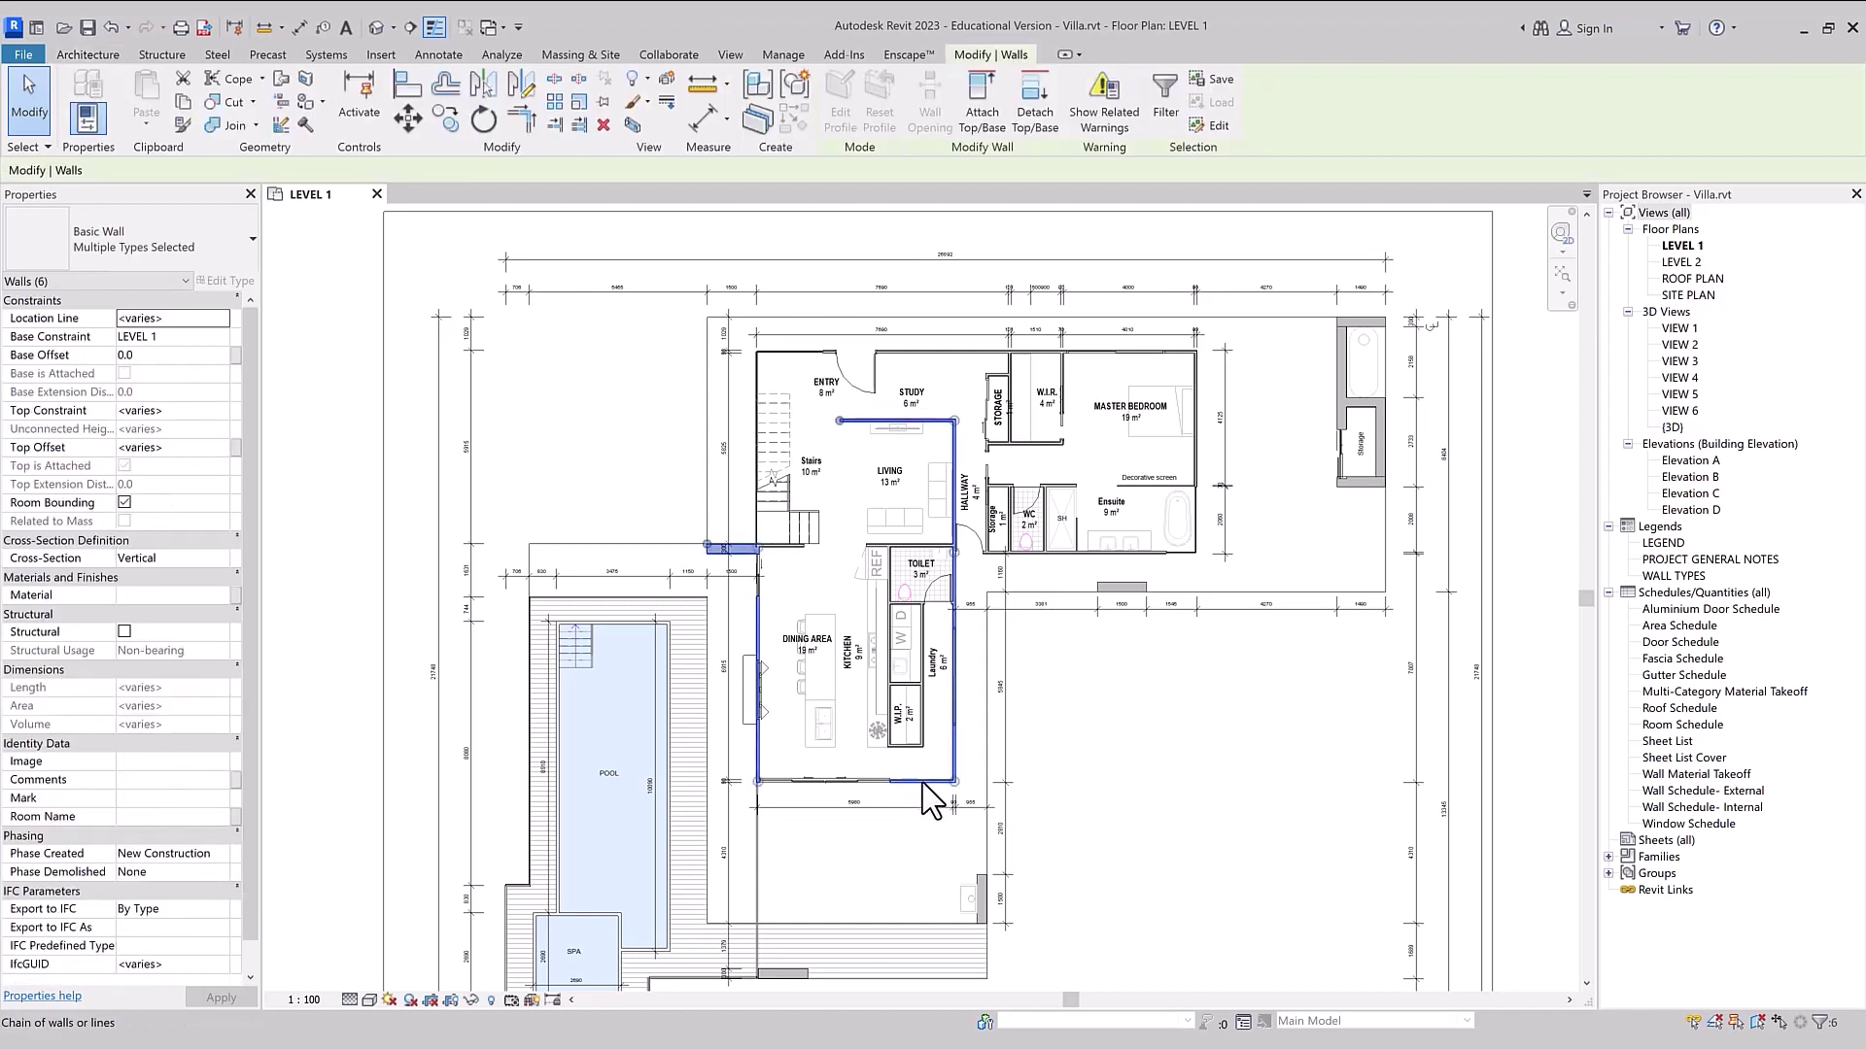
pyautogui.press('Escape')
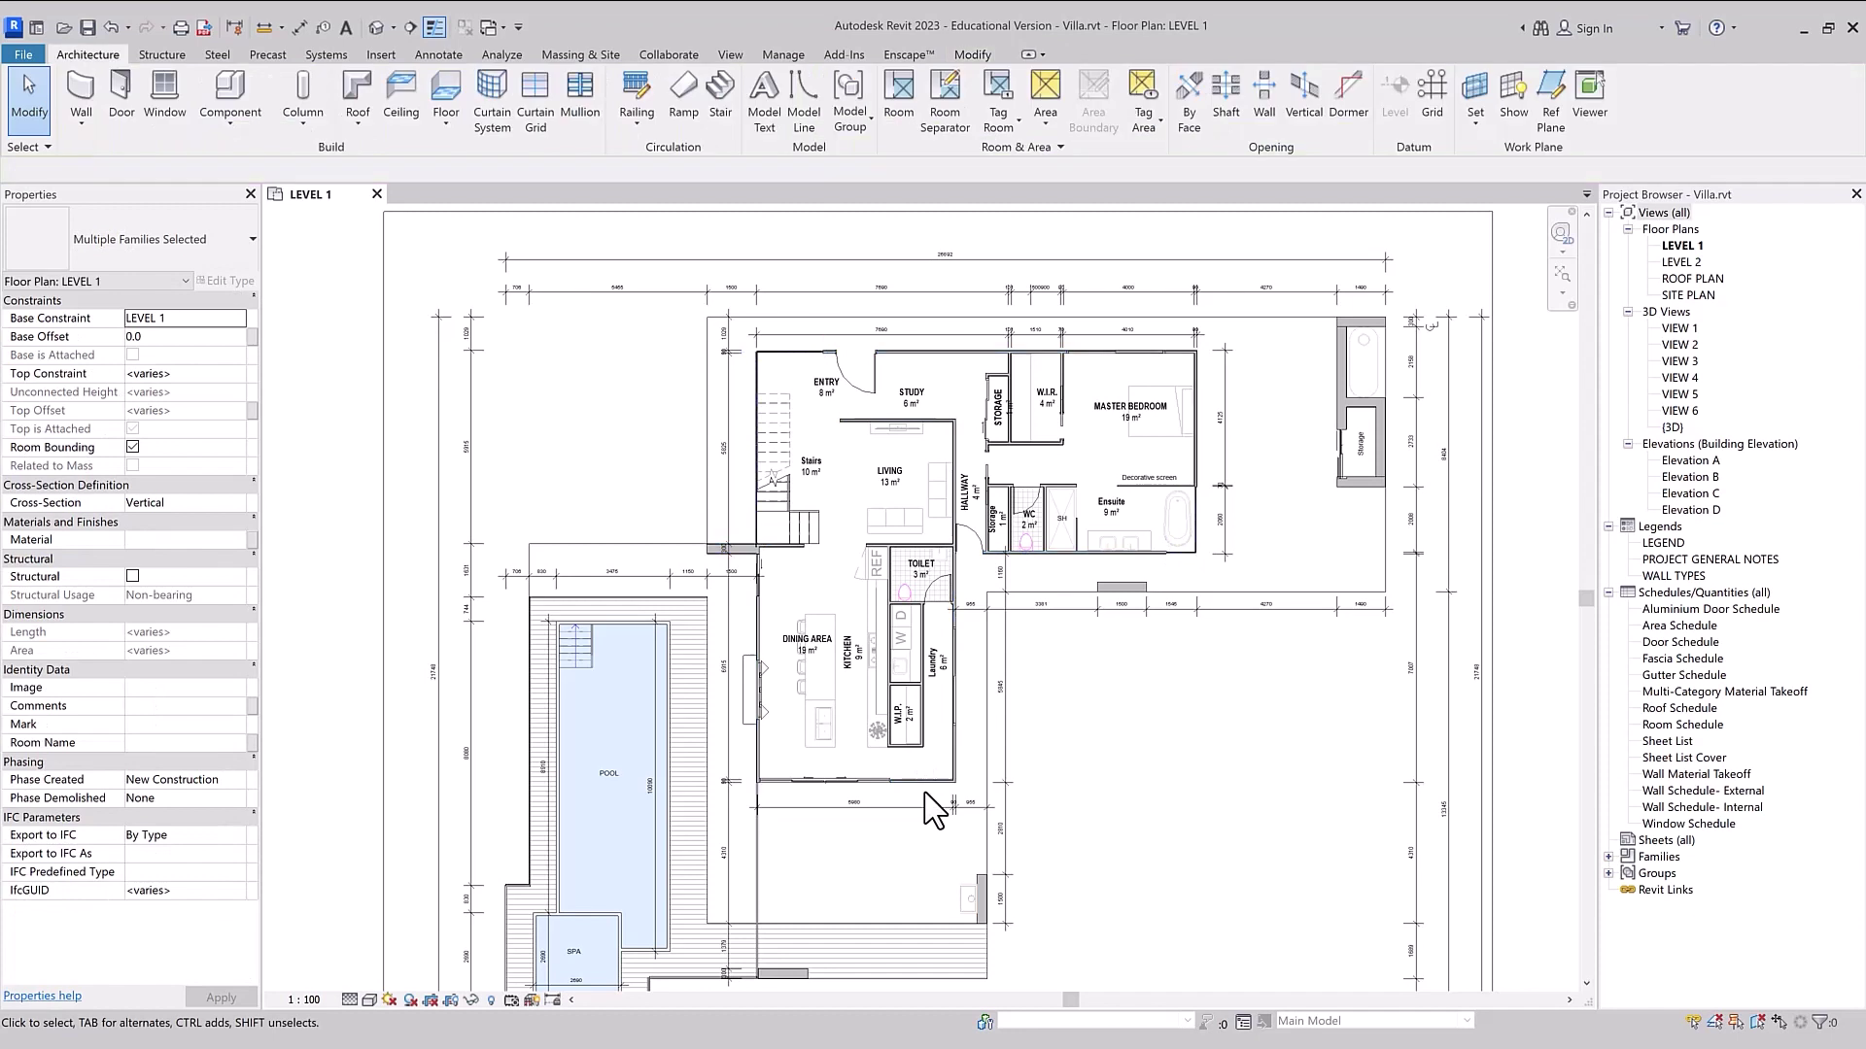
pyautogui.click(925, 785)
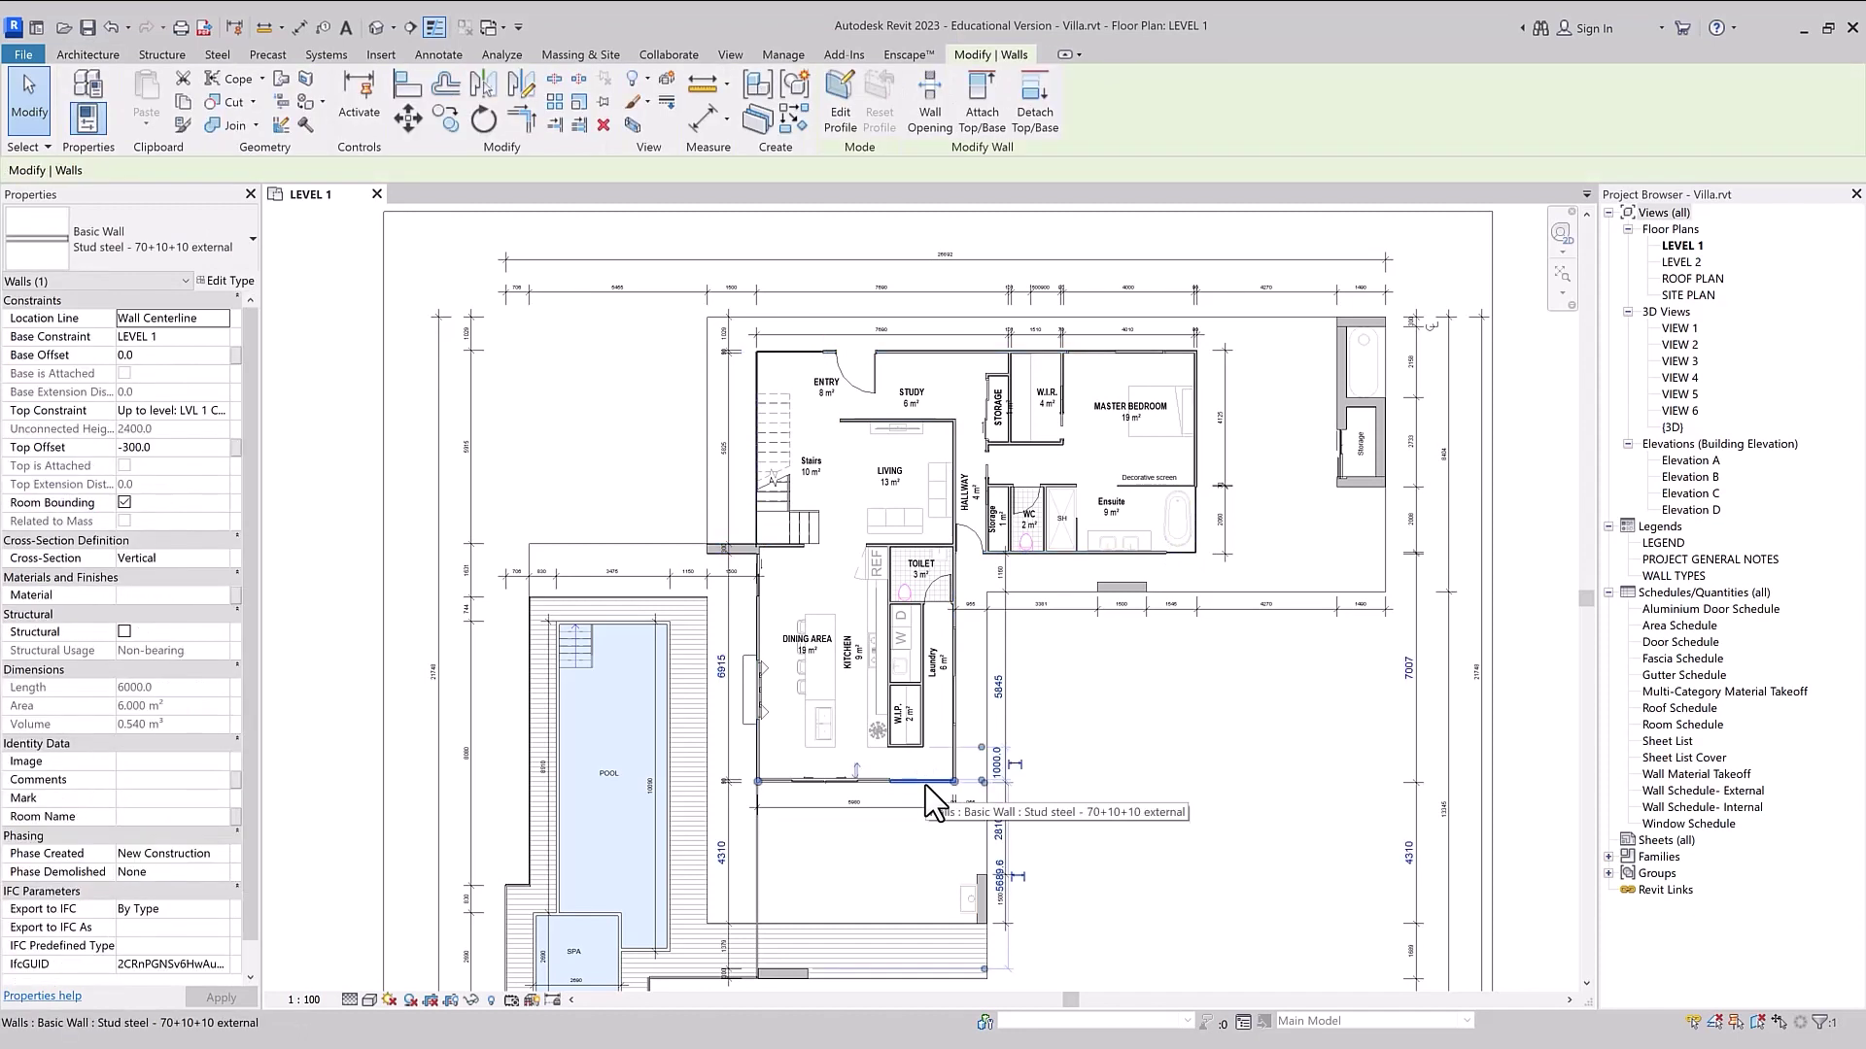
pyautogui.press('Tab')
pyautogui.click(925, 785)
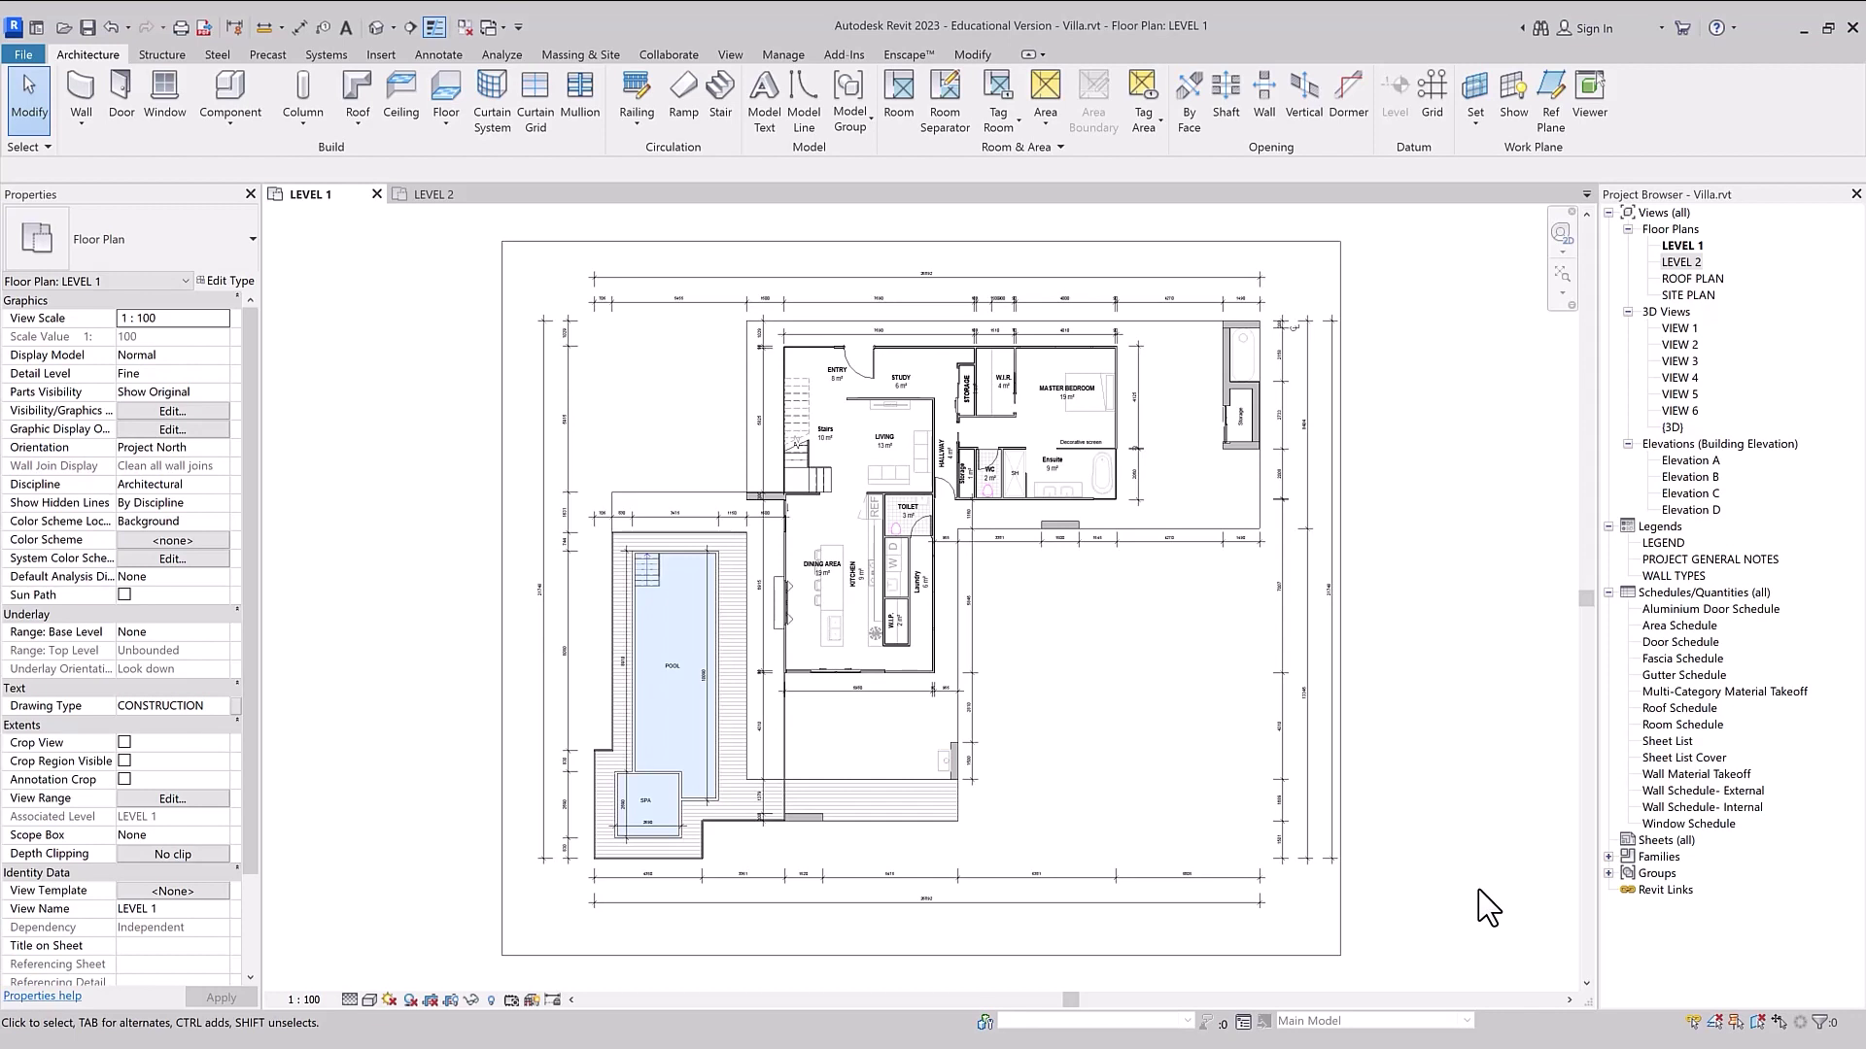
# - Select the bottom dimension string and all its instances visible in view (24 dimensions)
pyautogui.click(1216, 877)
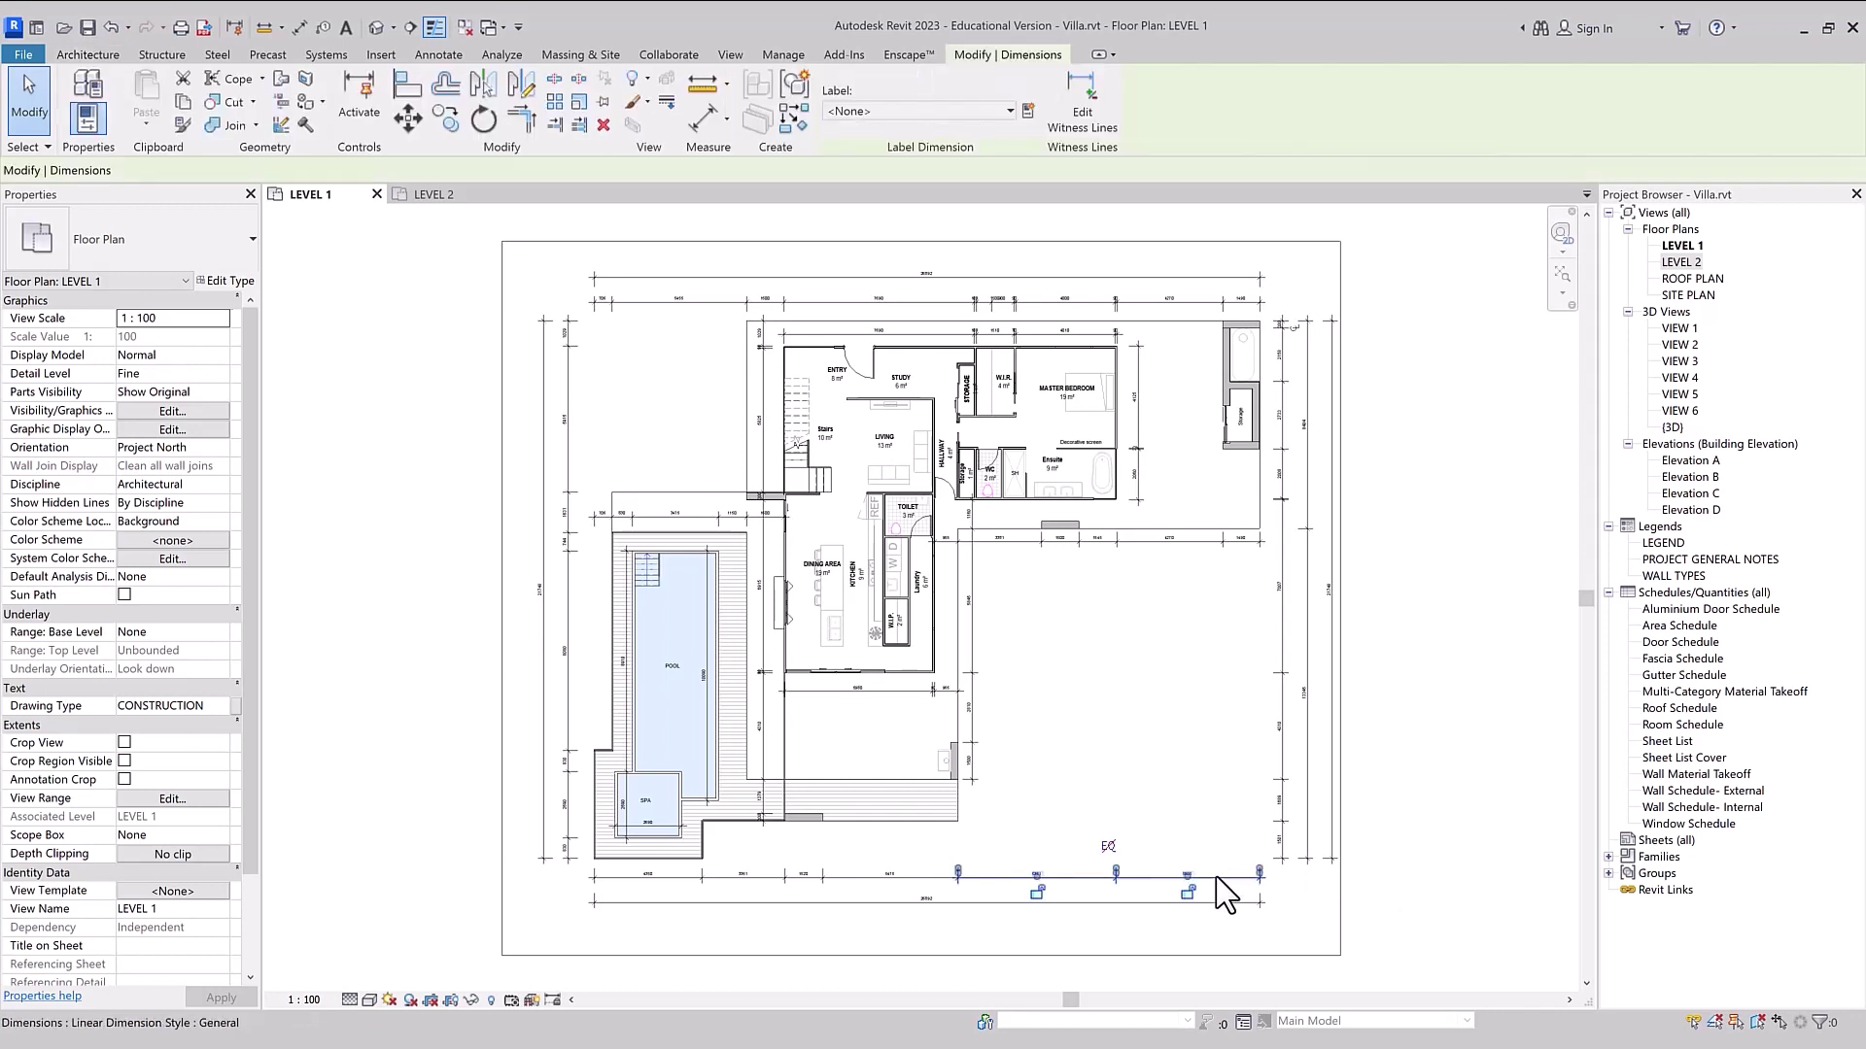
pyautogui.rightClick(1216, 892)
pyautogui.moveTo(1290, 668)
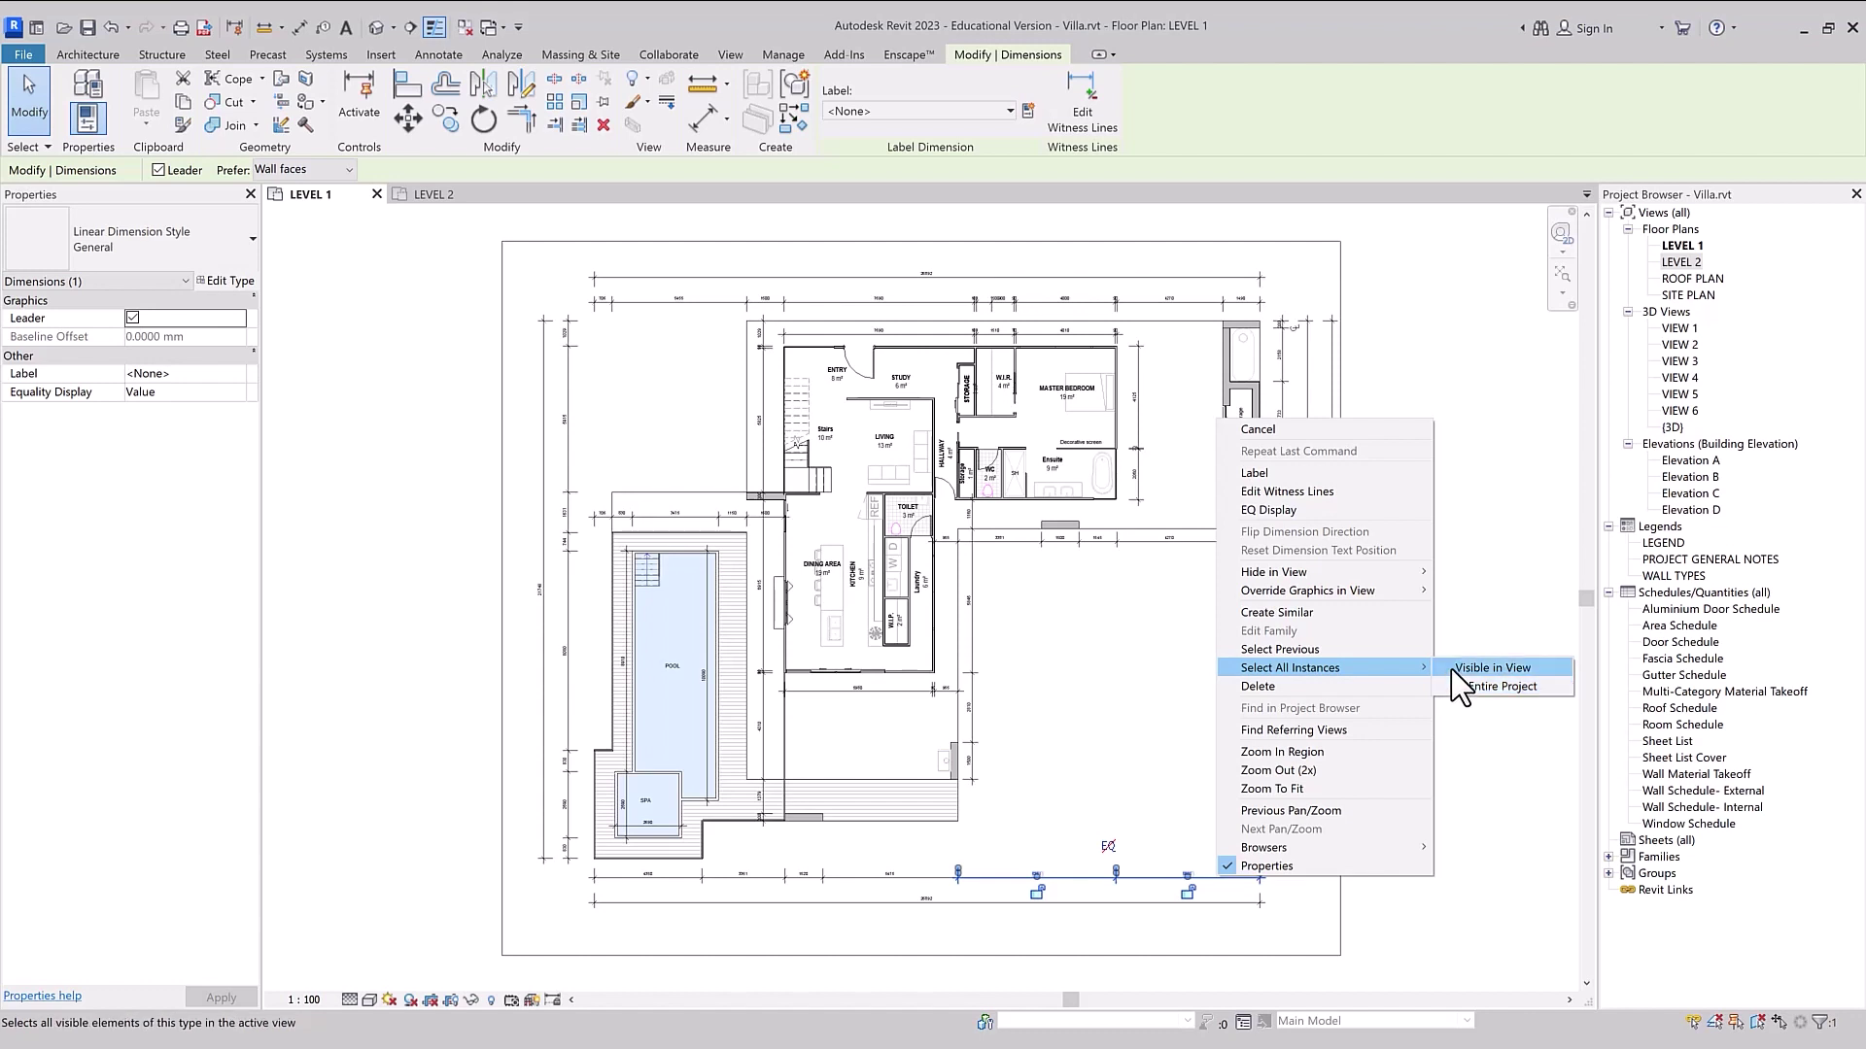
pyautogui.click(1453, 671)
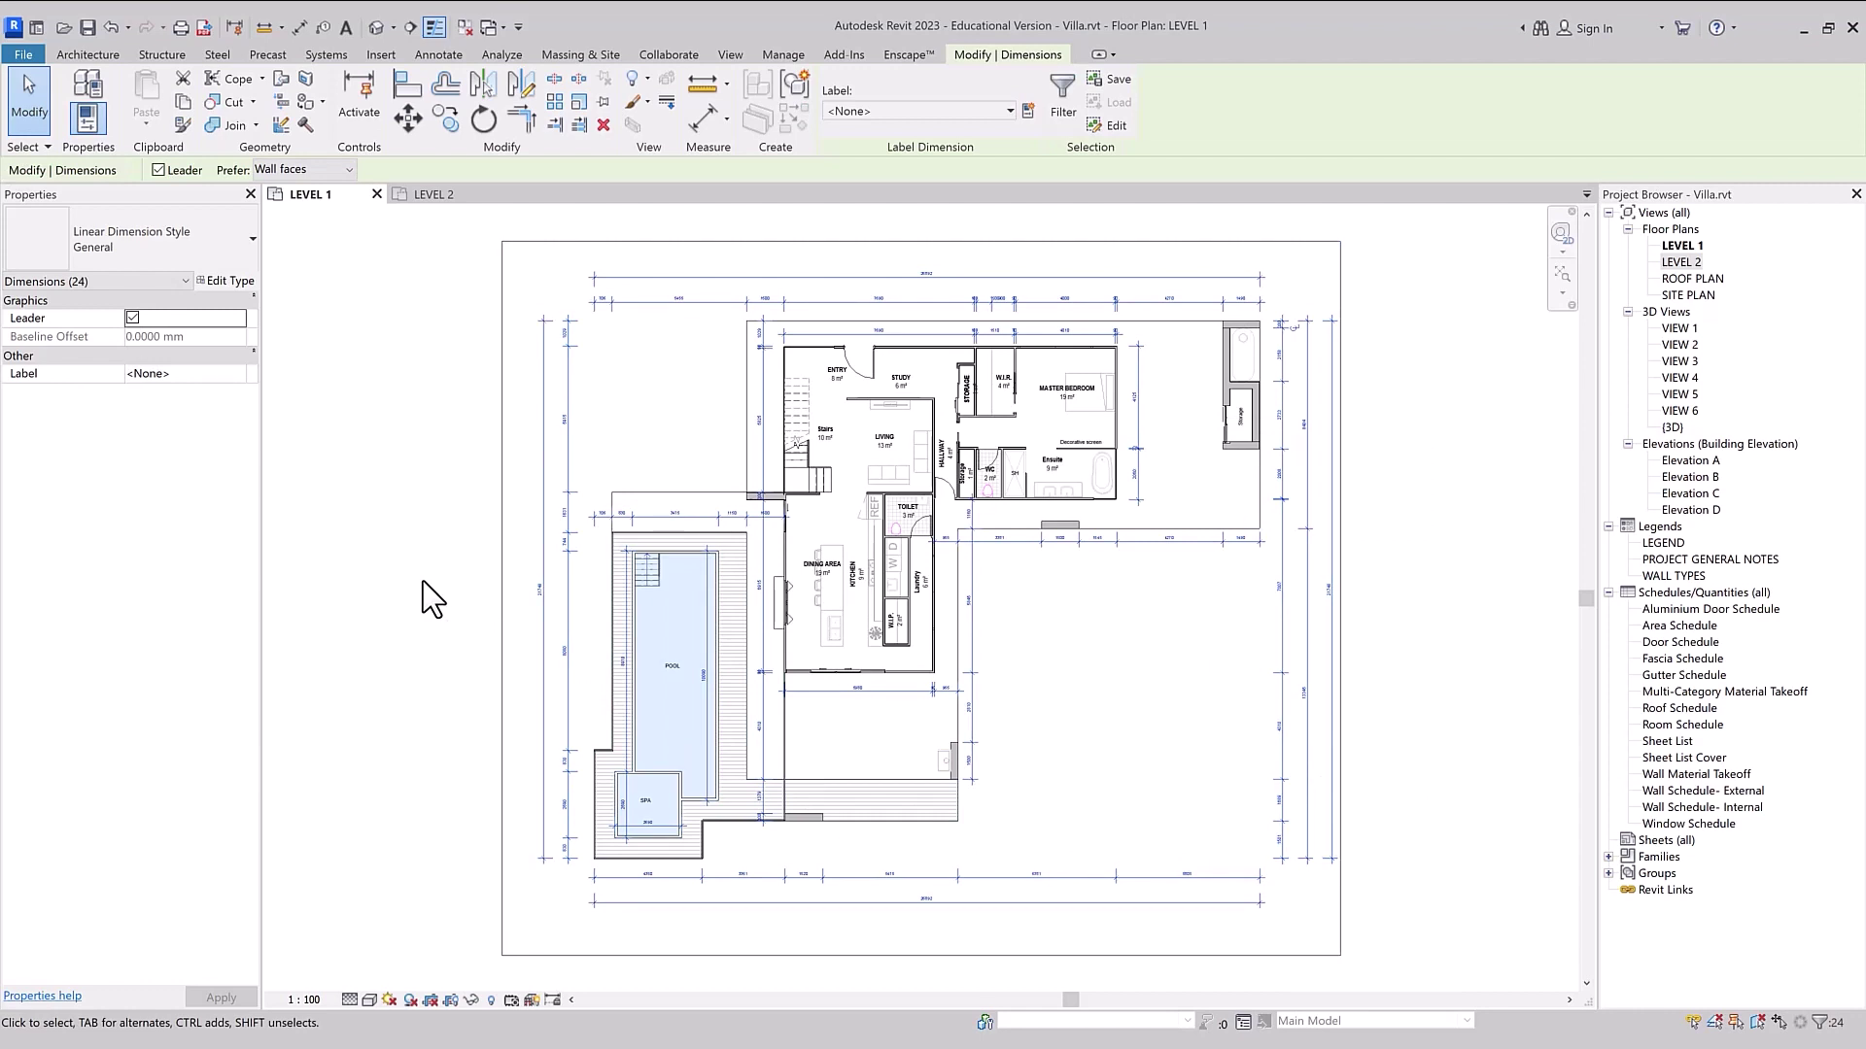
# - Select all Sink Vanity-Square instances in the entire project, check LEVEL 2, then return to LEVEL 1
pyautogui.press('Escape')
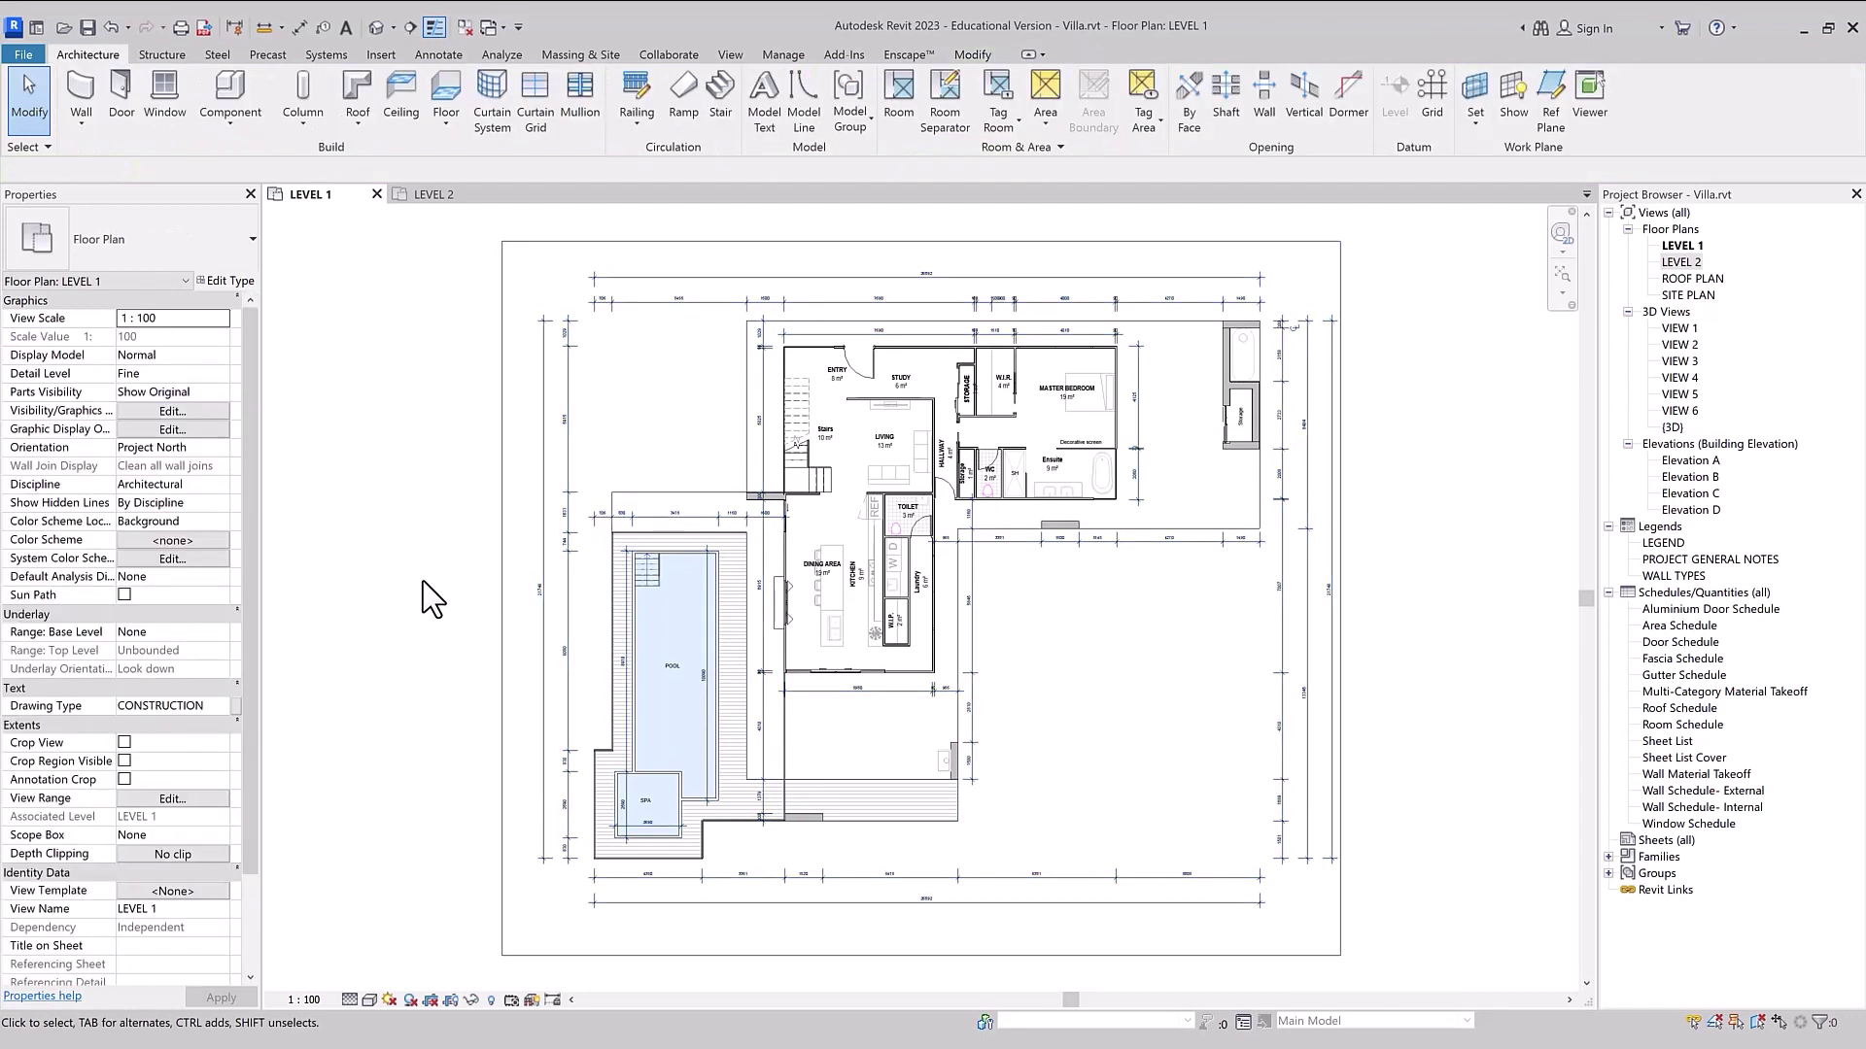
pyautogui.click(896, 587)
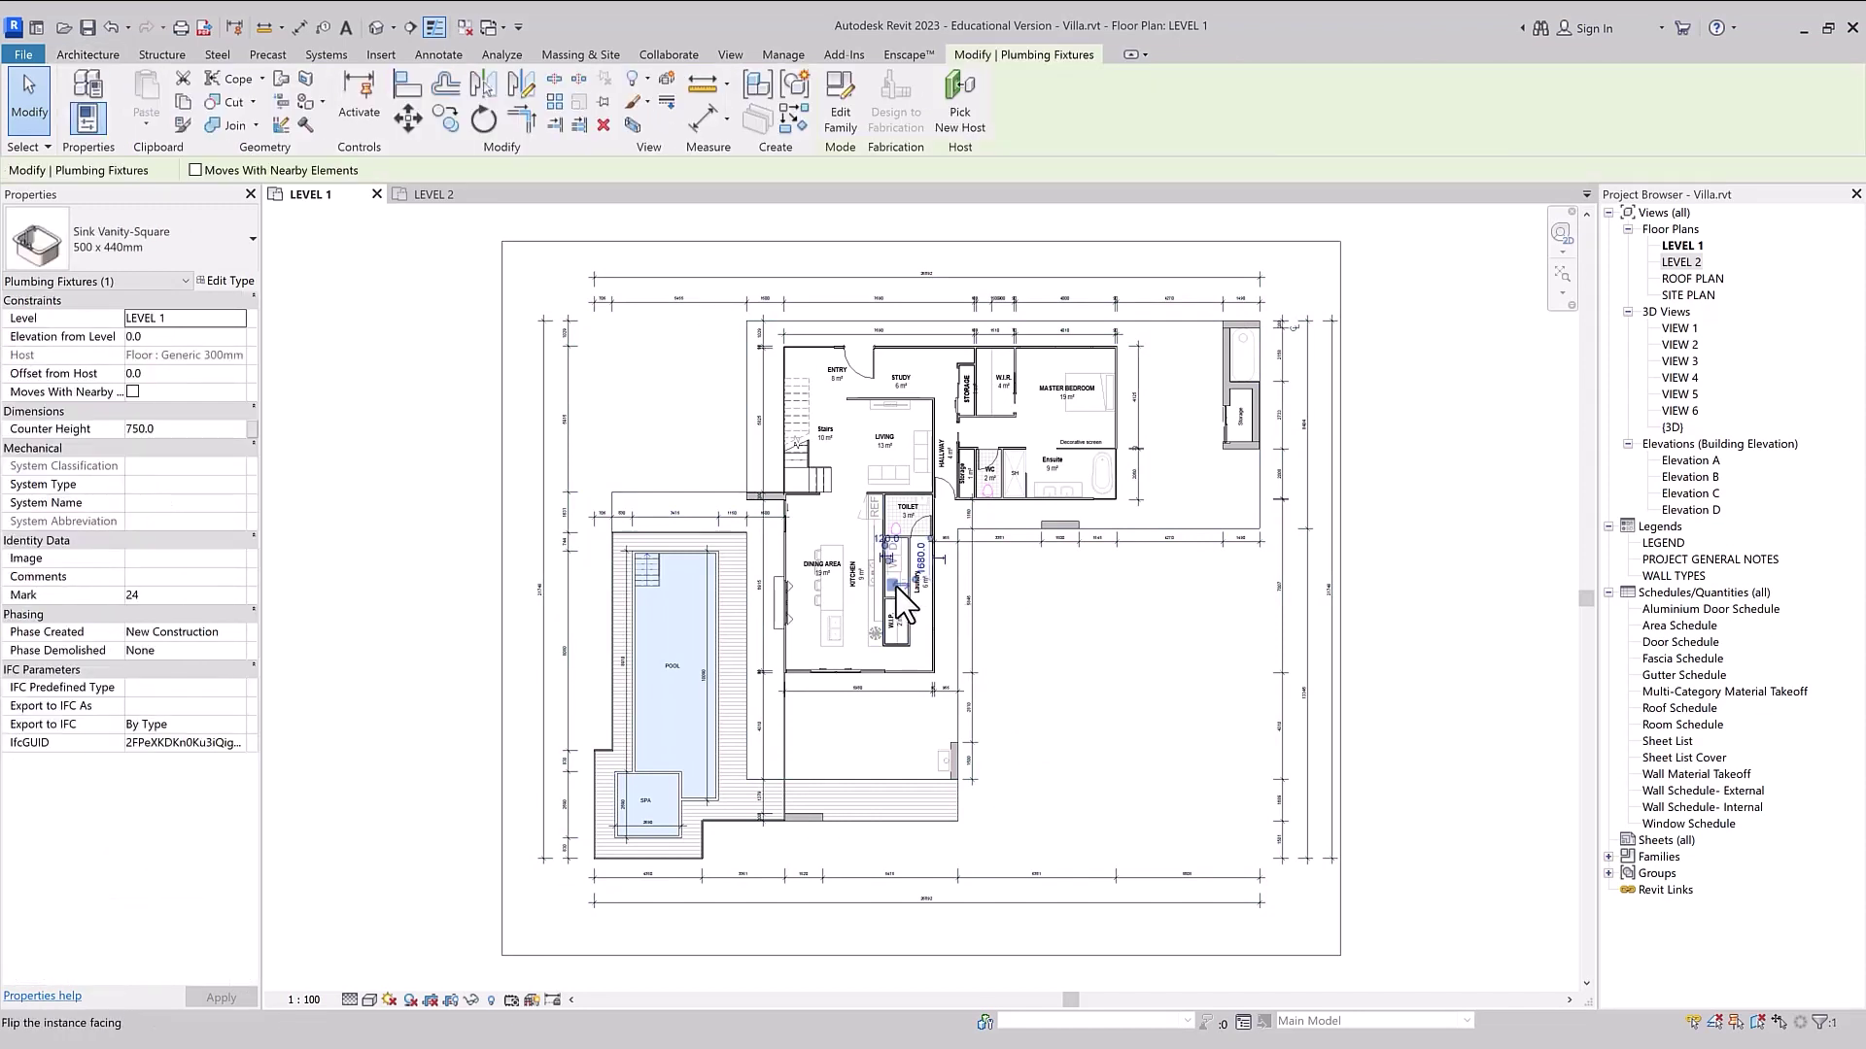
pyautogui.rightClick(896, 586)
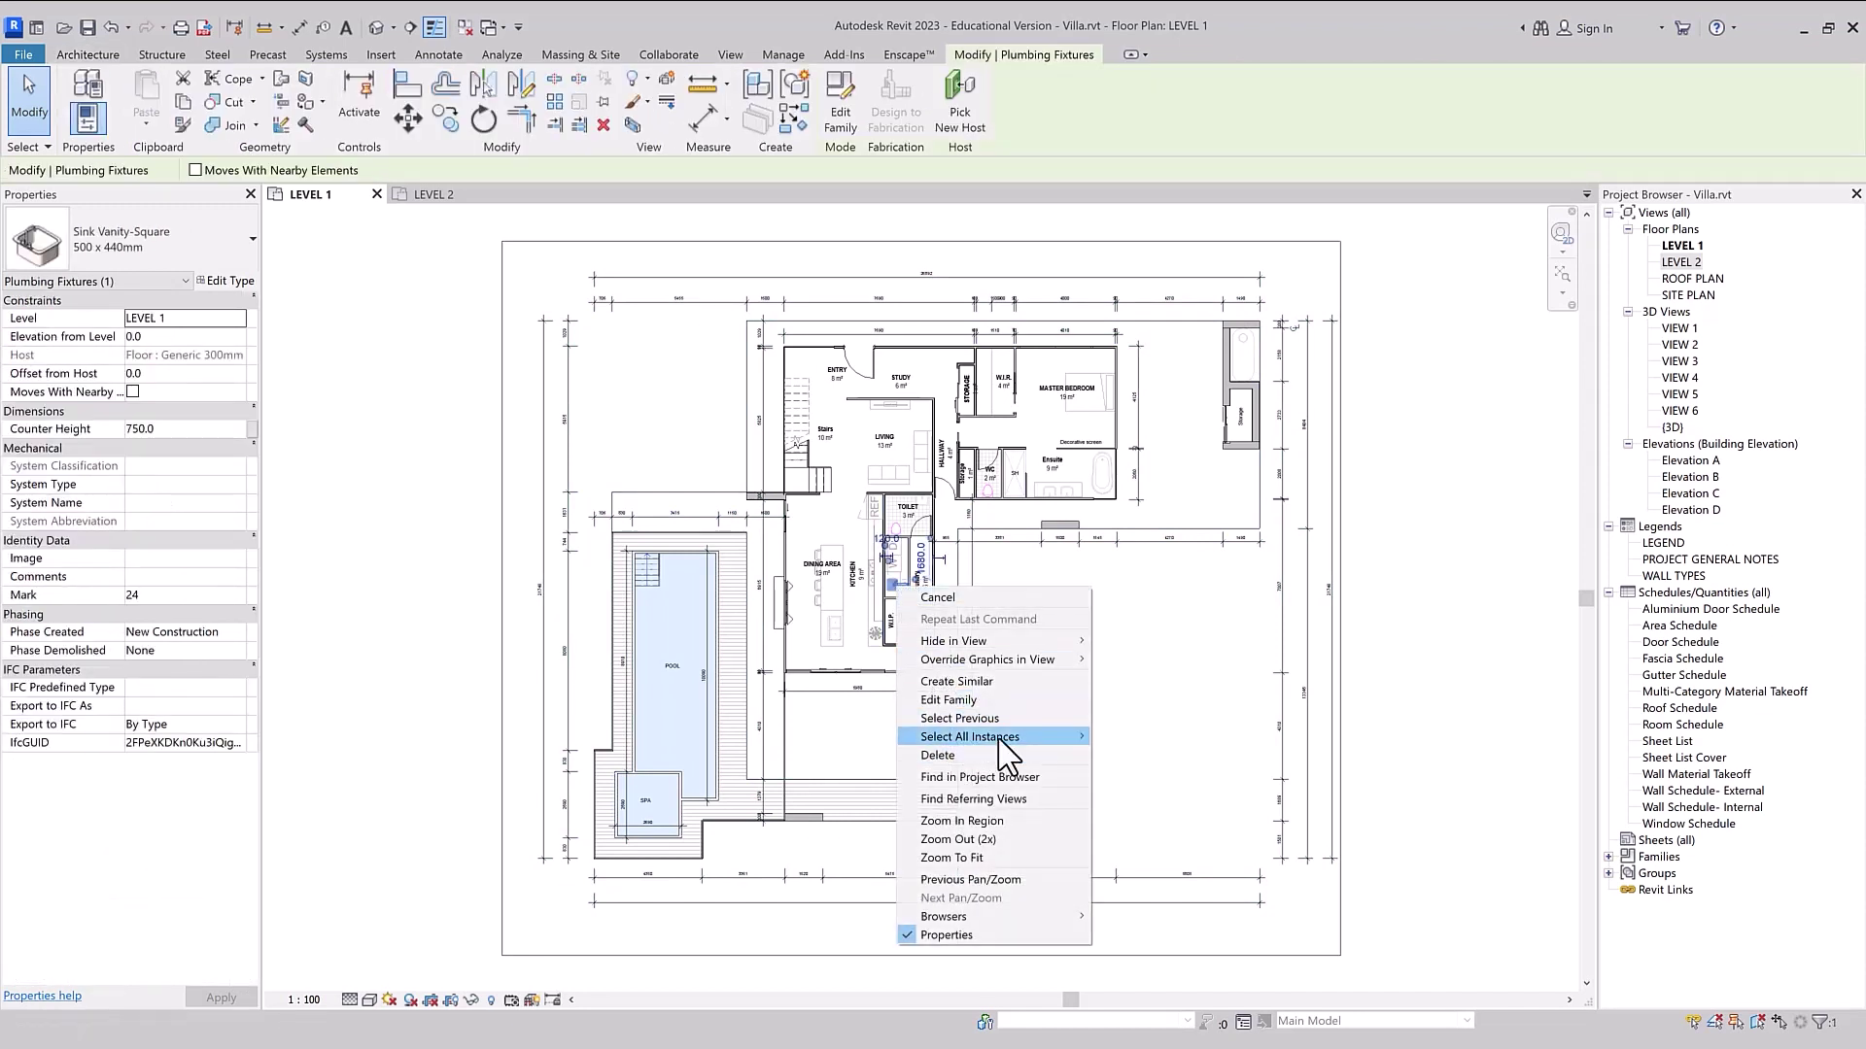
pyautogui.moveTo(970, 736)
pyautogui.click(1132, 756)
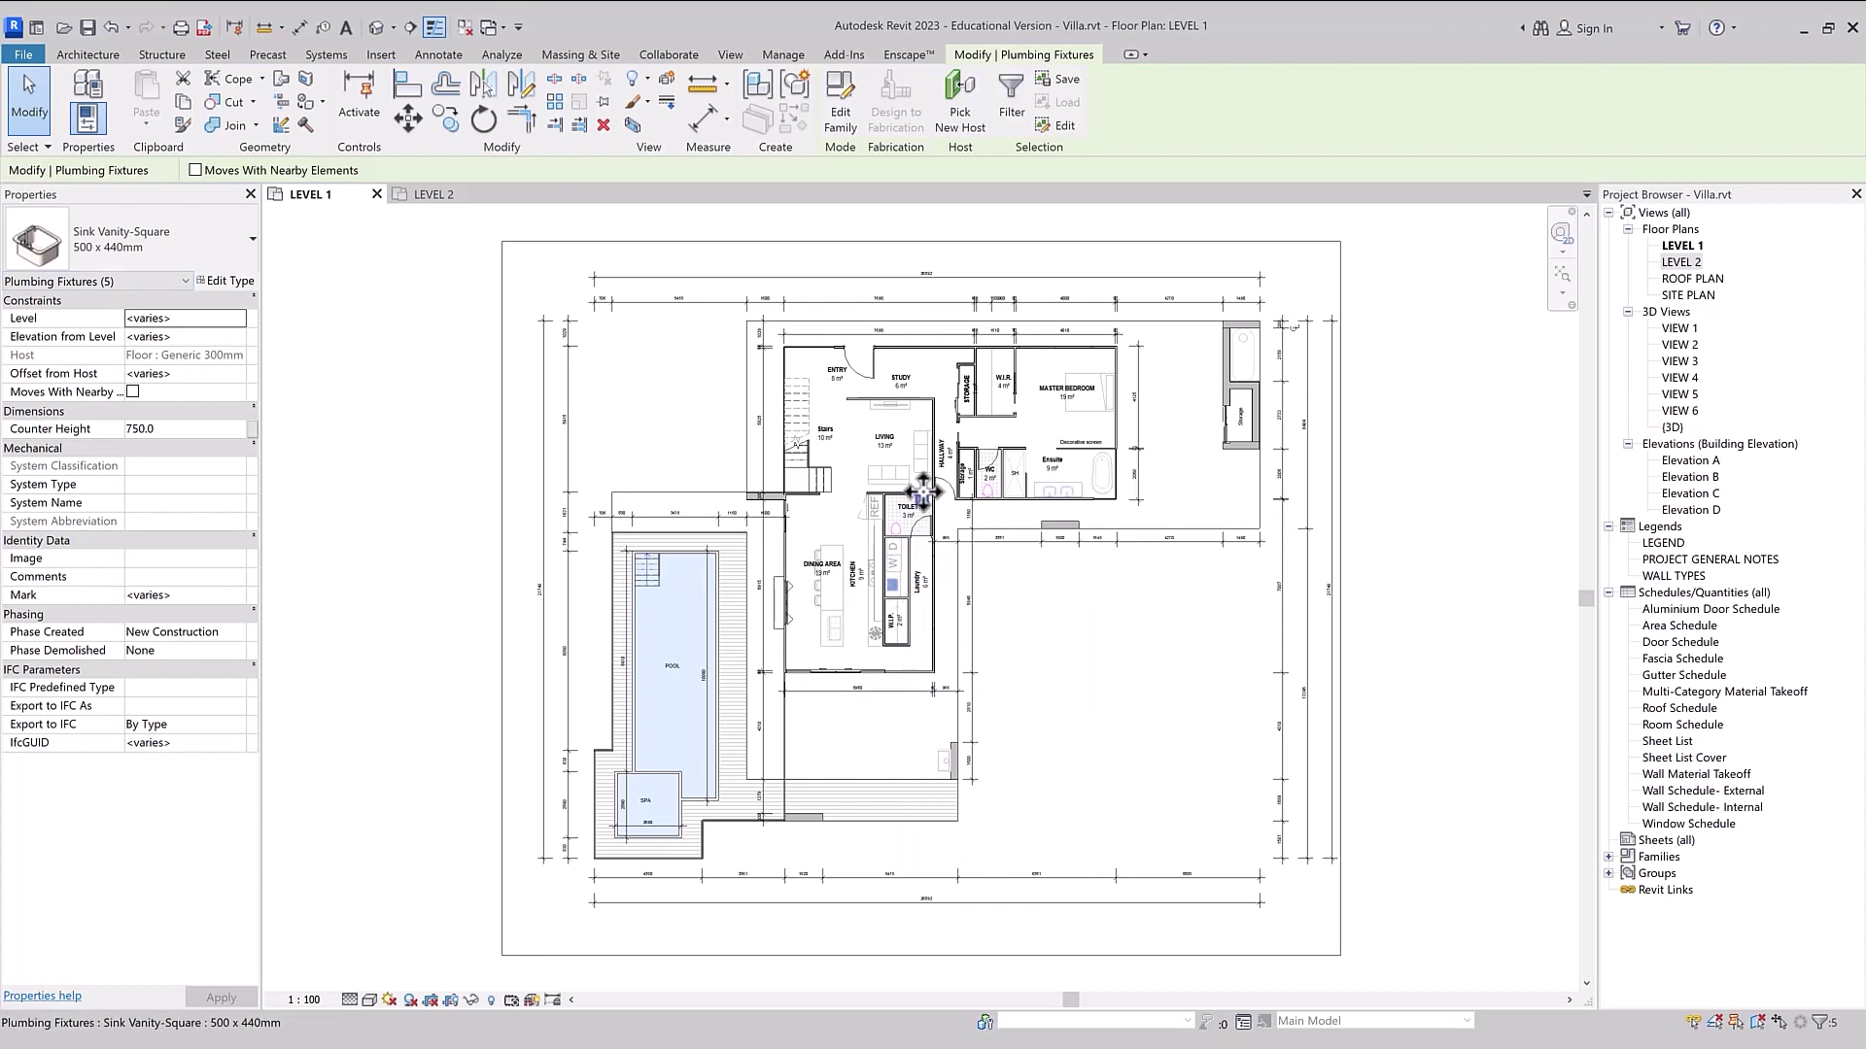
pyautogui.click(433, 194)
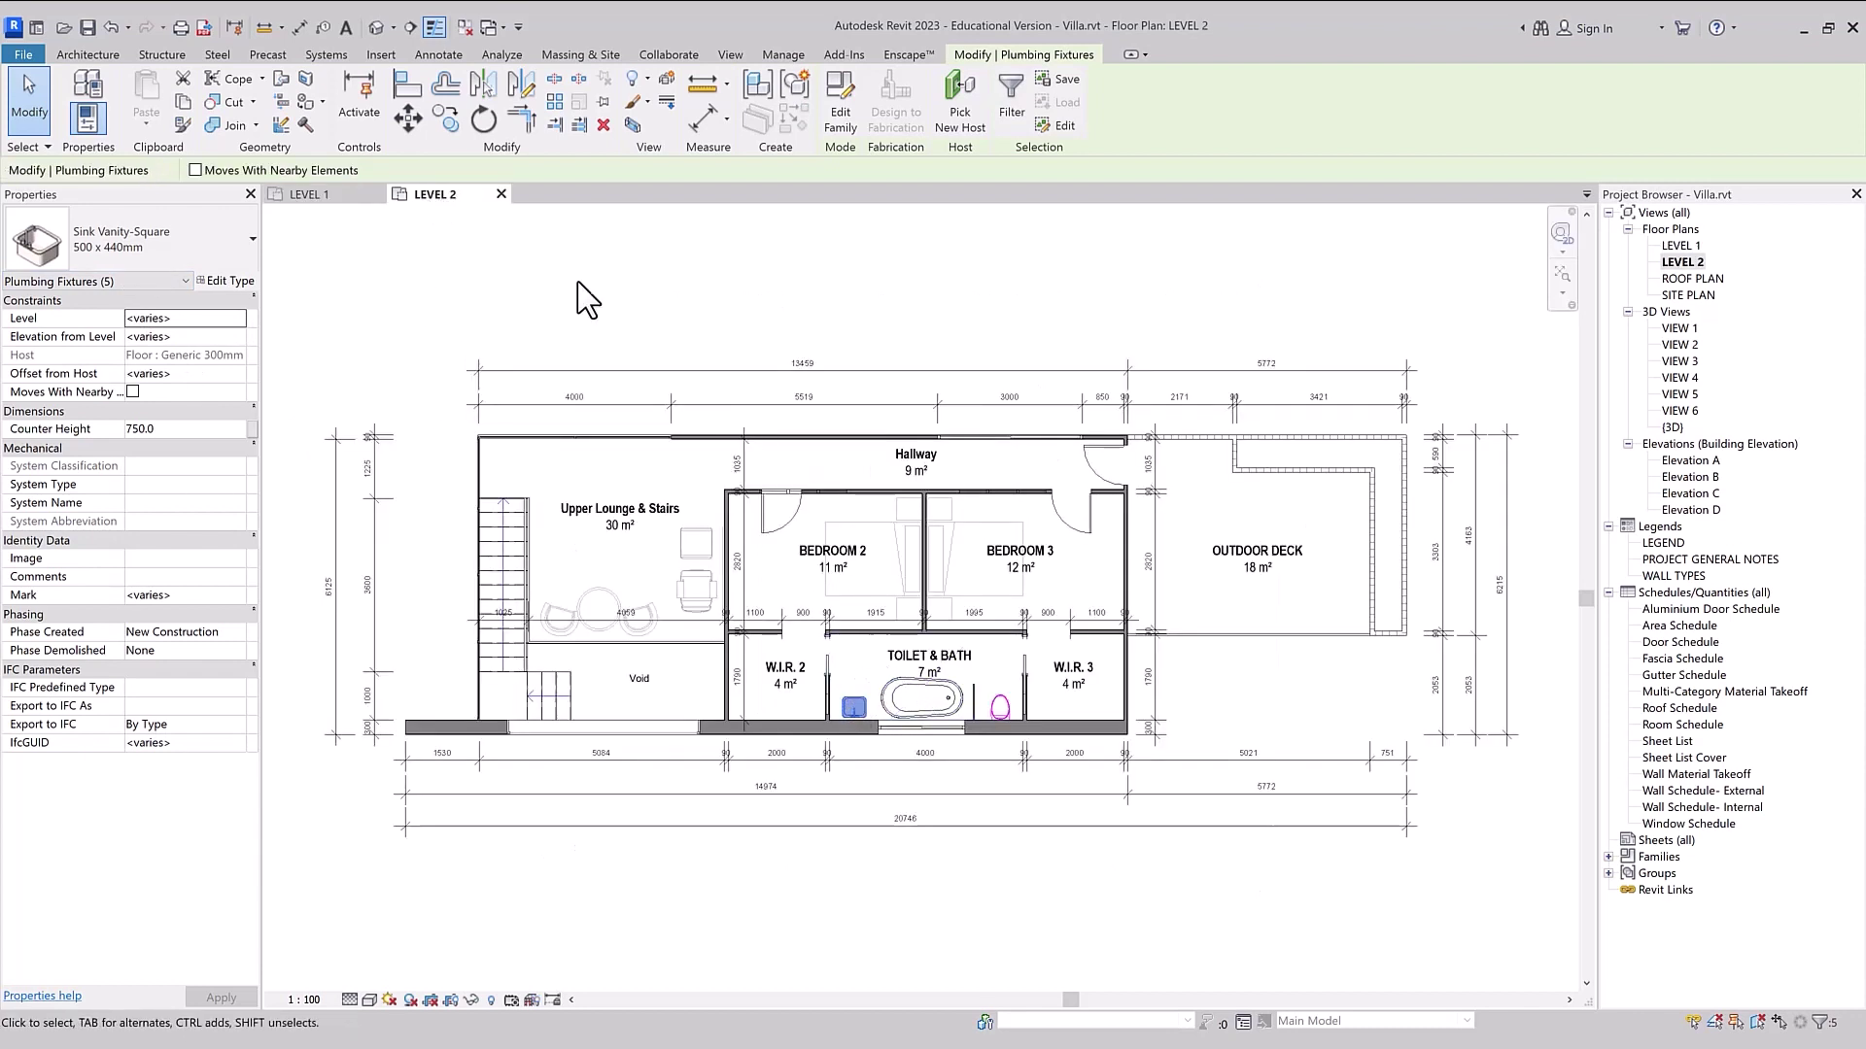
pyautogui.click(309, 194)
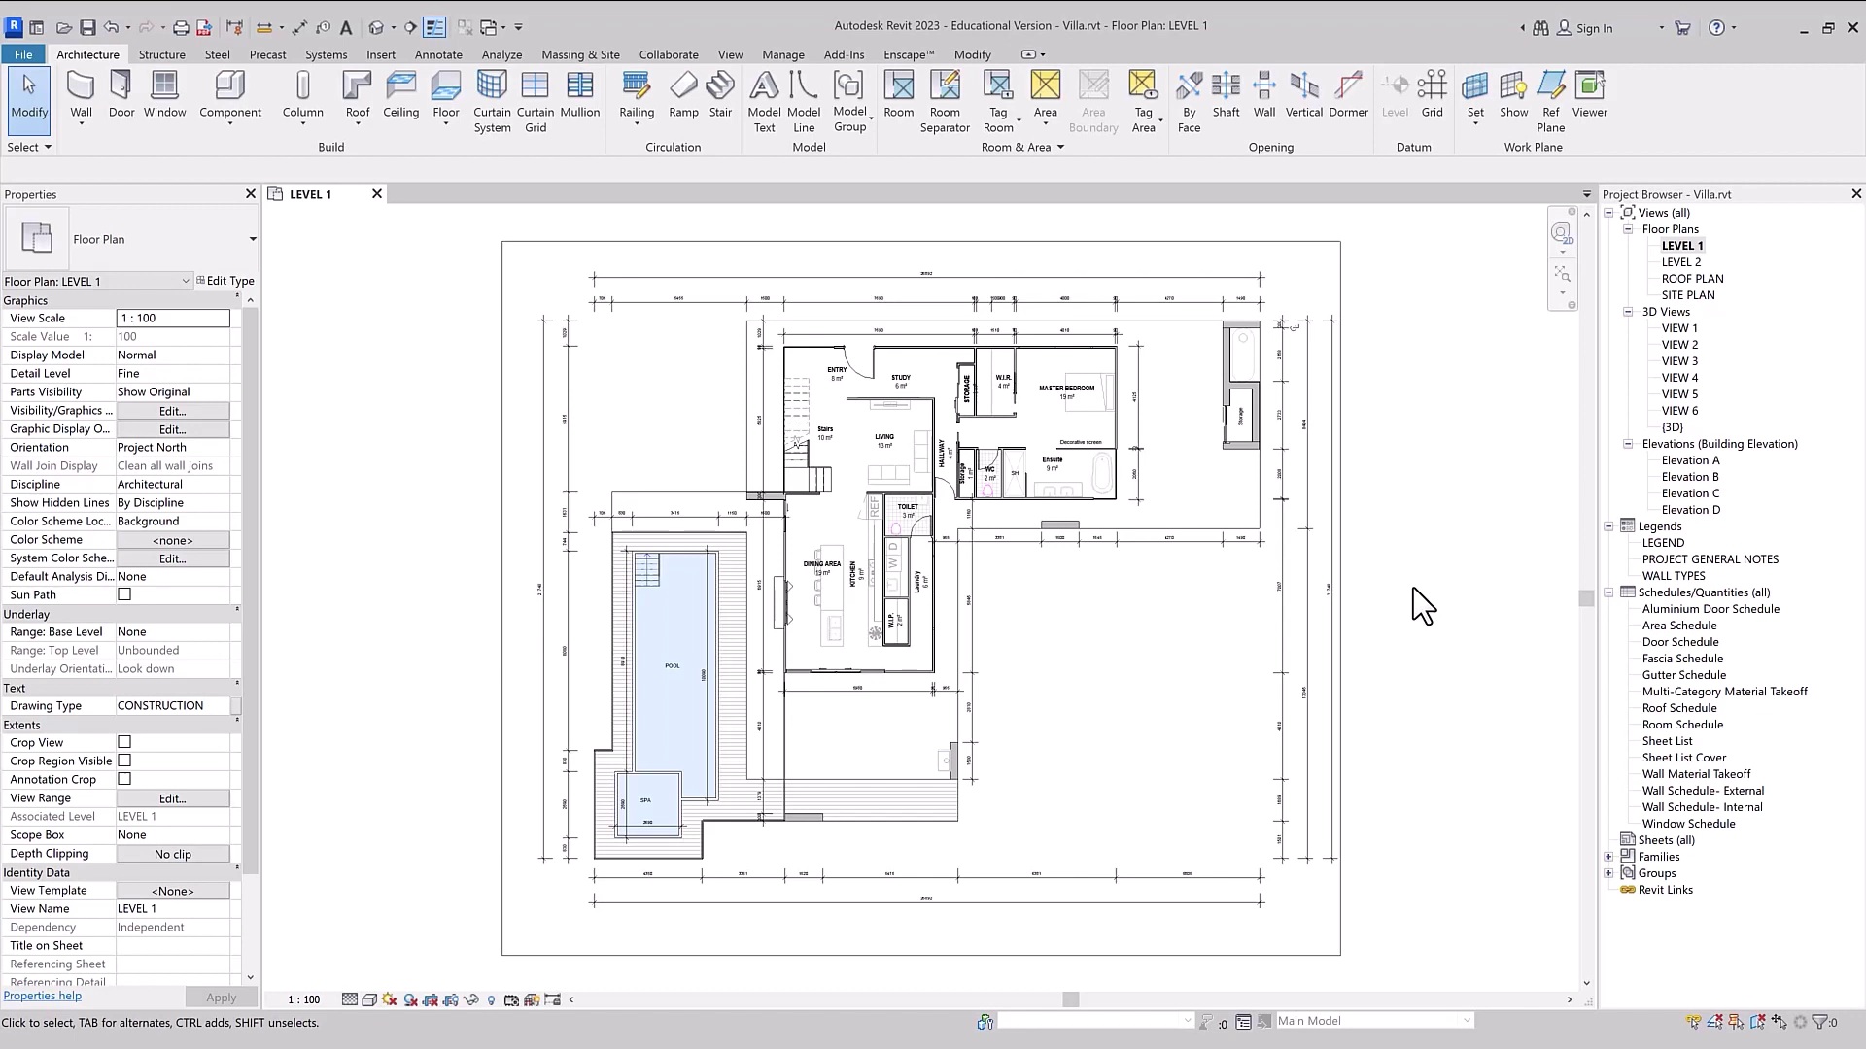
# - Sweep window and crossing boxes over empty canvas, then zoom back in on the living area
pyautogui.moveTo(1366, 599); pyautogui.dragTo(1529, 774)
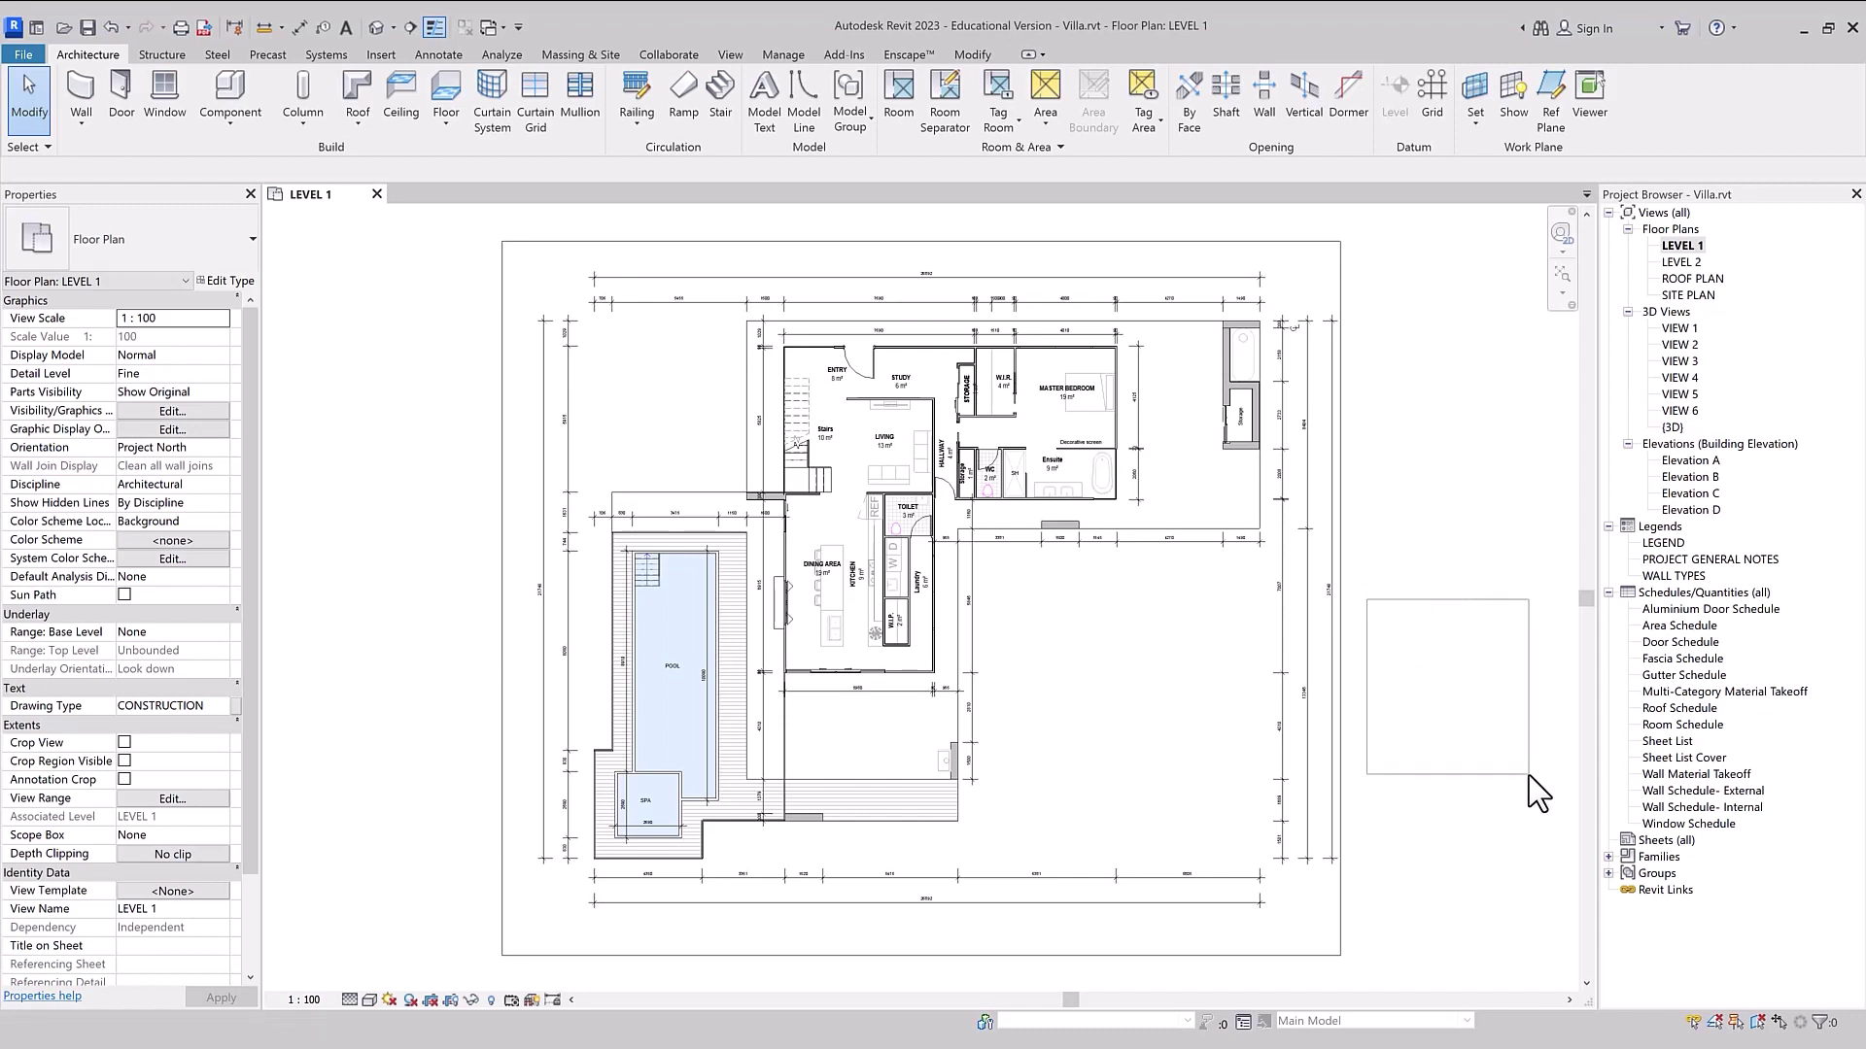
pyautogui.moveTo(1529, 775)
pyautogui.mouseDown()
pyautogui.moveTo(1467, 671)
pyautogui.moveTo(1467, 708)
pyautogui.moveTo(1526, 789)
pyautogui.mouseUp()
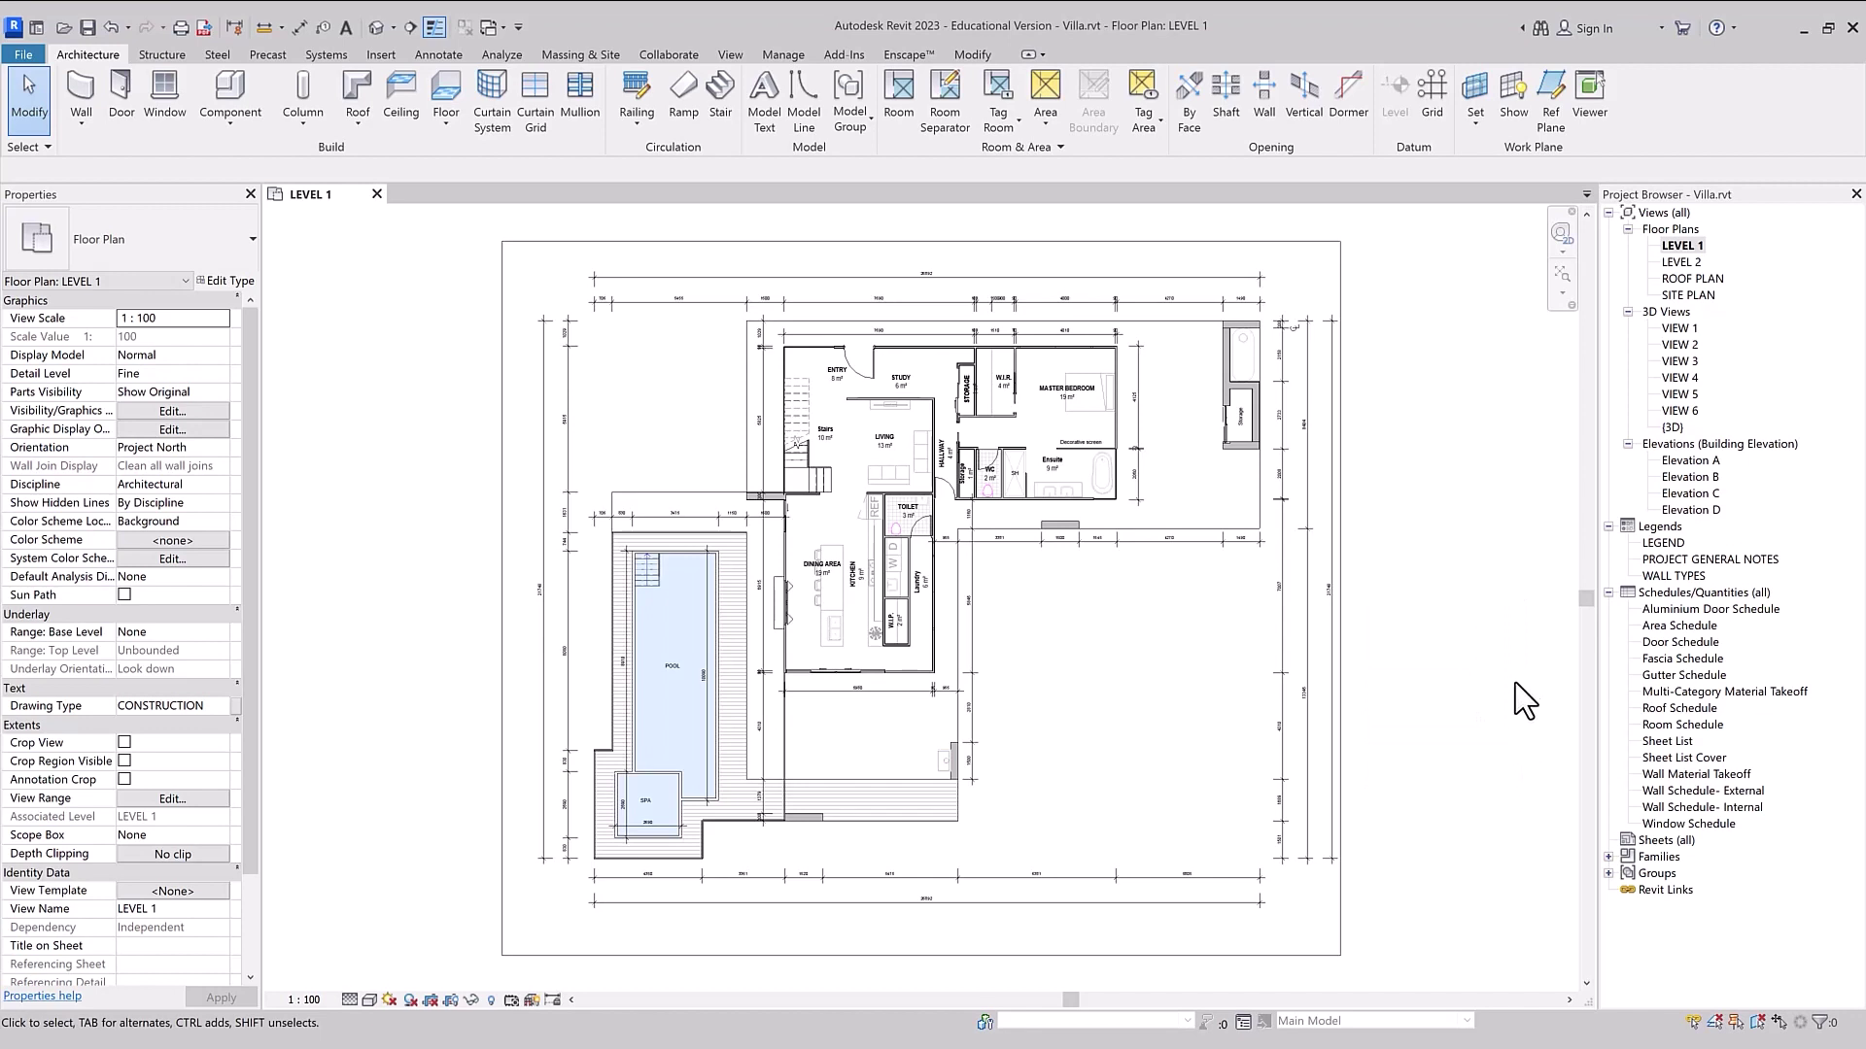
pyautogui.moveTo(1518, 597); pyautogui.dragTo(1360, 748)
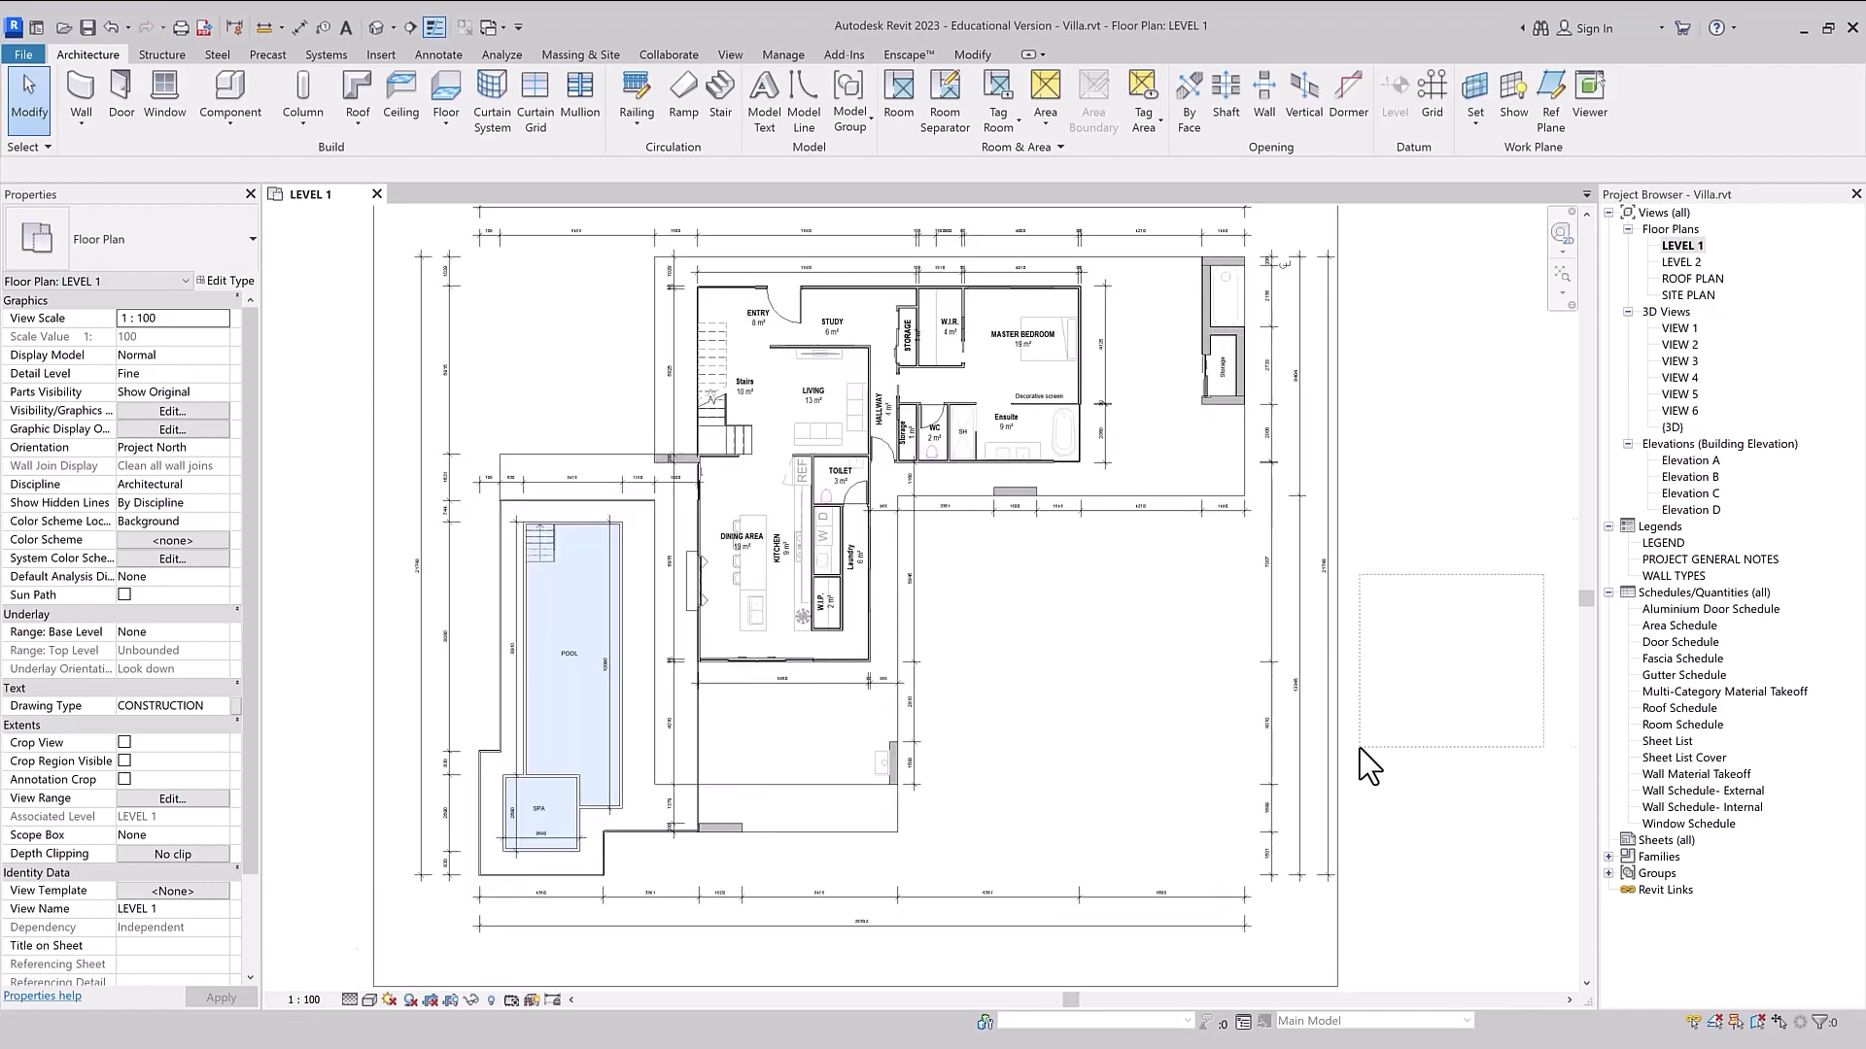
pyautogui.scroll(3, 1360, 748)
pyautogui.moveTo(1360, 748)
pyautogui.mouseDown()
pyautogui.moveTo(1347, 651)
pyautogui.moveTo(1357, 773)
pyautogui.mouseUp()
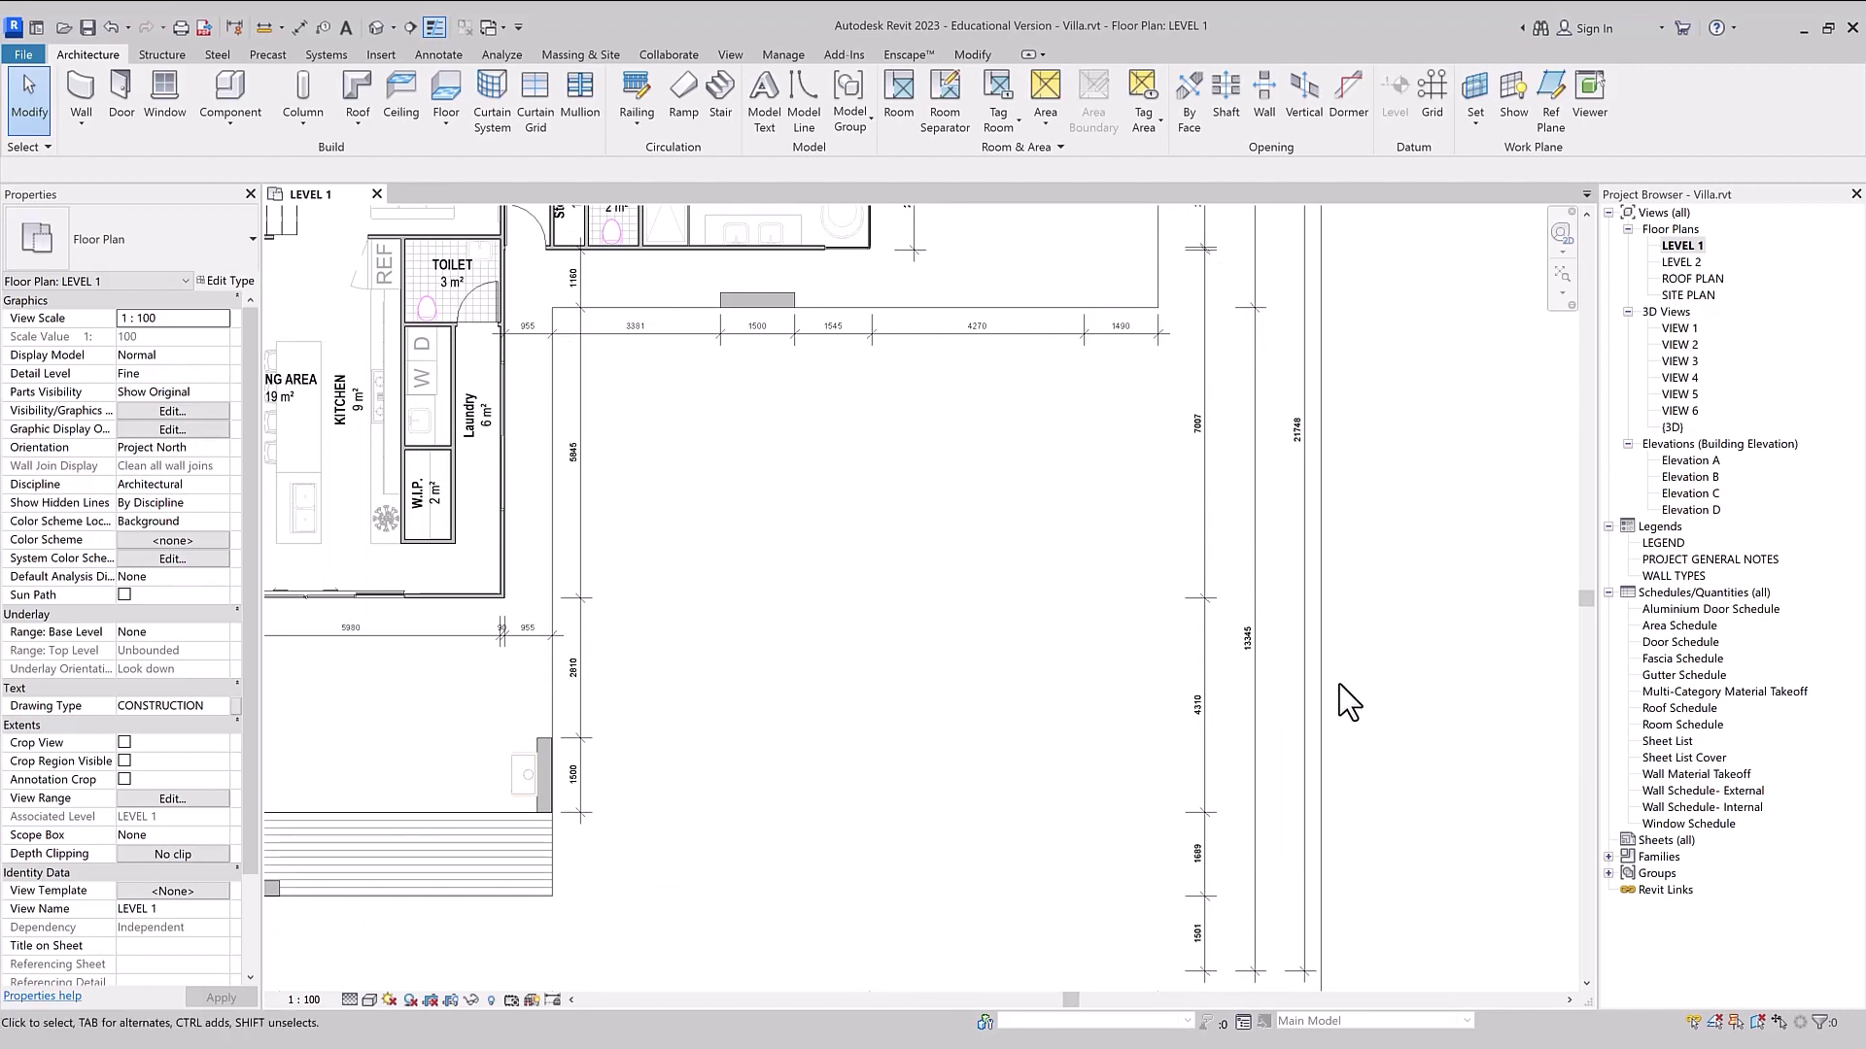
pyautogui.scroll(-2, 1343, 682)
pyautogui.scroll(-1, 1356, 680)
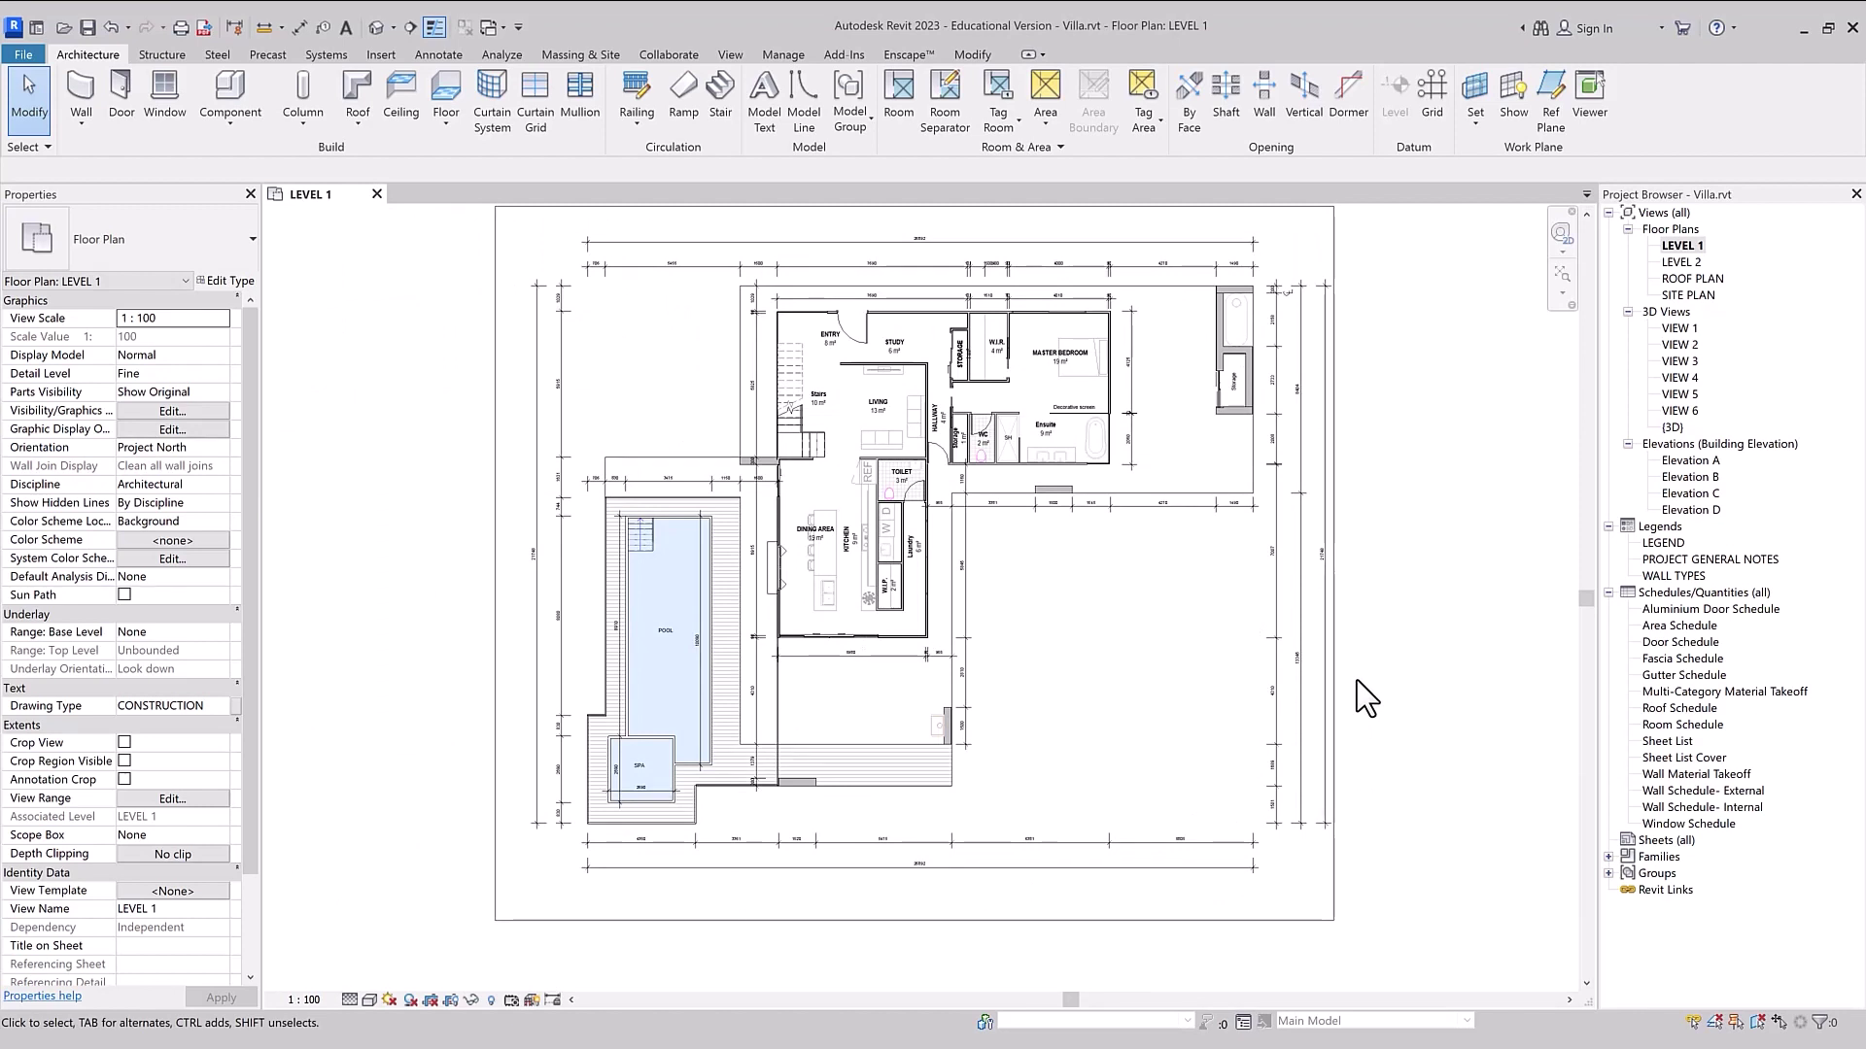
pyautogui.scroll(1, 842, 375)
pyautogui.scroll(2, 842, 375)
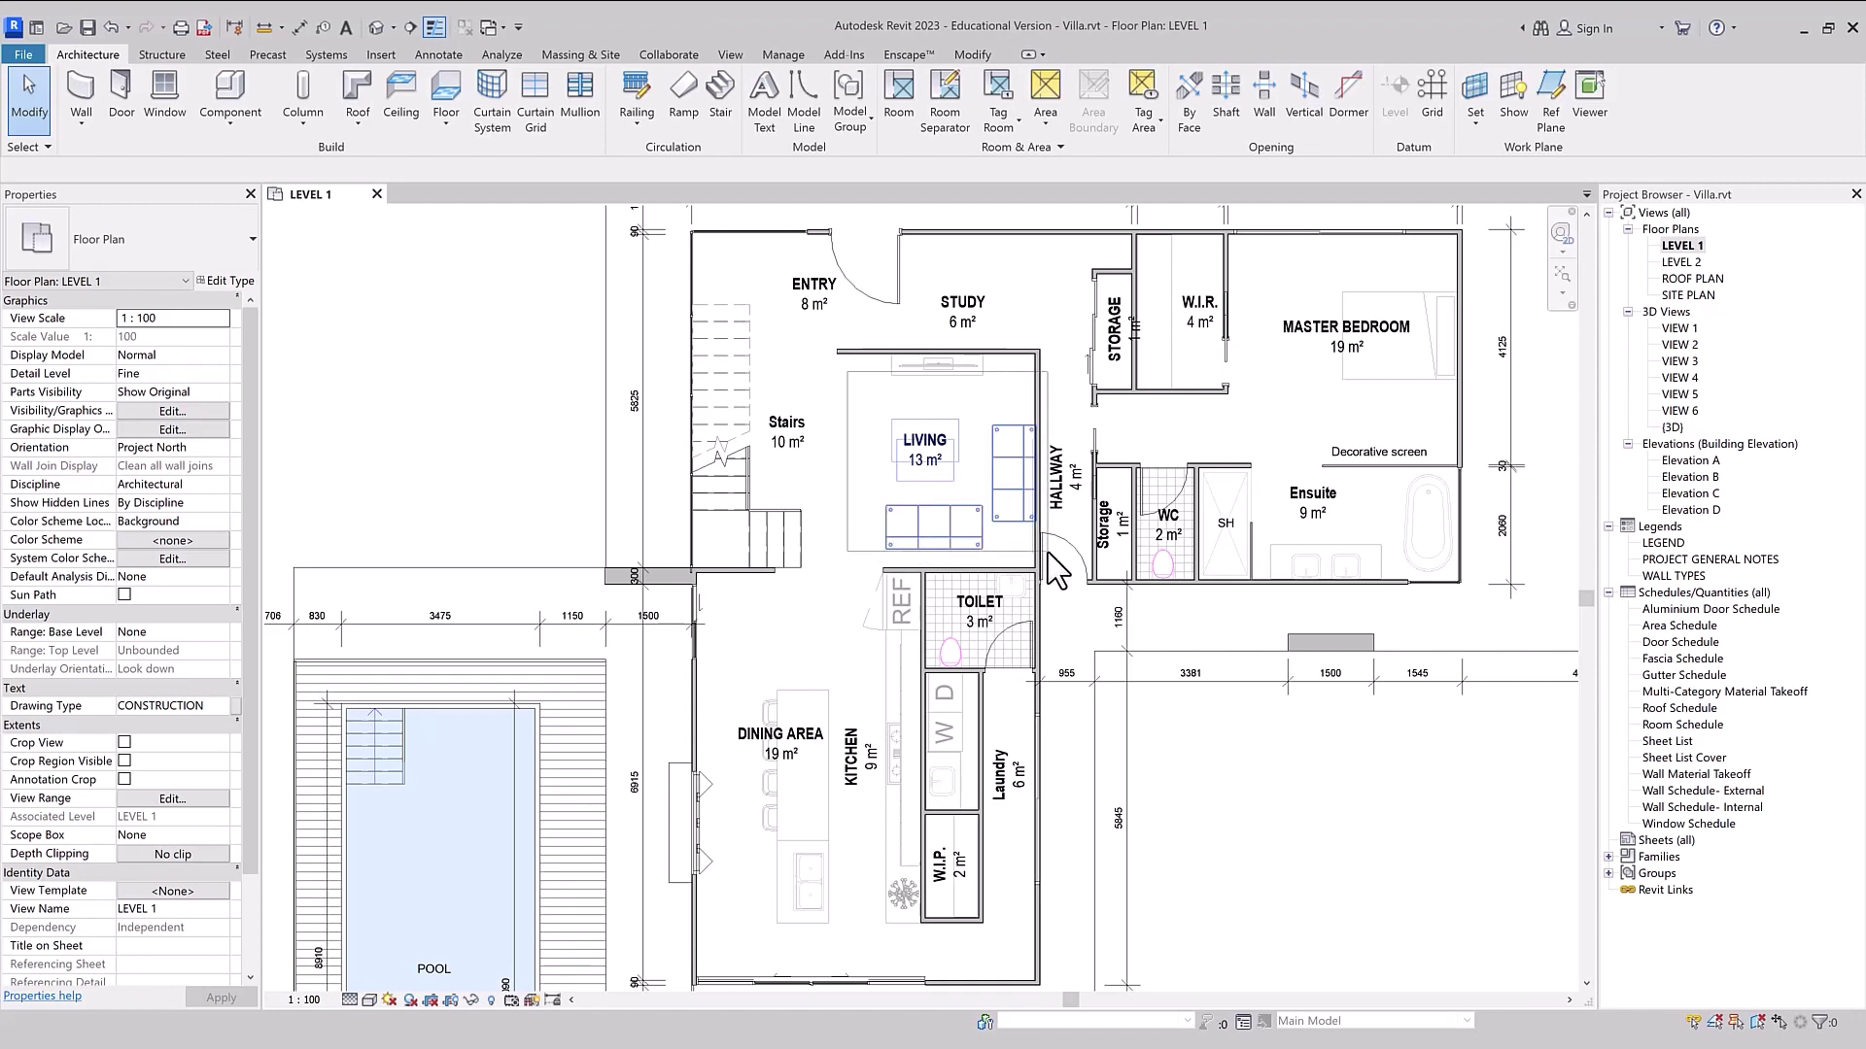
# - Try window and crossing boxes on the living room, then crossing-select 54 house elements
pyautogui.moveTo(1047, 552); pyautogui.dragTo(1032, 551)
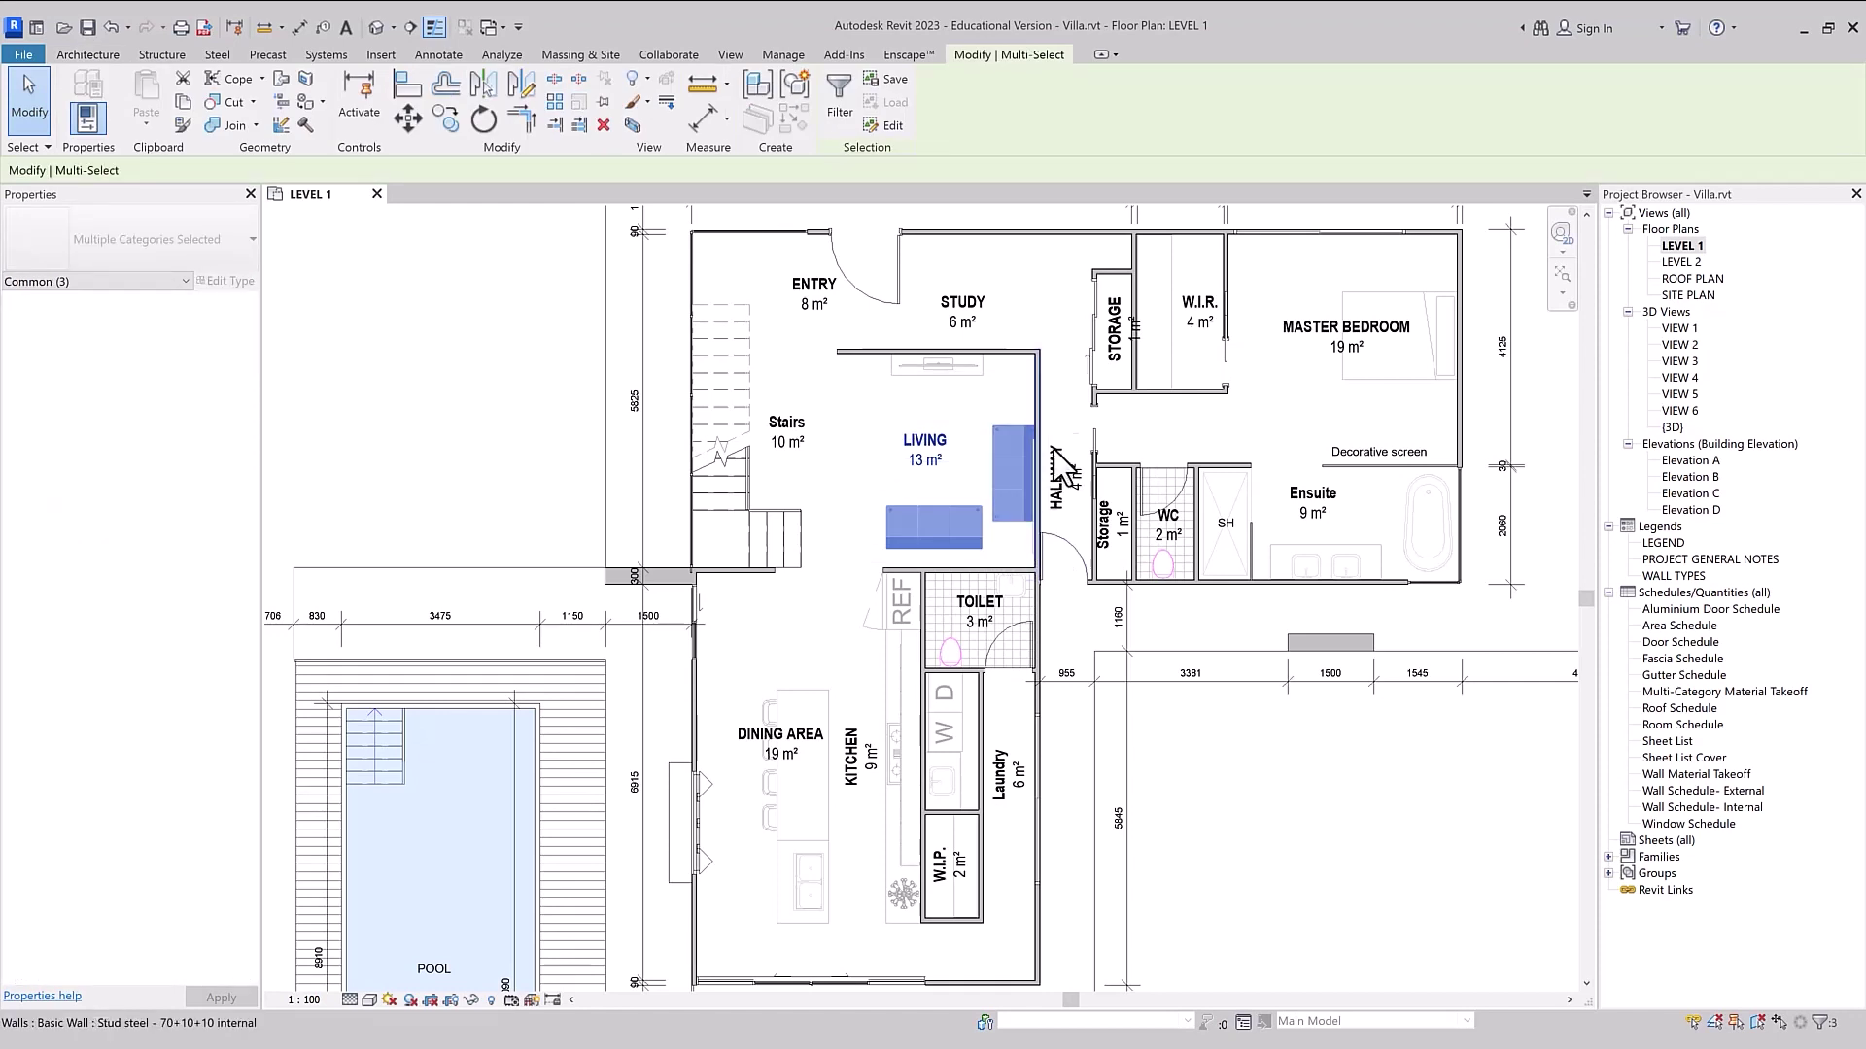
pyautogui.click(1061, 371)
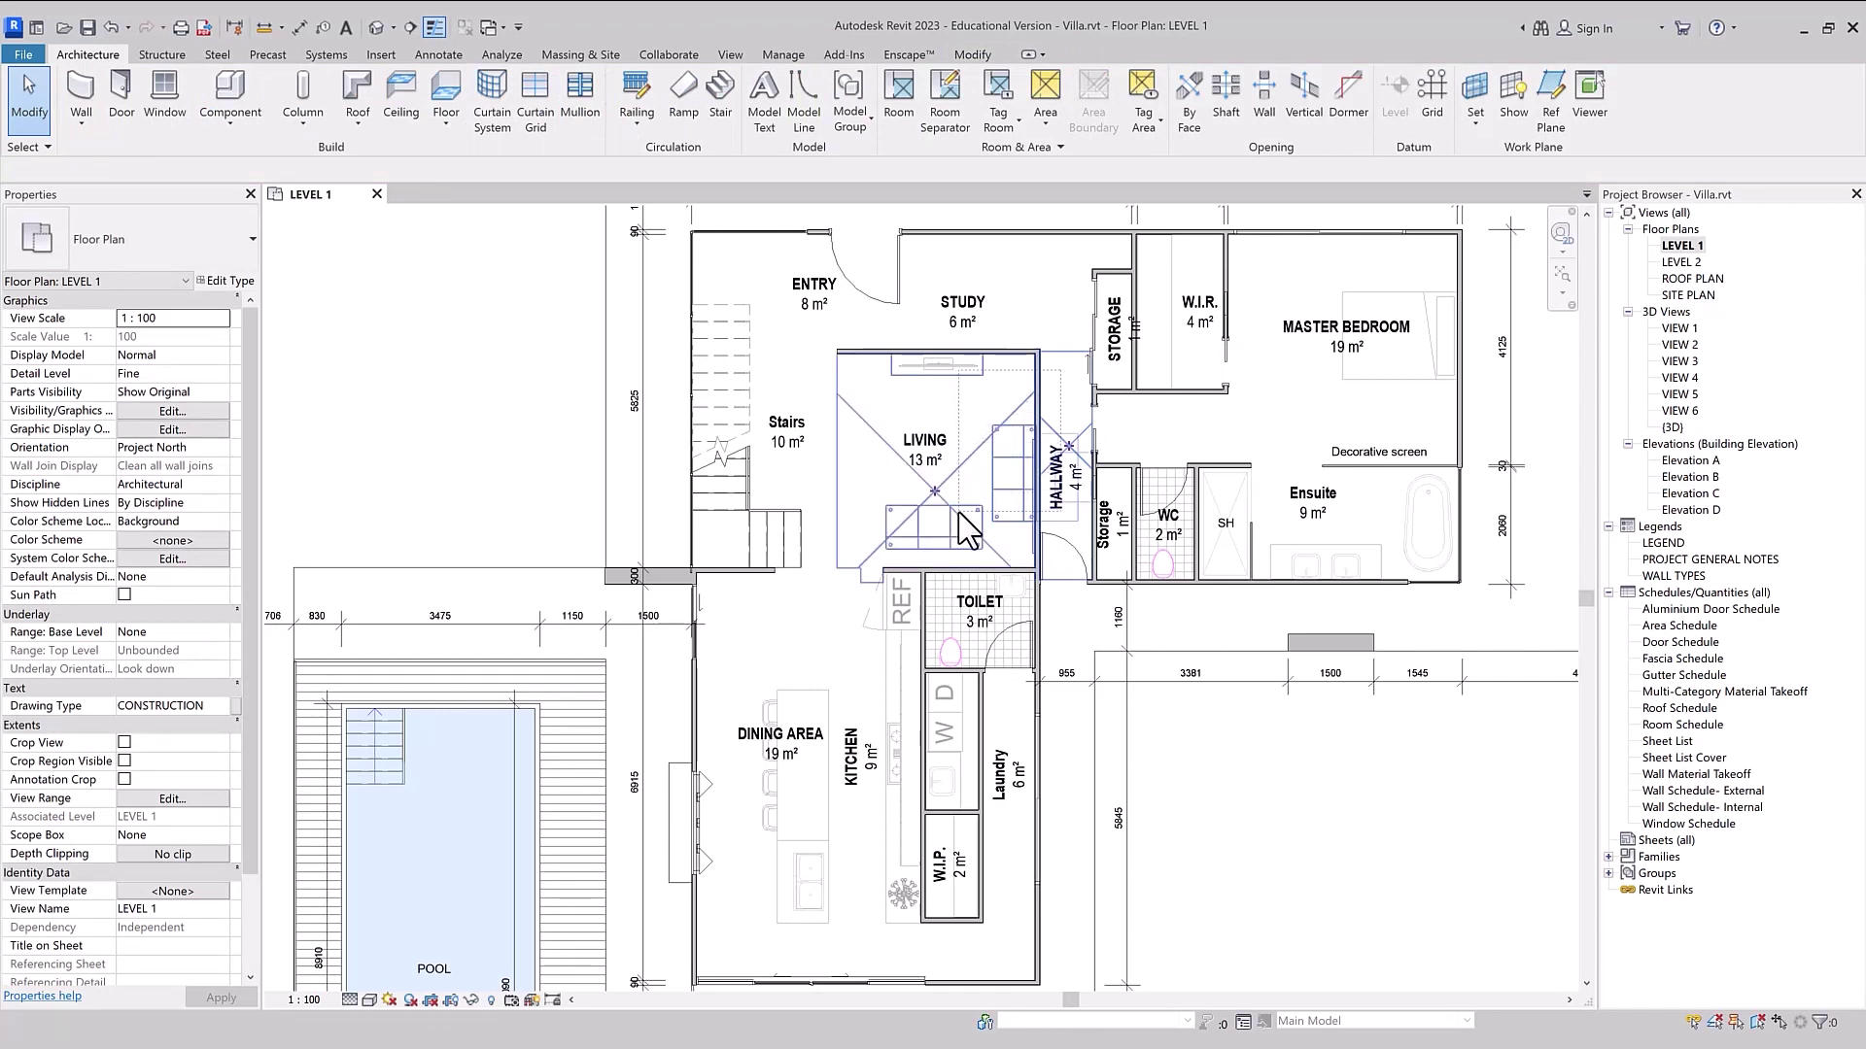
pyautogui.moveTo(960, 513); pyautogui.dragTo(865, 487)
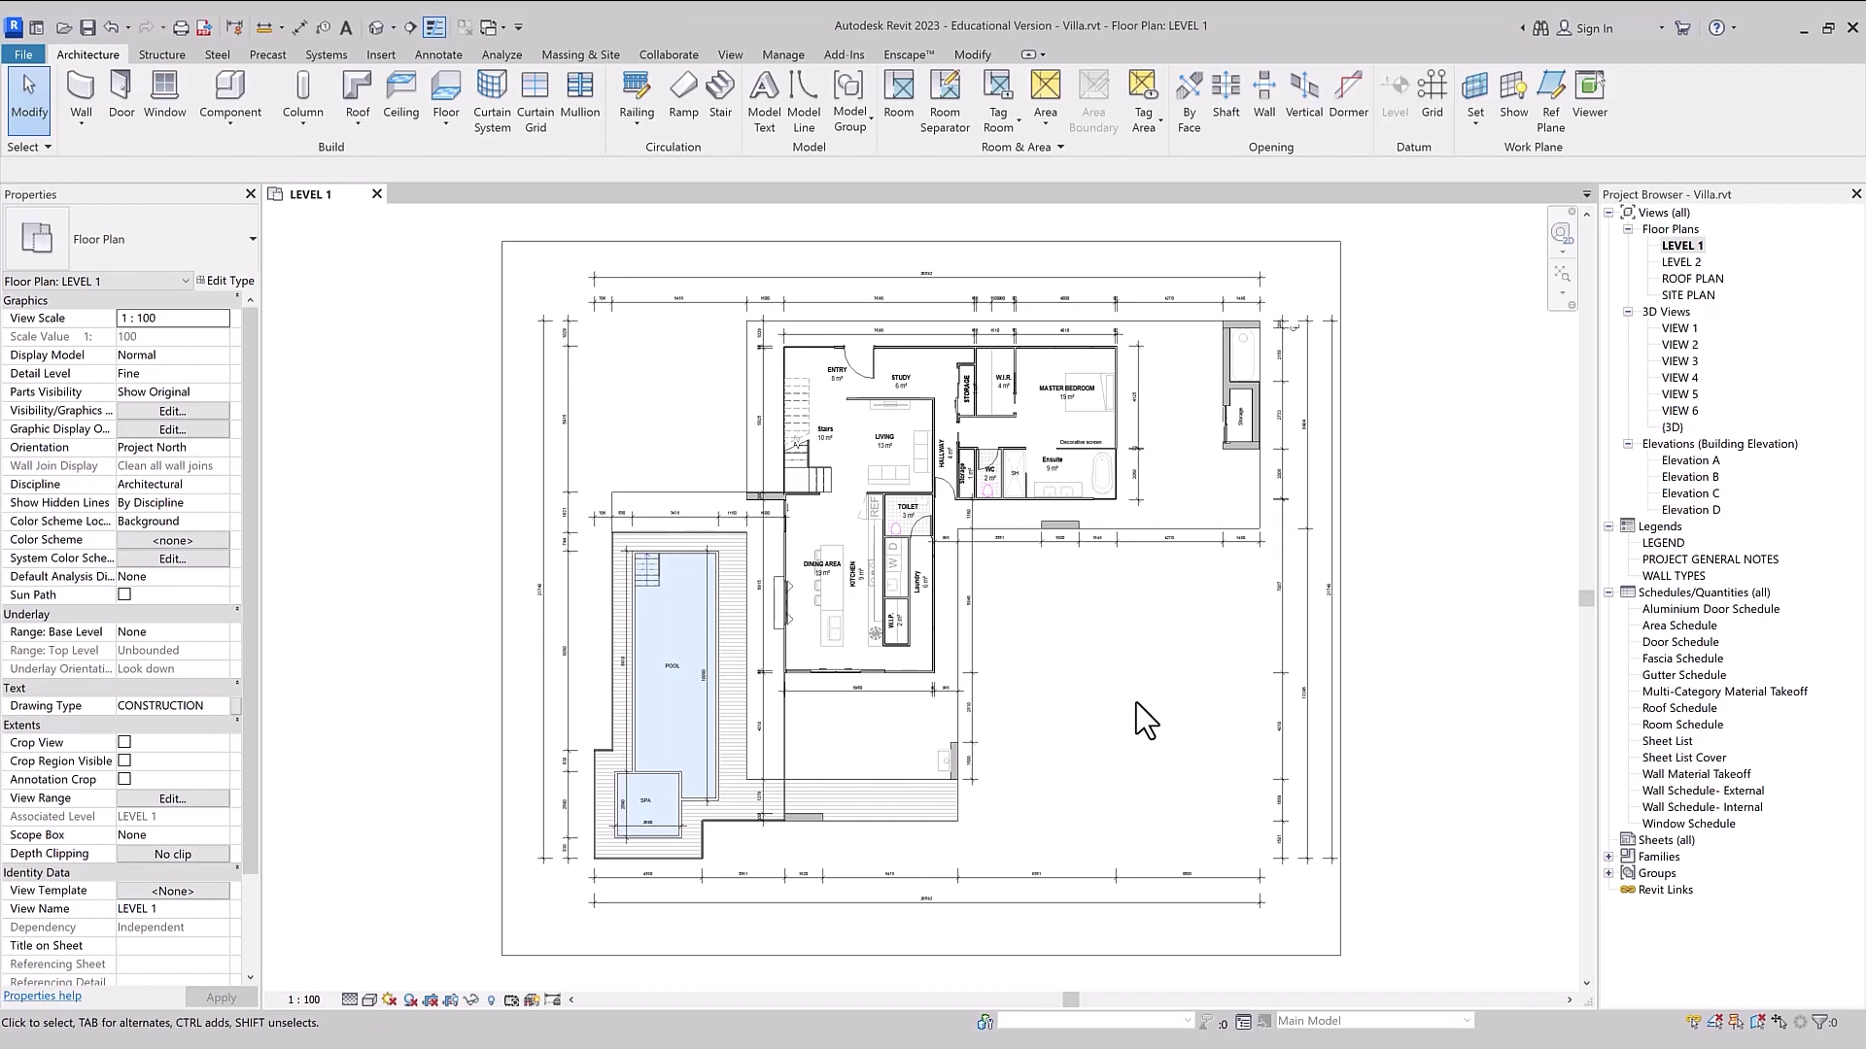
pyautogui.moveTo(1048, 601); pyautogui.dragTo(883, 454)
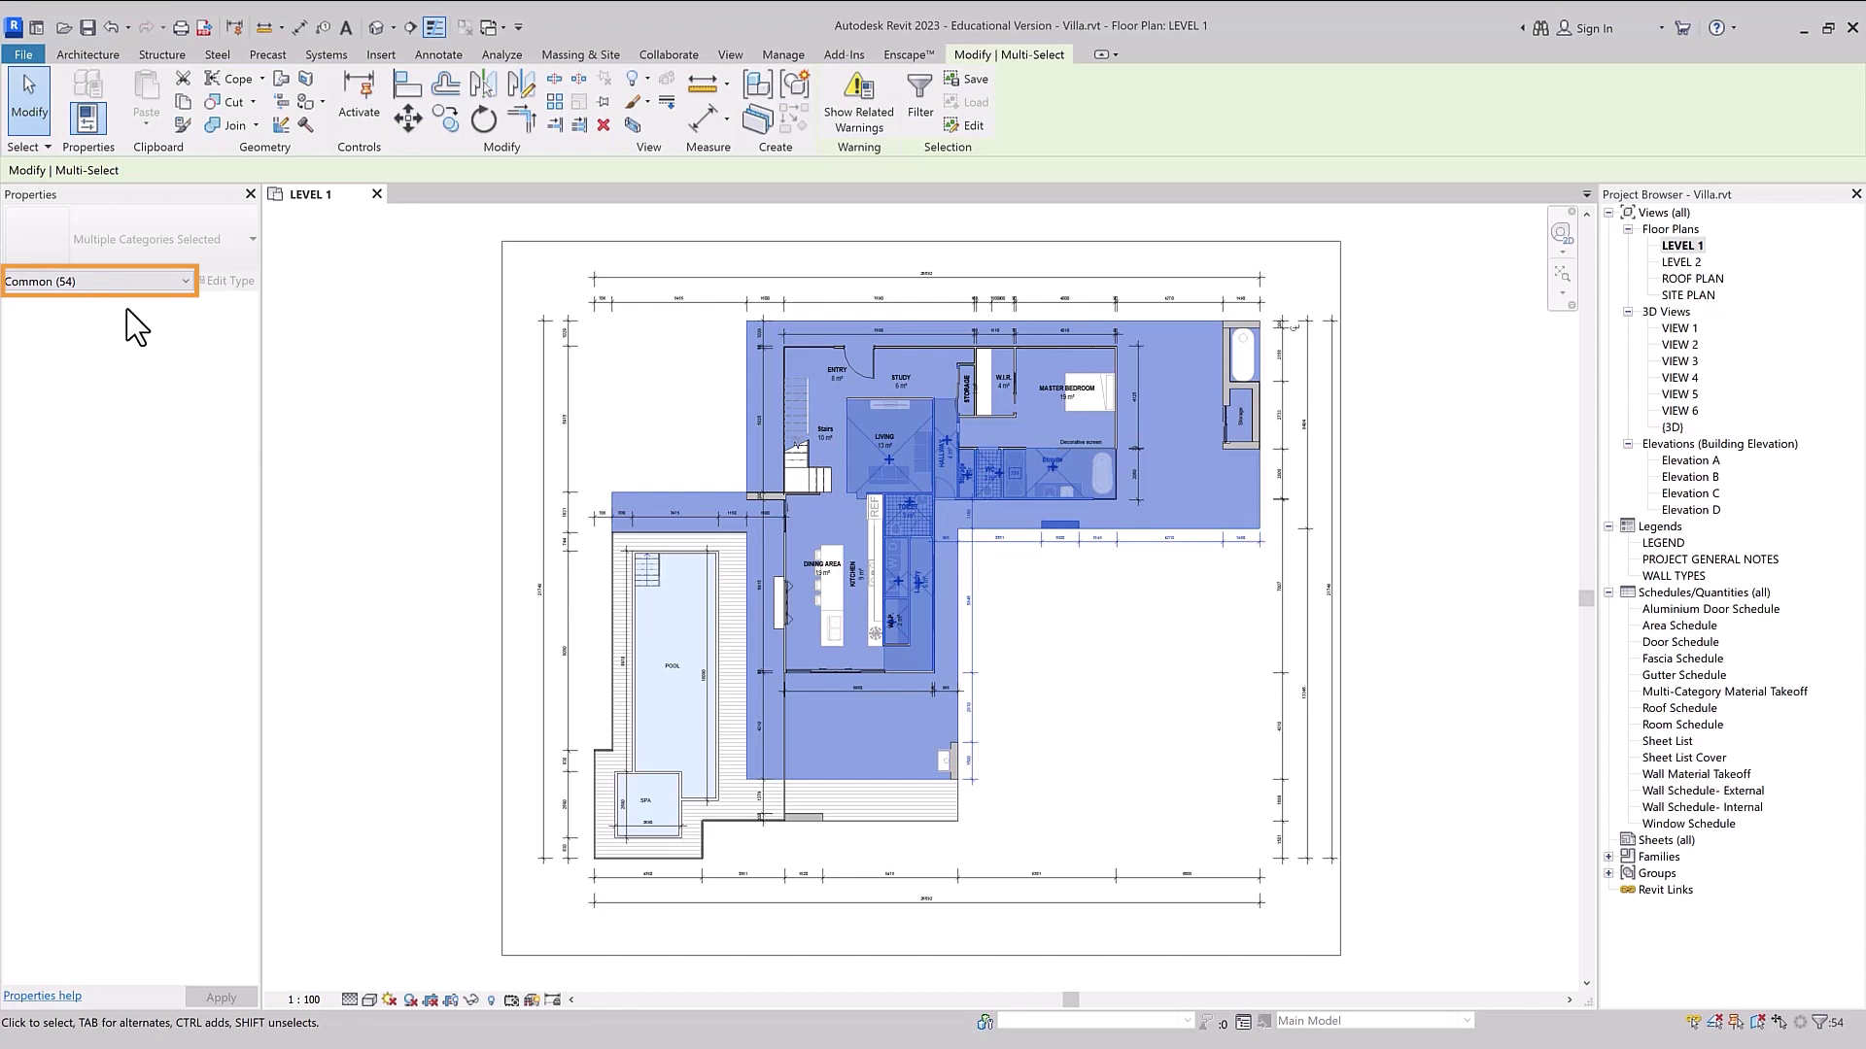
# - Filter the selection to only Doors and Walls (17 elements), then clear it
pyautogui.click(919, 97)
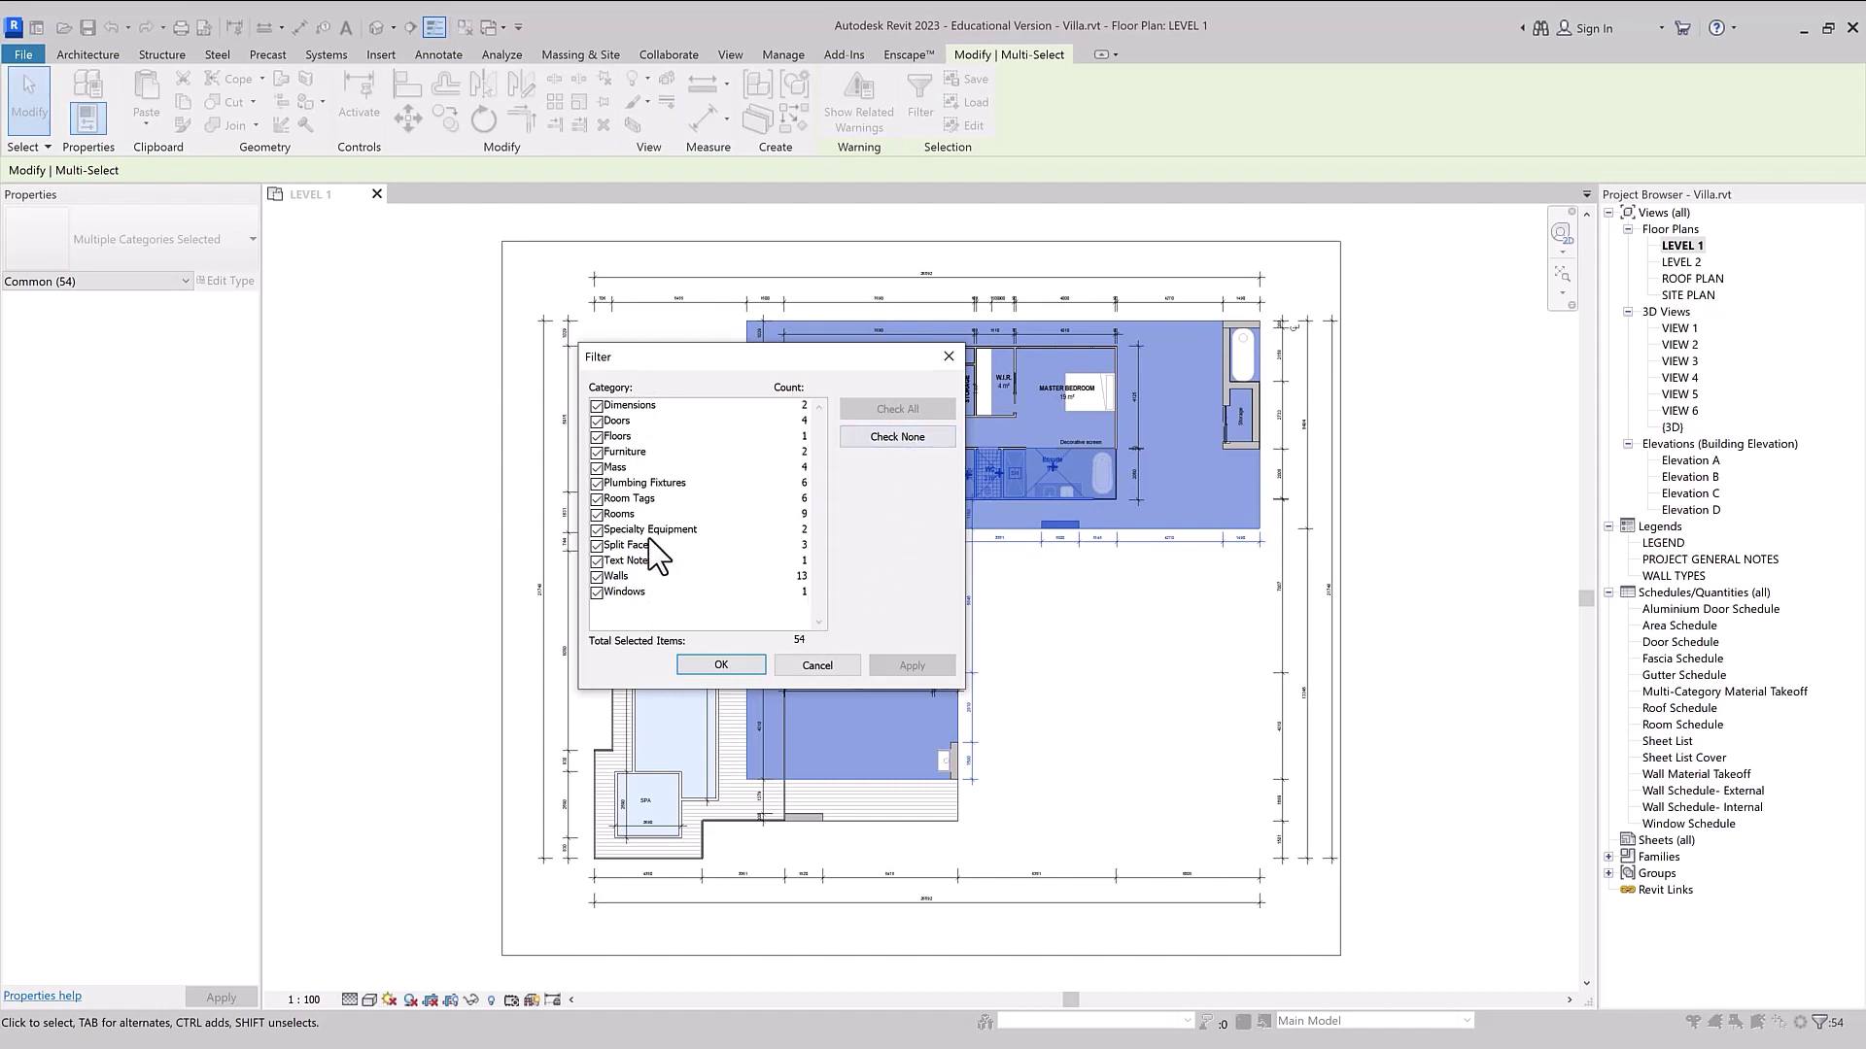
pyautogui.click(596, 592)
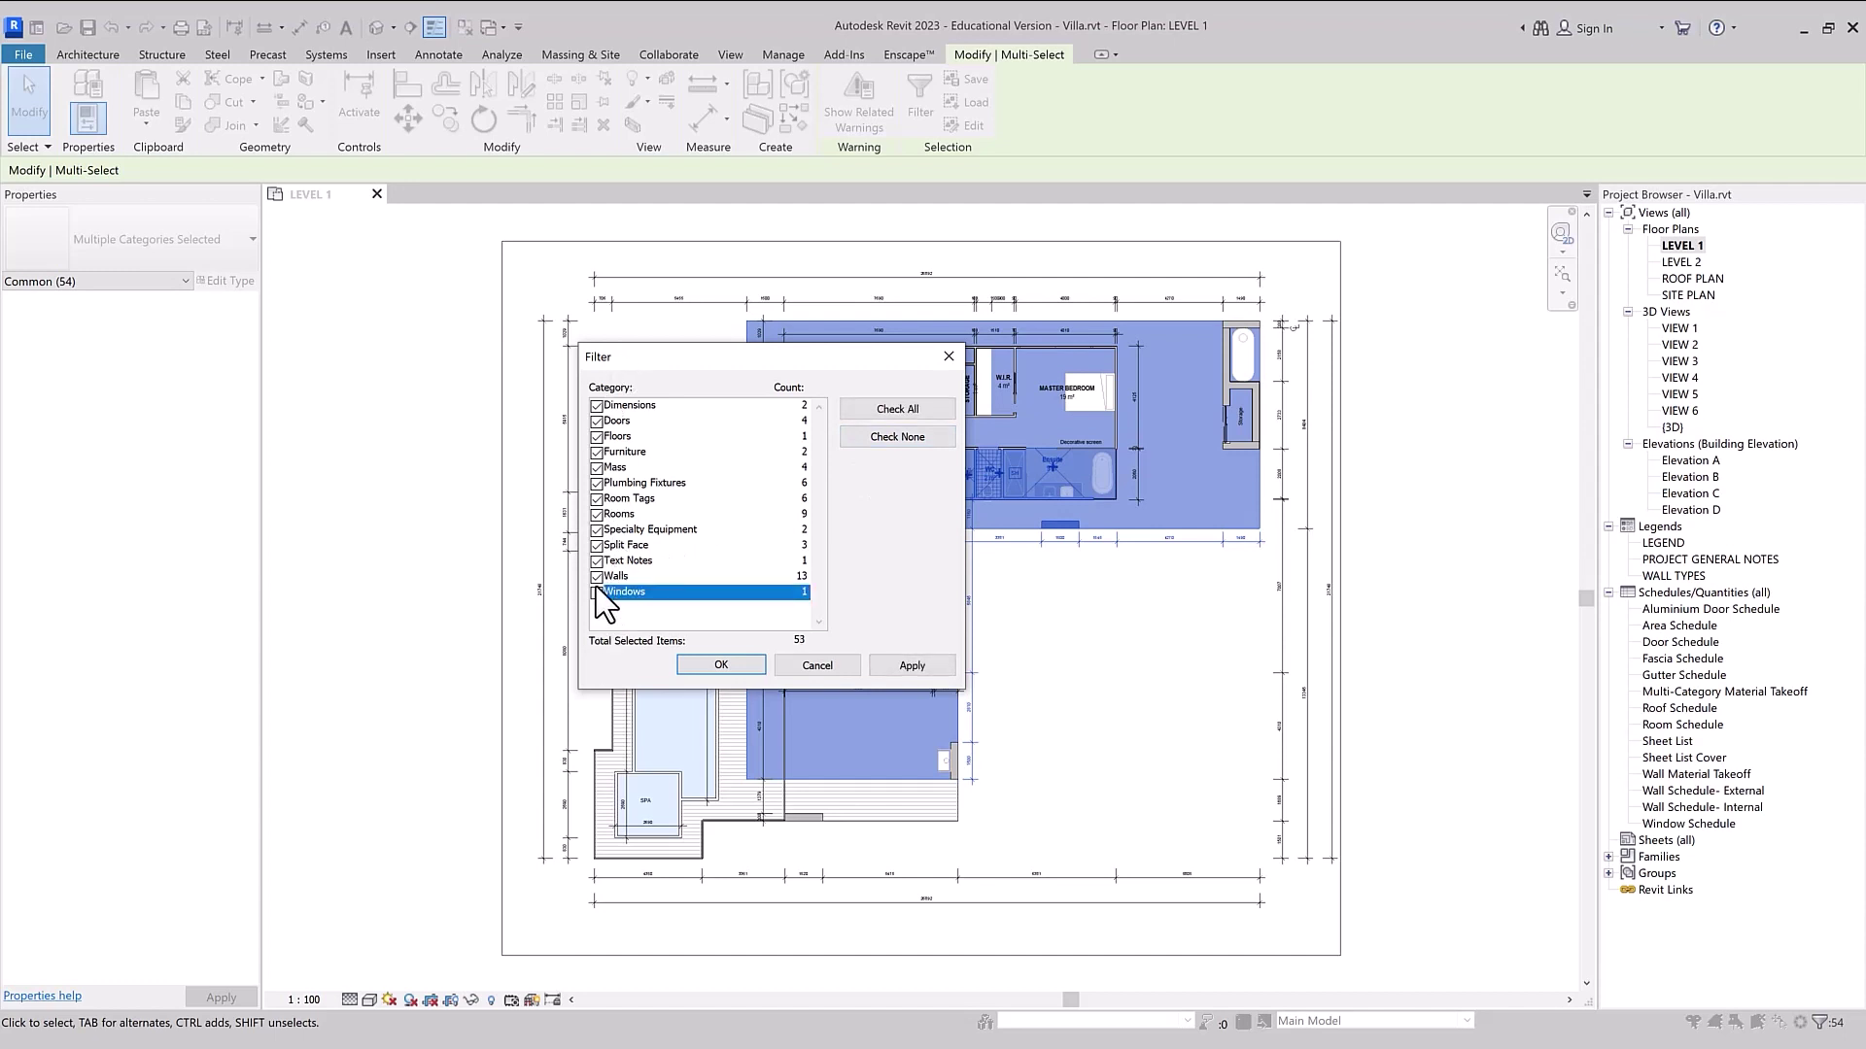
pyautogui.click(901, 440)
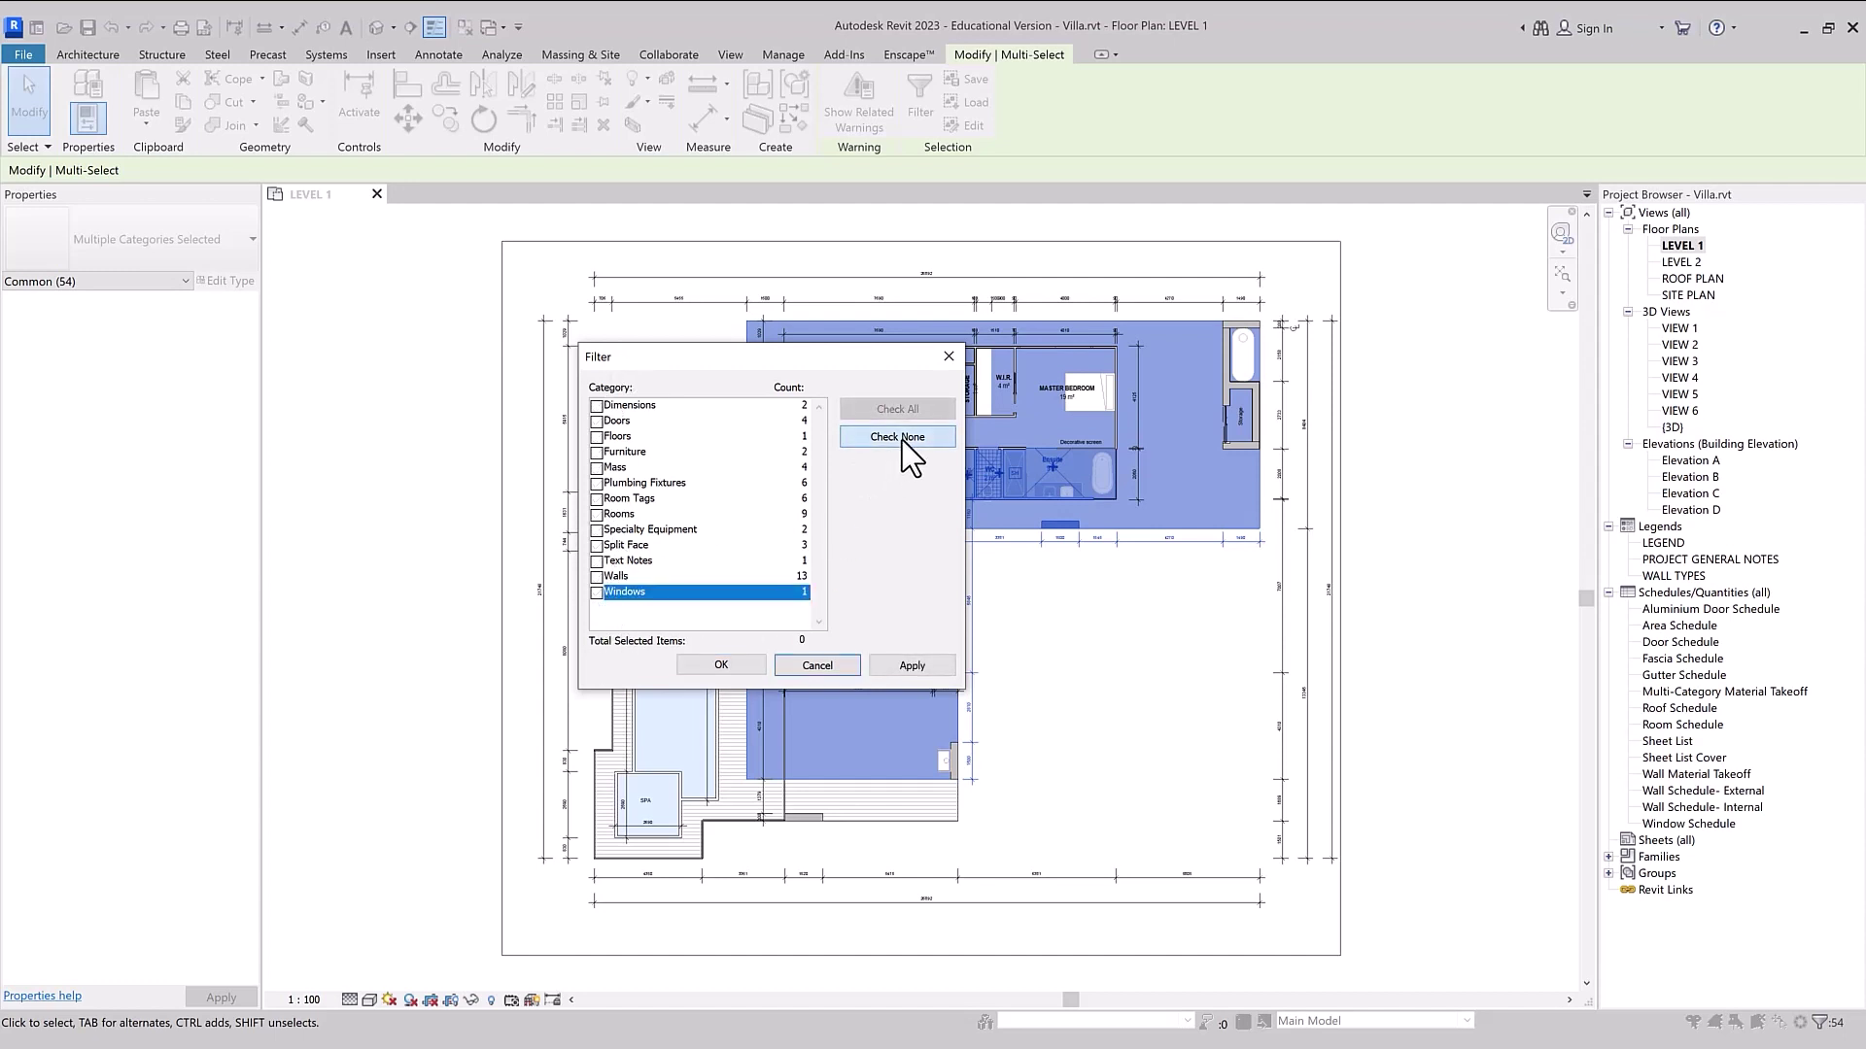
pyautogui.click(598, 420)
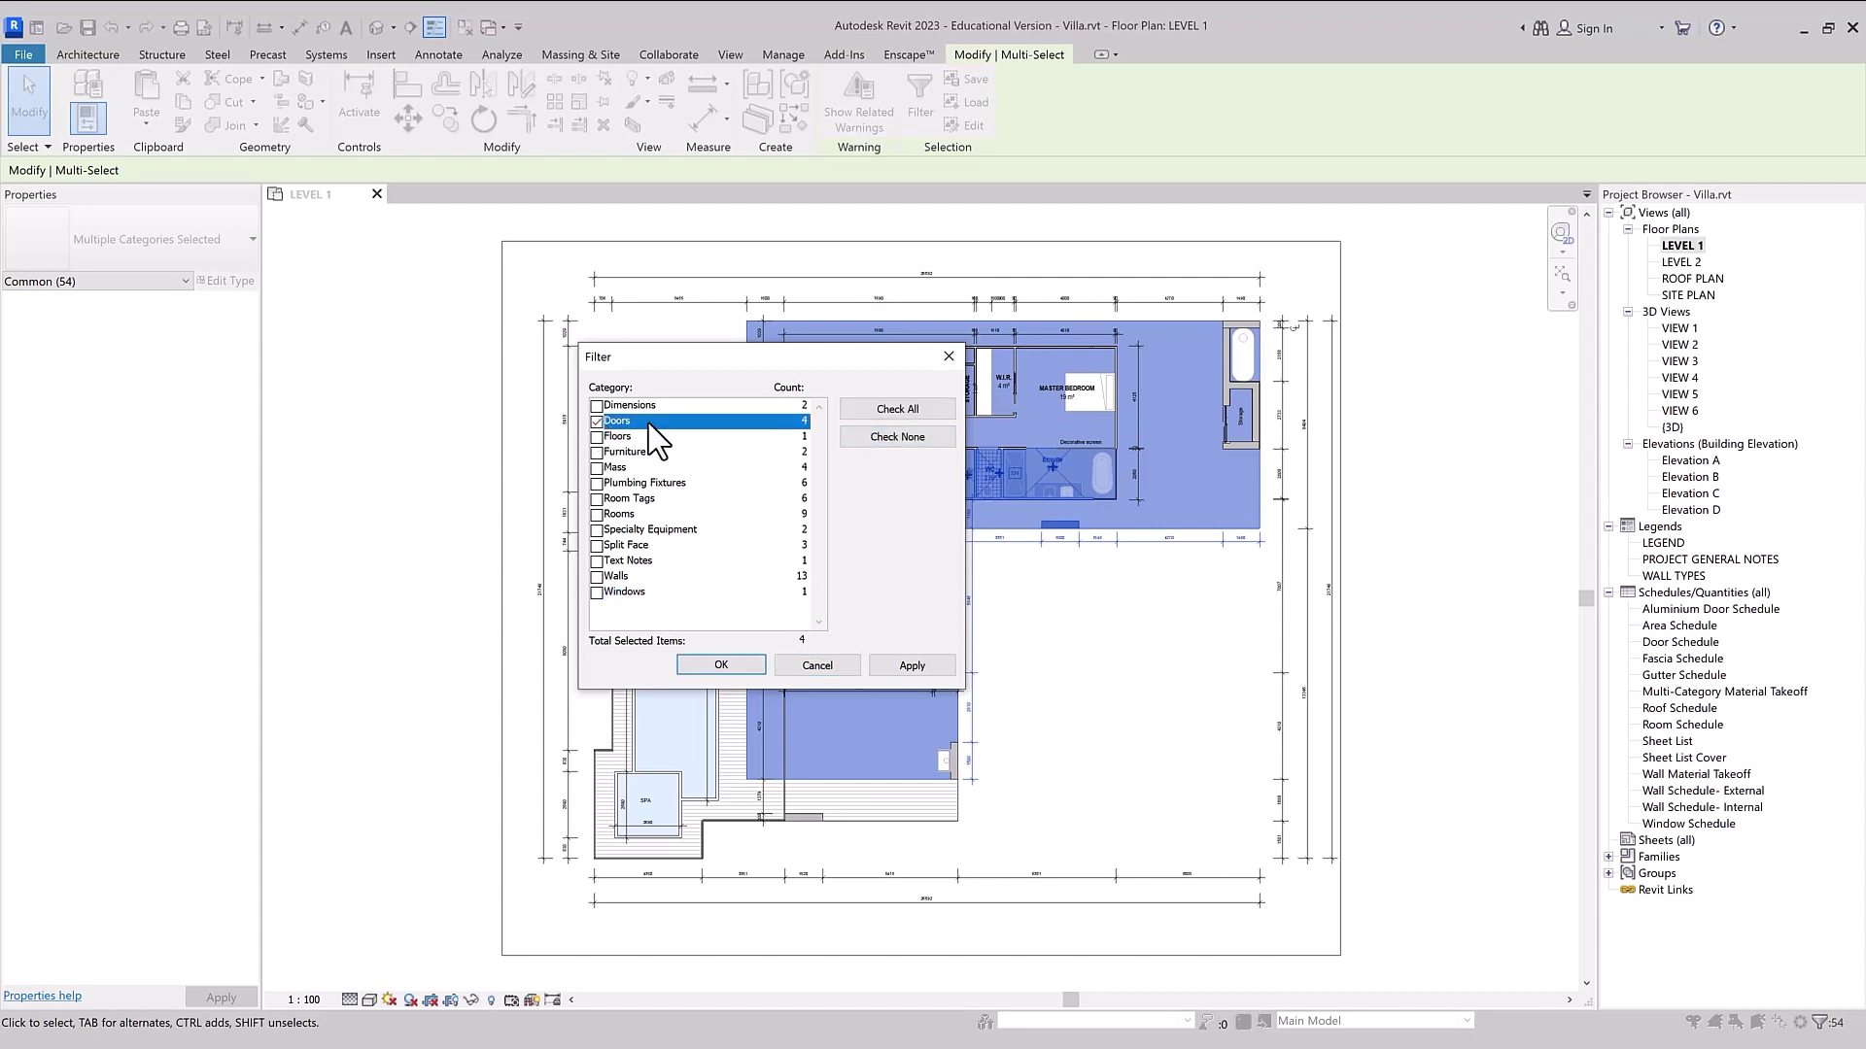
pyautogui.click(597, 577)
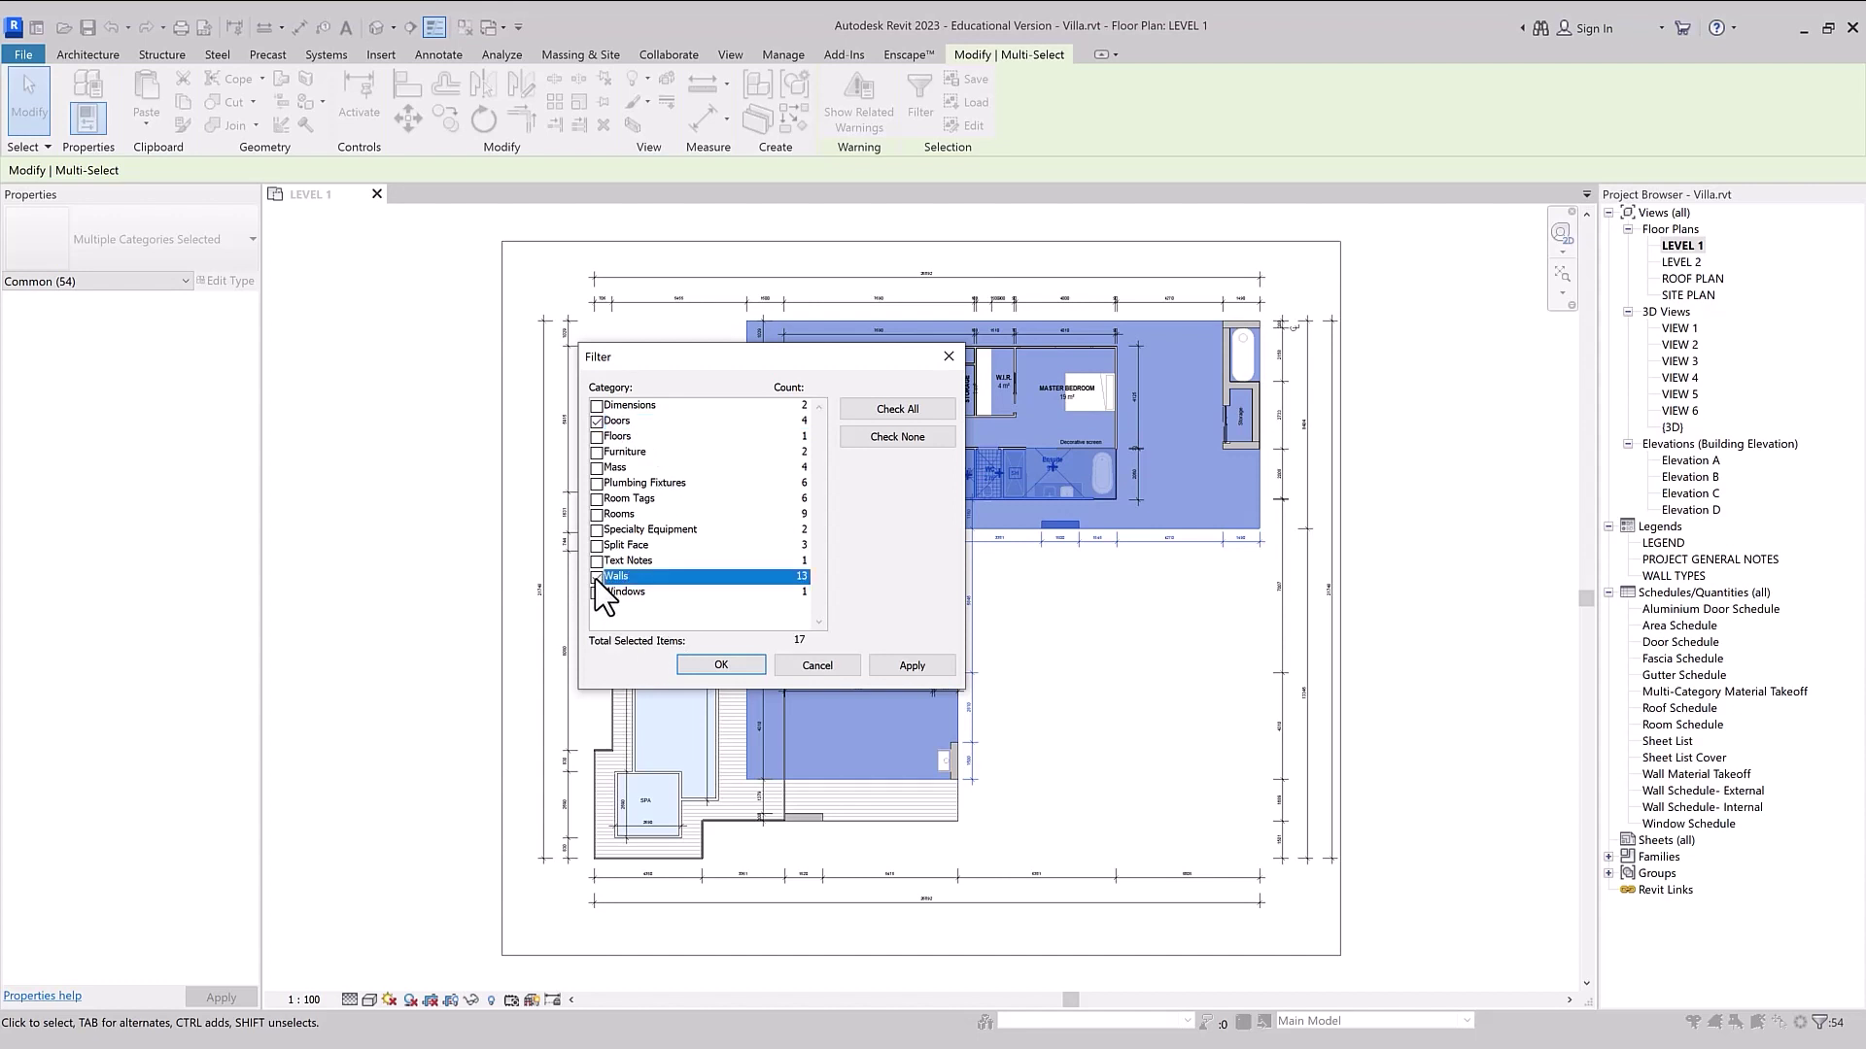
pyautogui.click(723, 665)
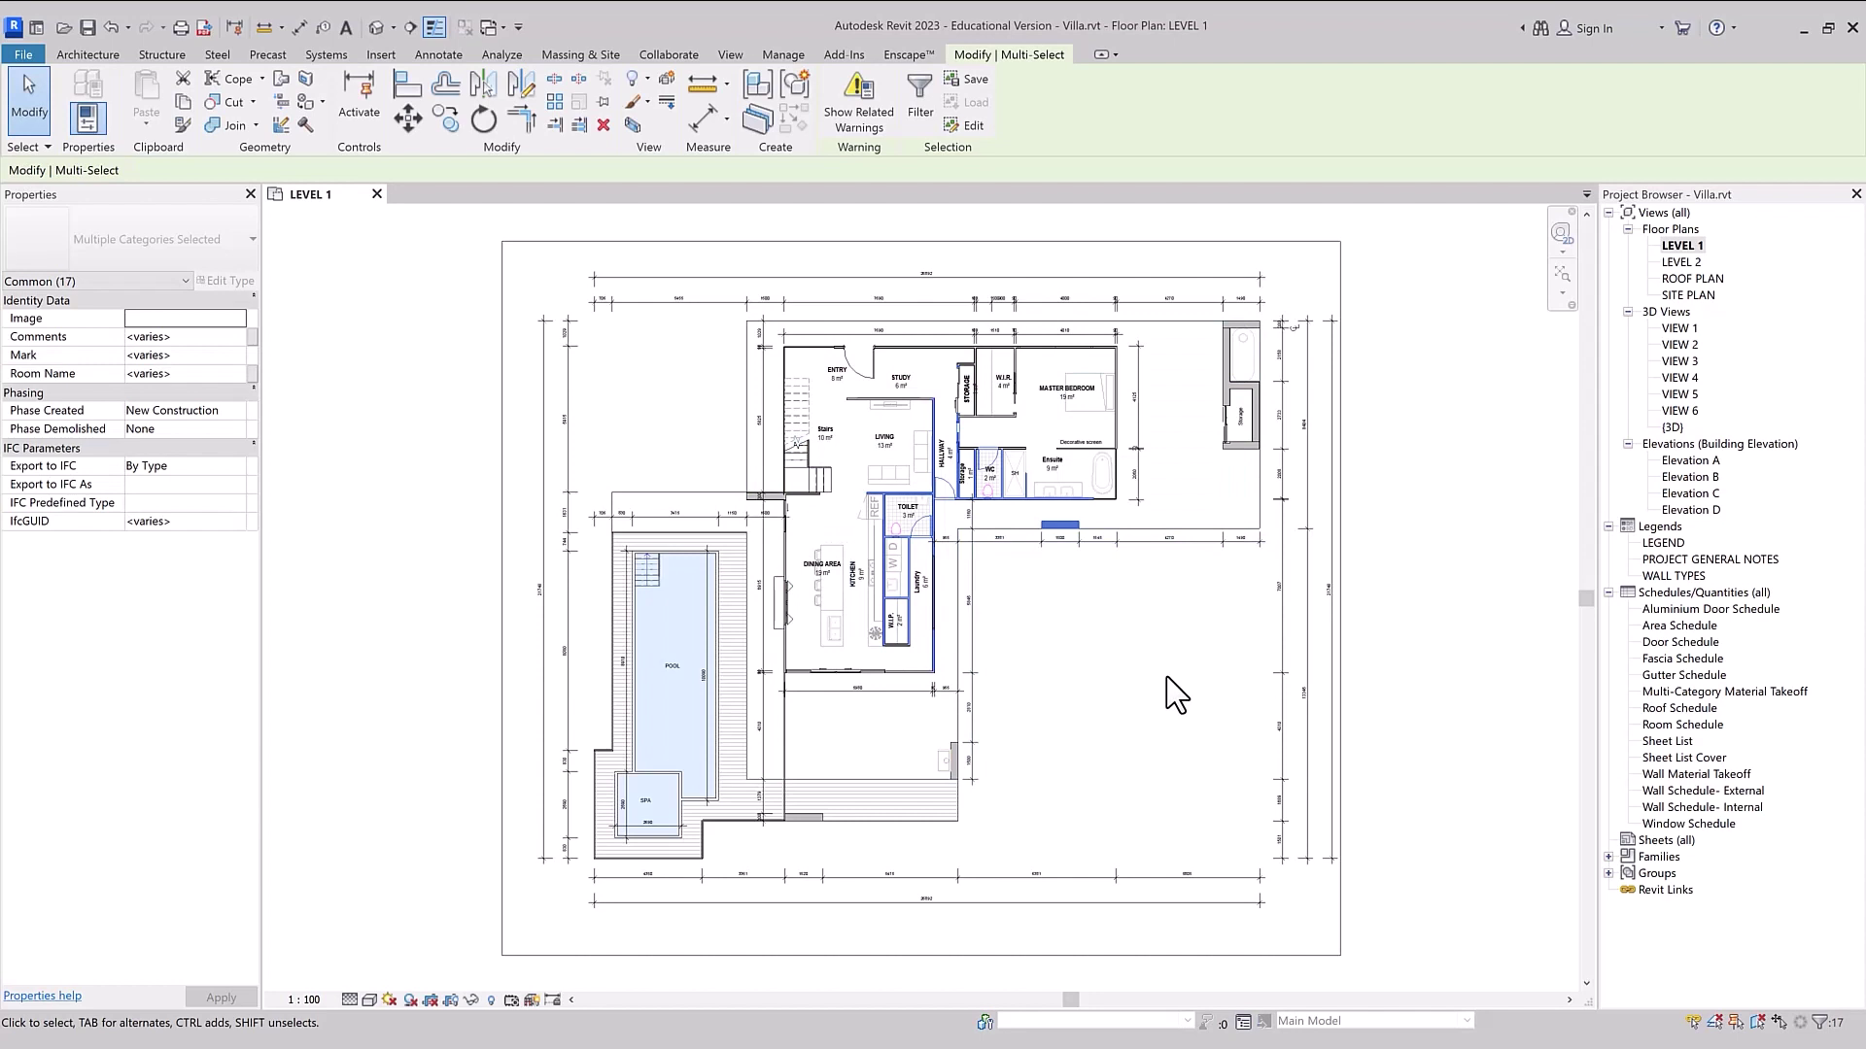
pyautogui.press('Escape')
# - Select all plan elements and filter them to Doors, Rooms, Text Notes and Walls (36 elements)
pyautogui.hotkey('ctrl', 'Left')
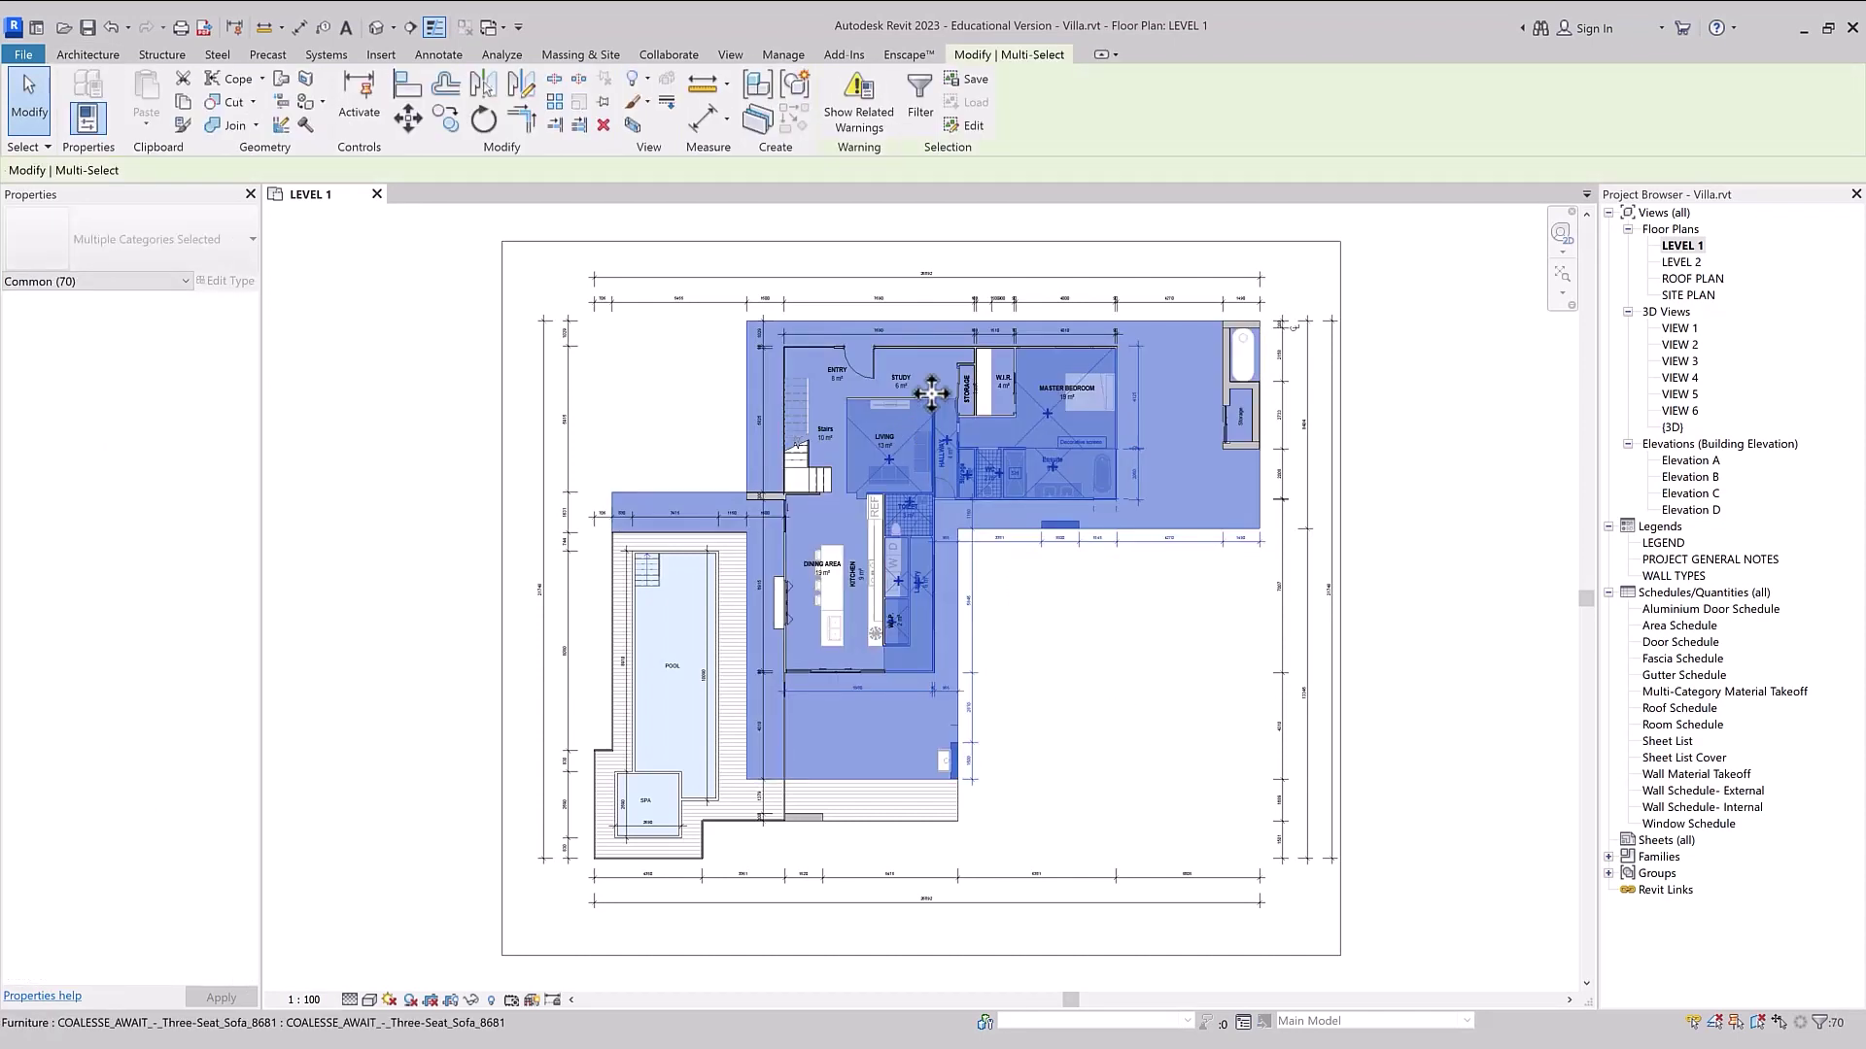
pyautogui.click(919, 95)
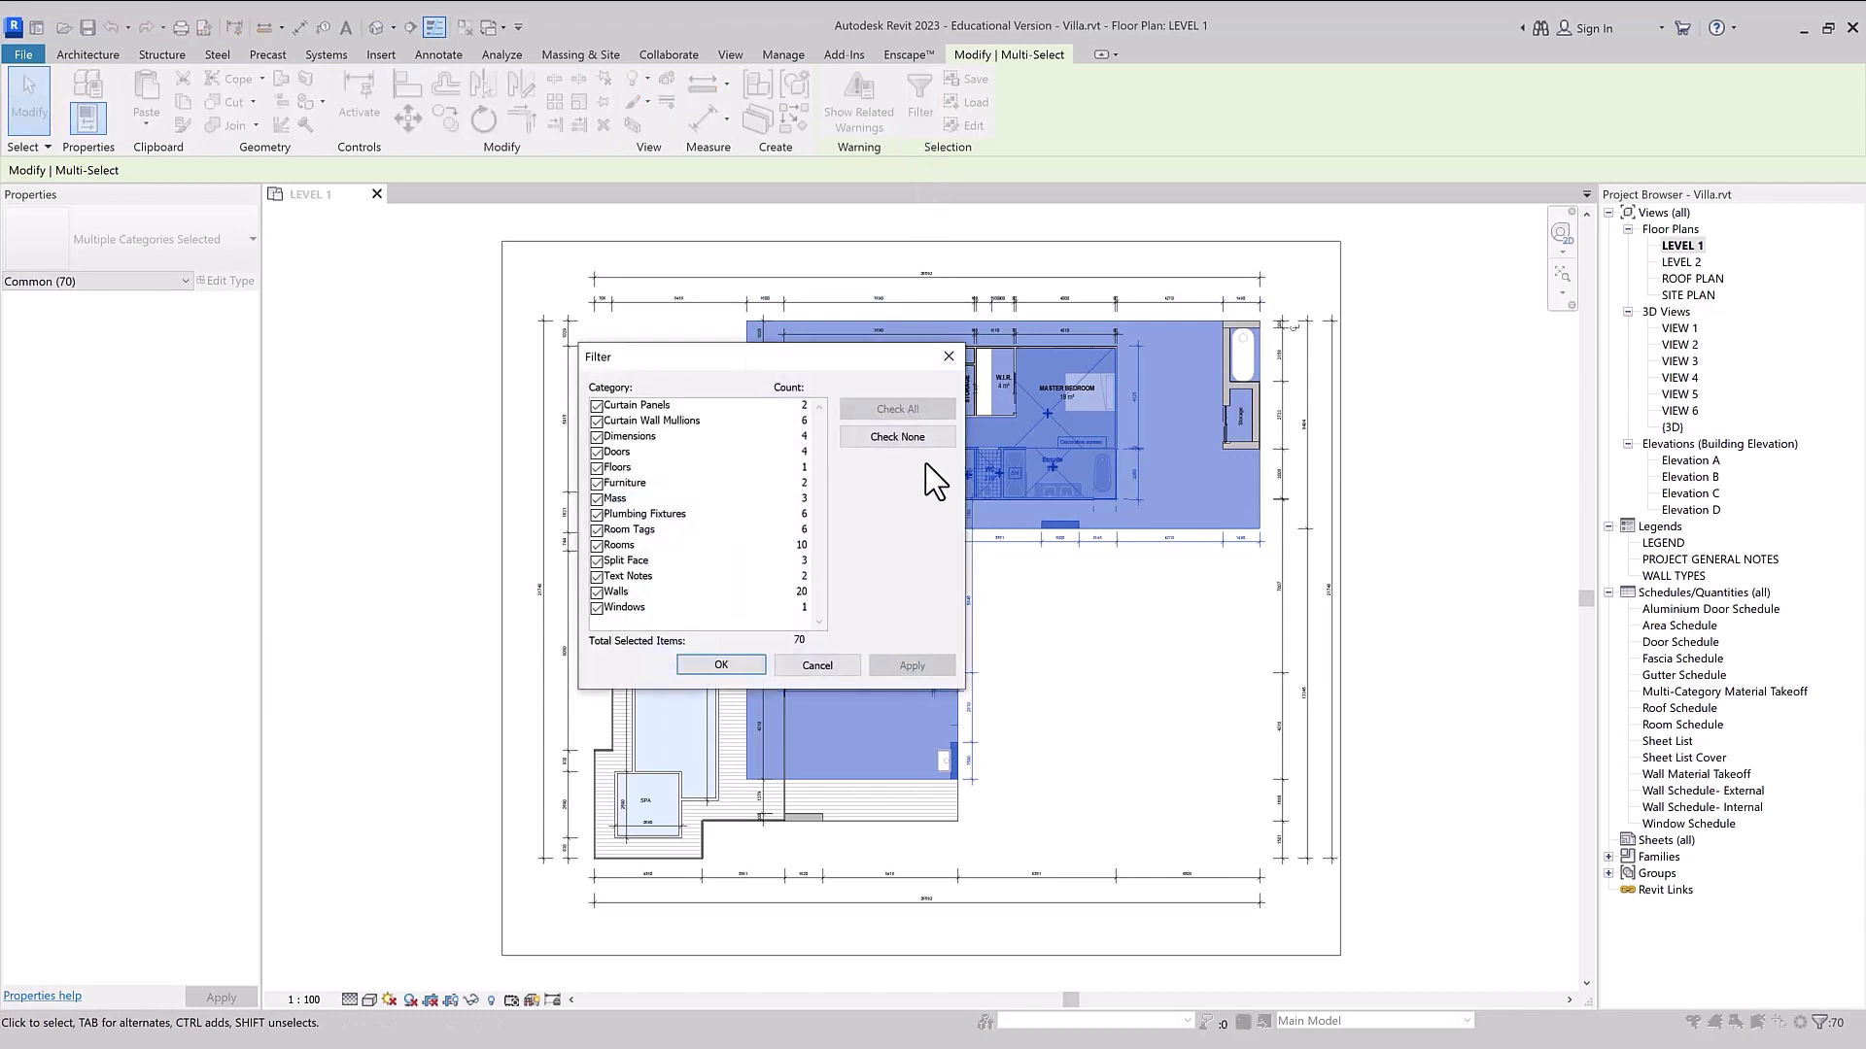
pyautogui.click(911, 439)
pyautogui.moveTo(797, 357); pyautogui.dragTo(498, 344)
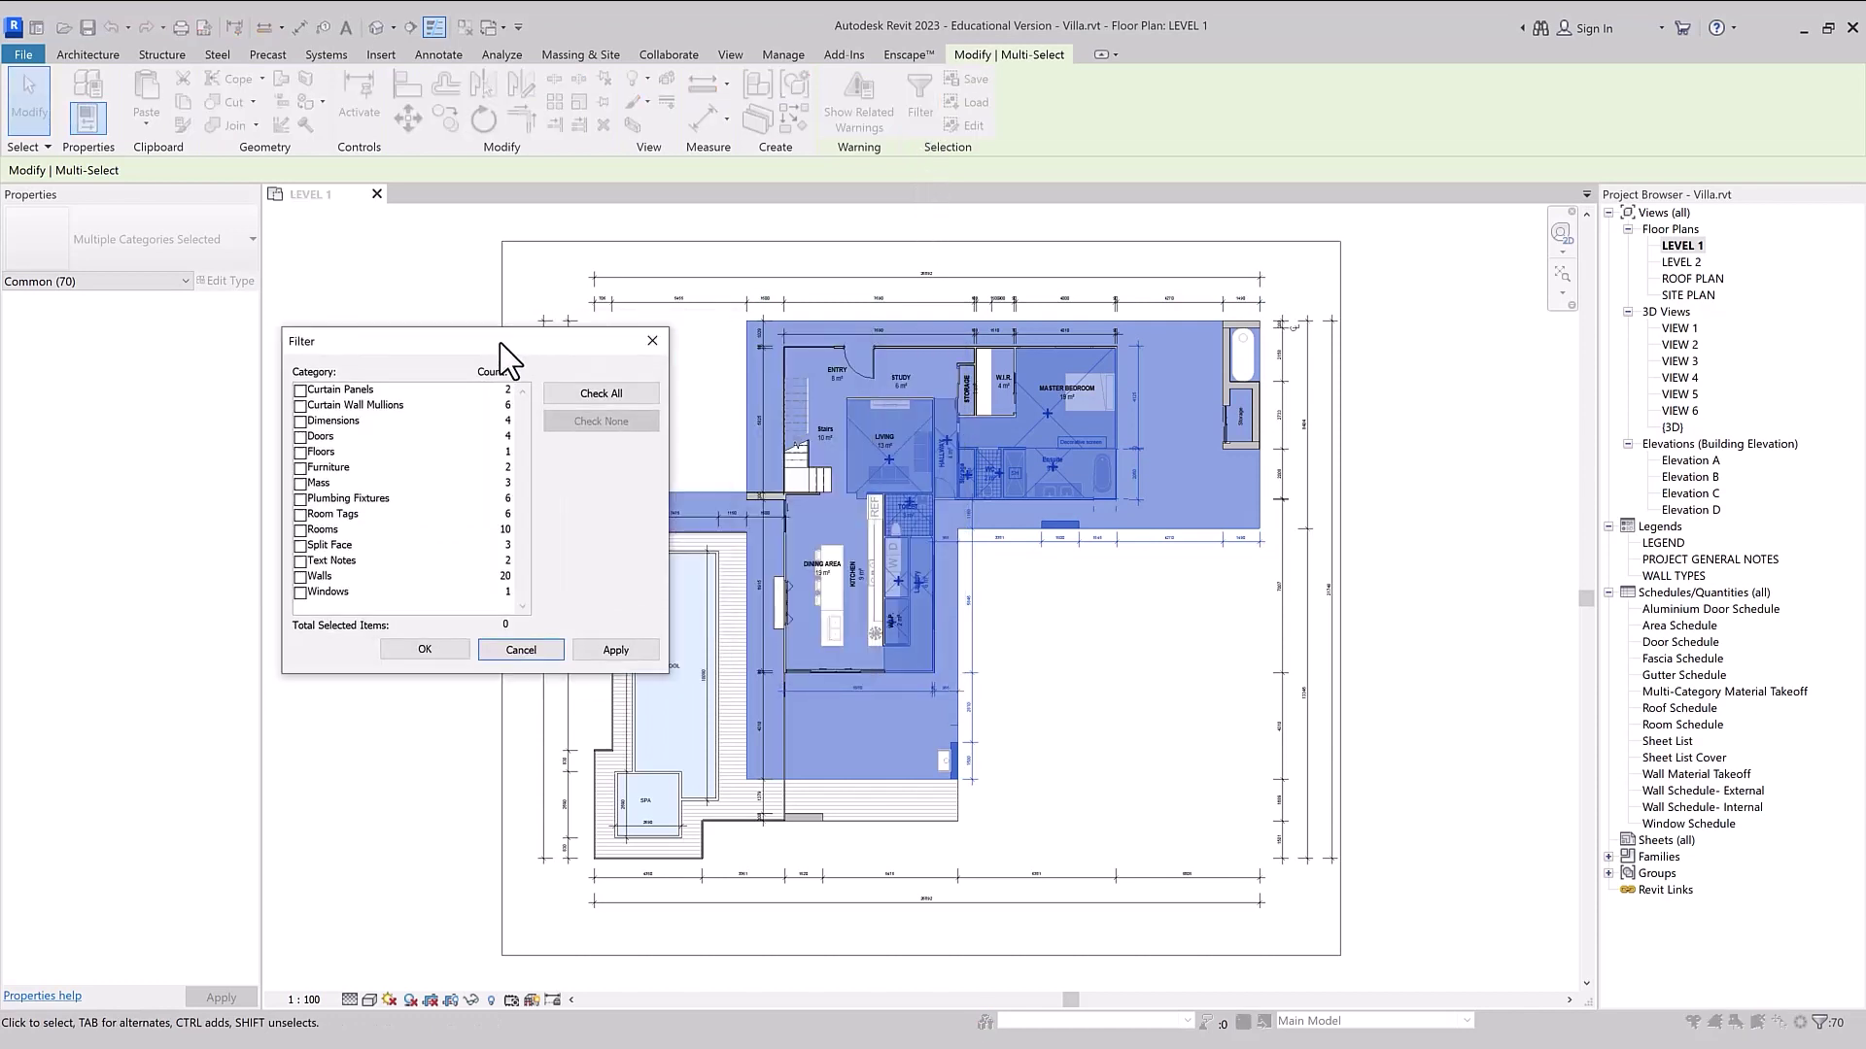
pyautogui.click(294, 439)
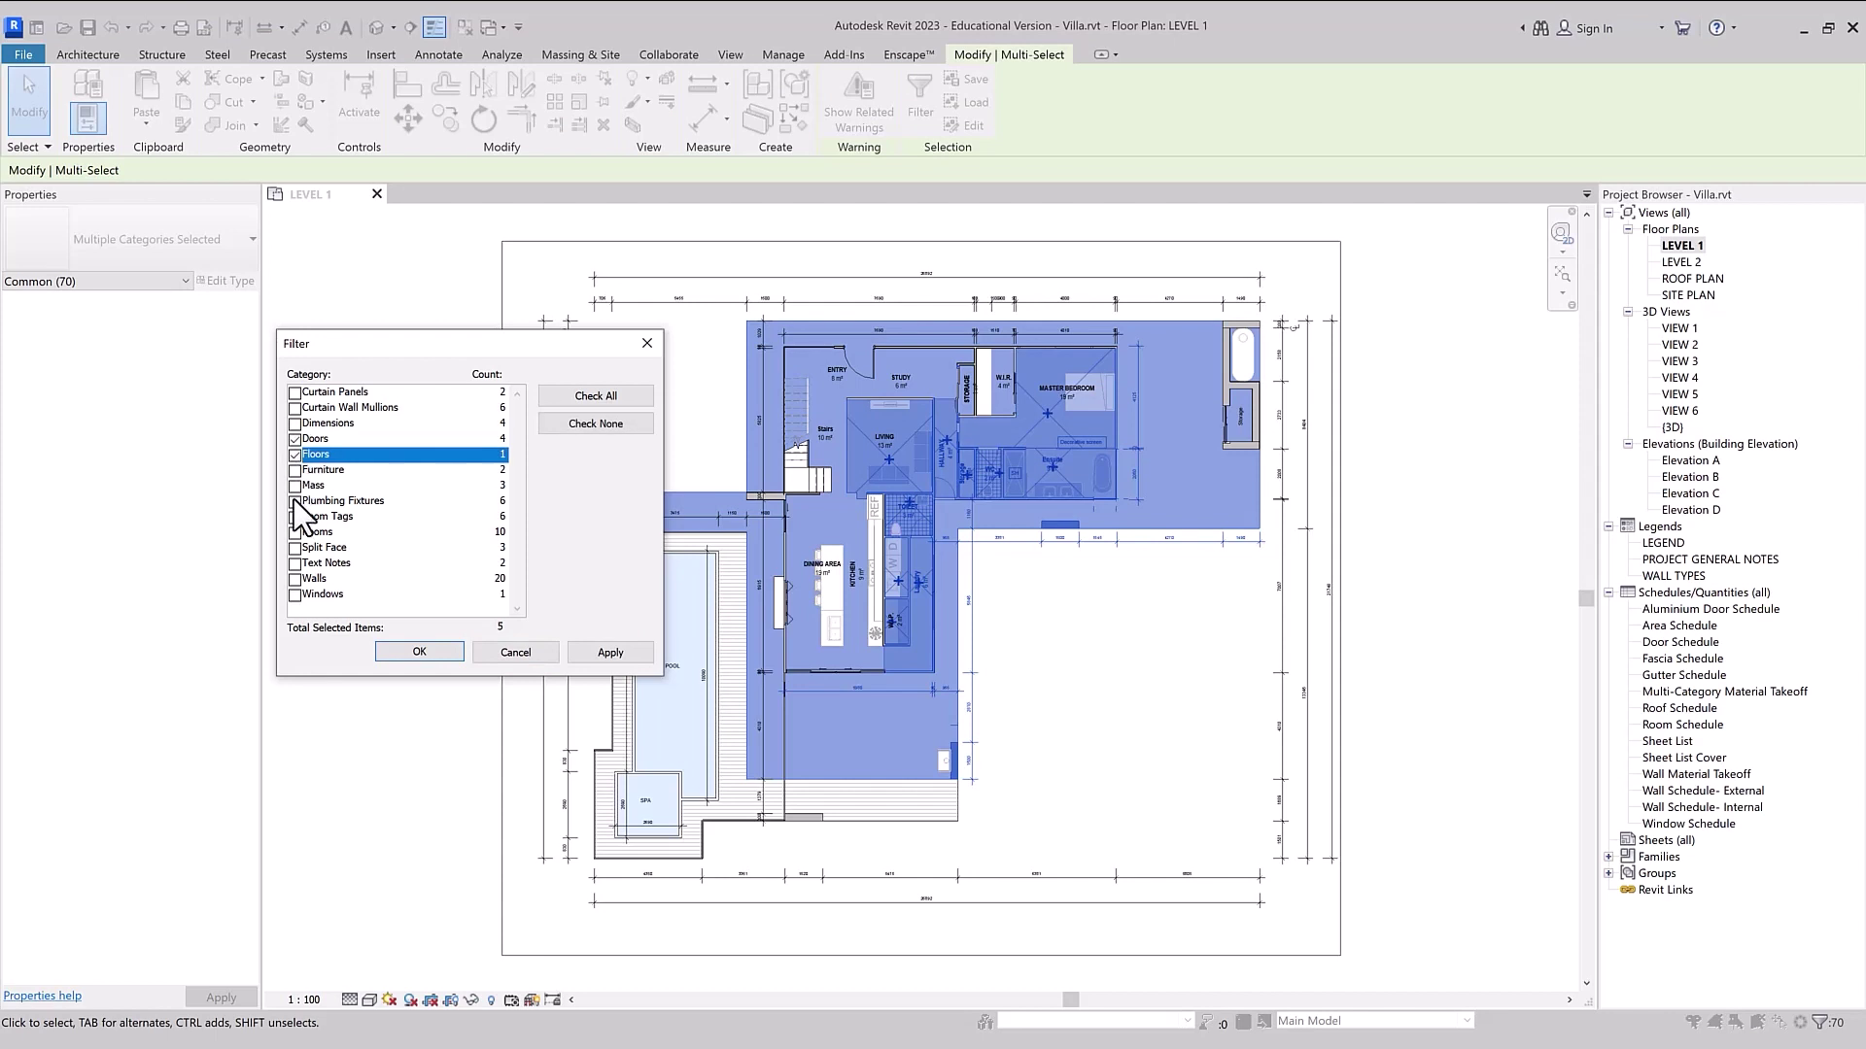
pyautogui.click(294, 532)
pyautogui.moveTo(294, 562); pyautogui.dragTo(291, 583)
pyautogui.click(295, 581)
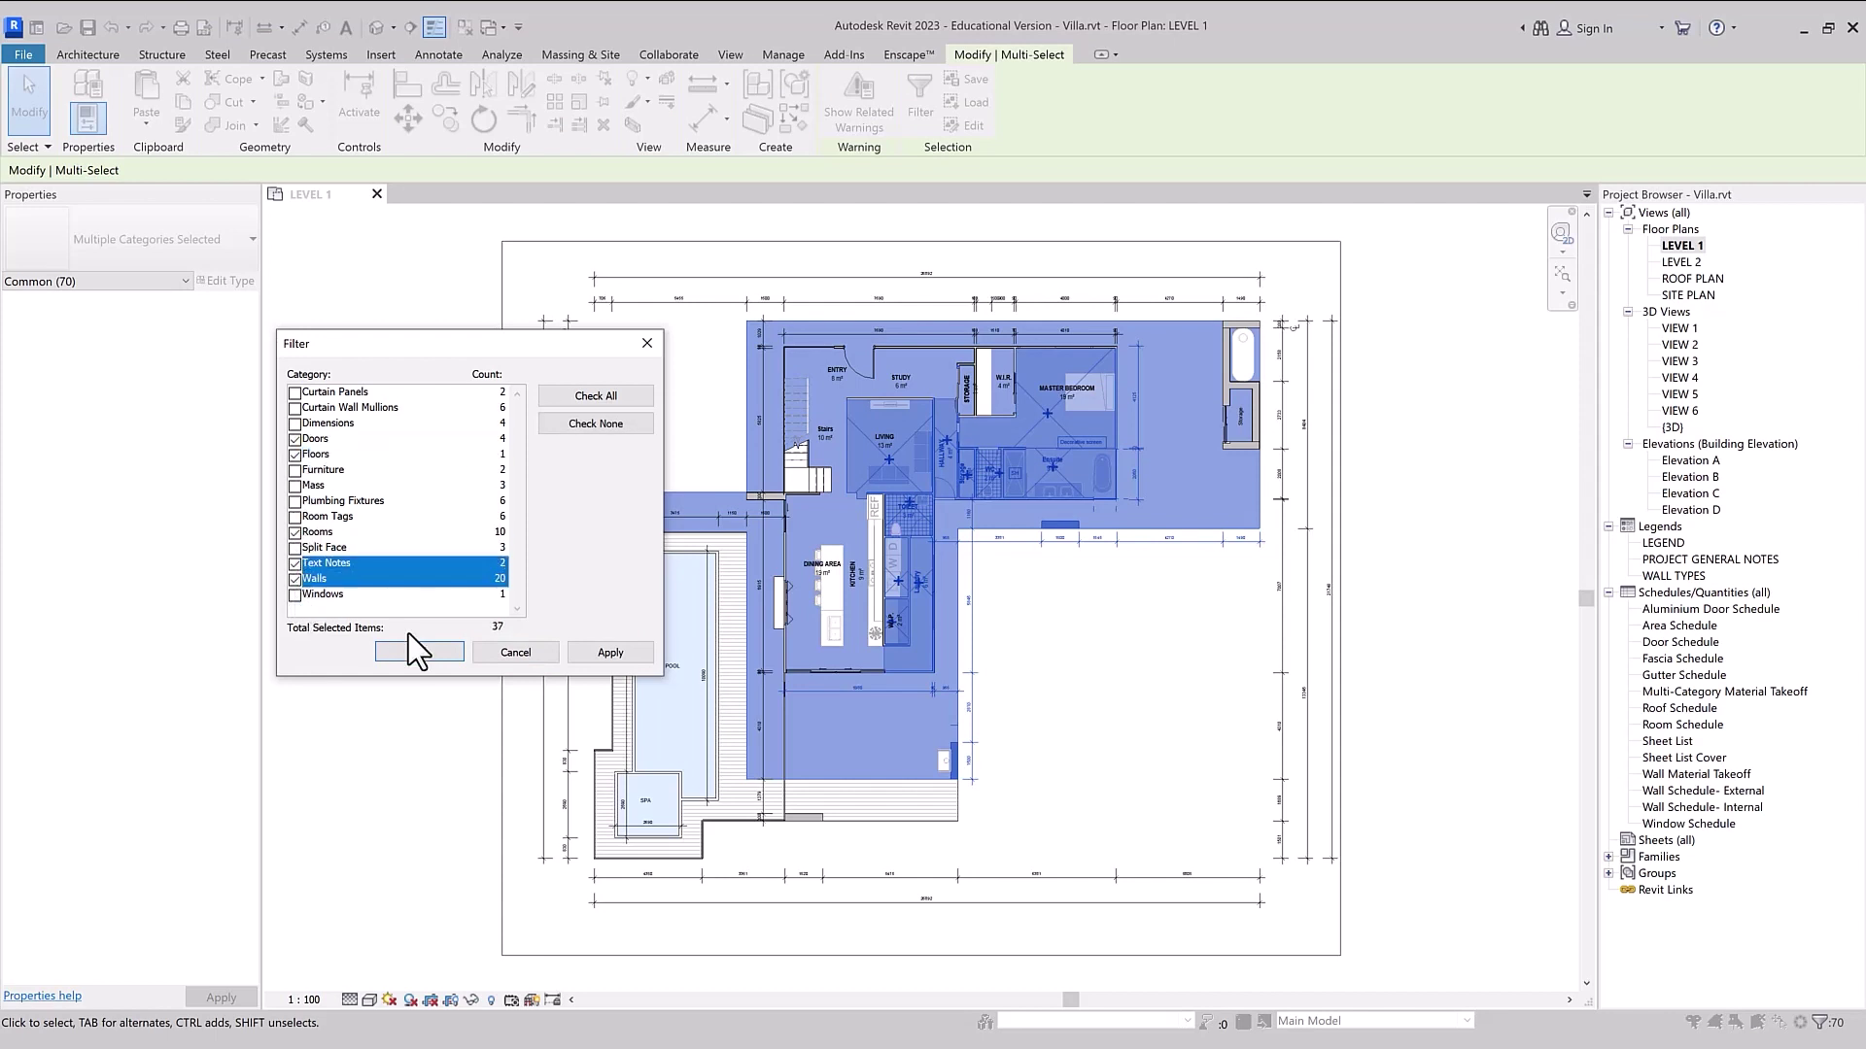
pyautogui.click(605, 653)
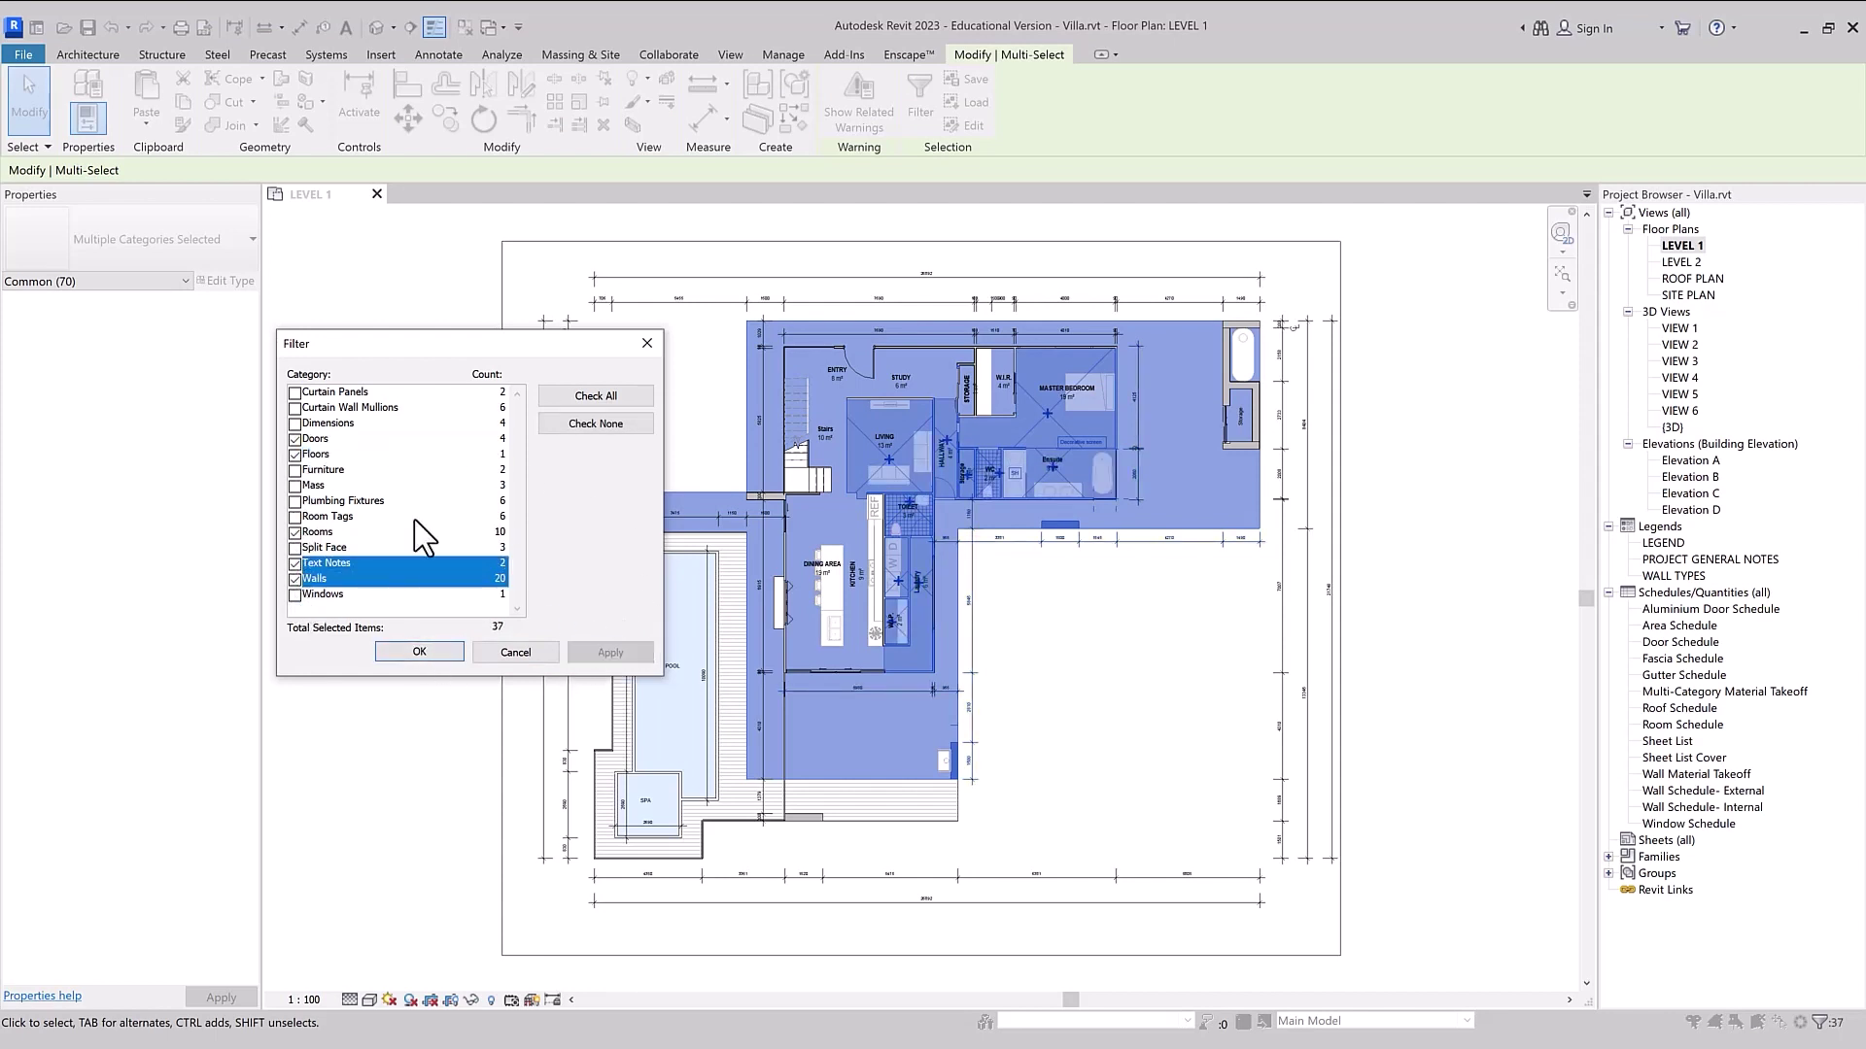
pyautogui.click(294, 454)
pyautogui.click(610, 653)
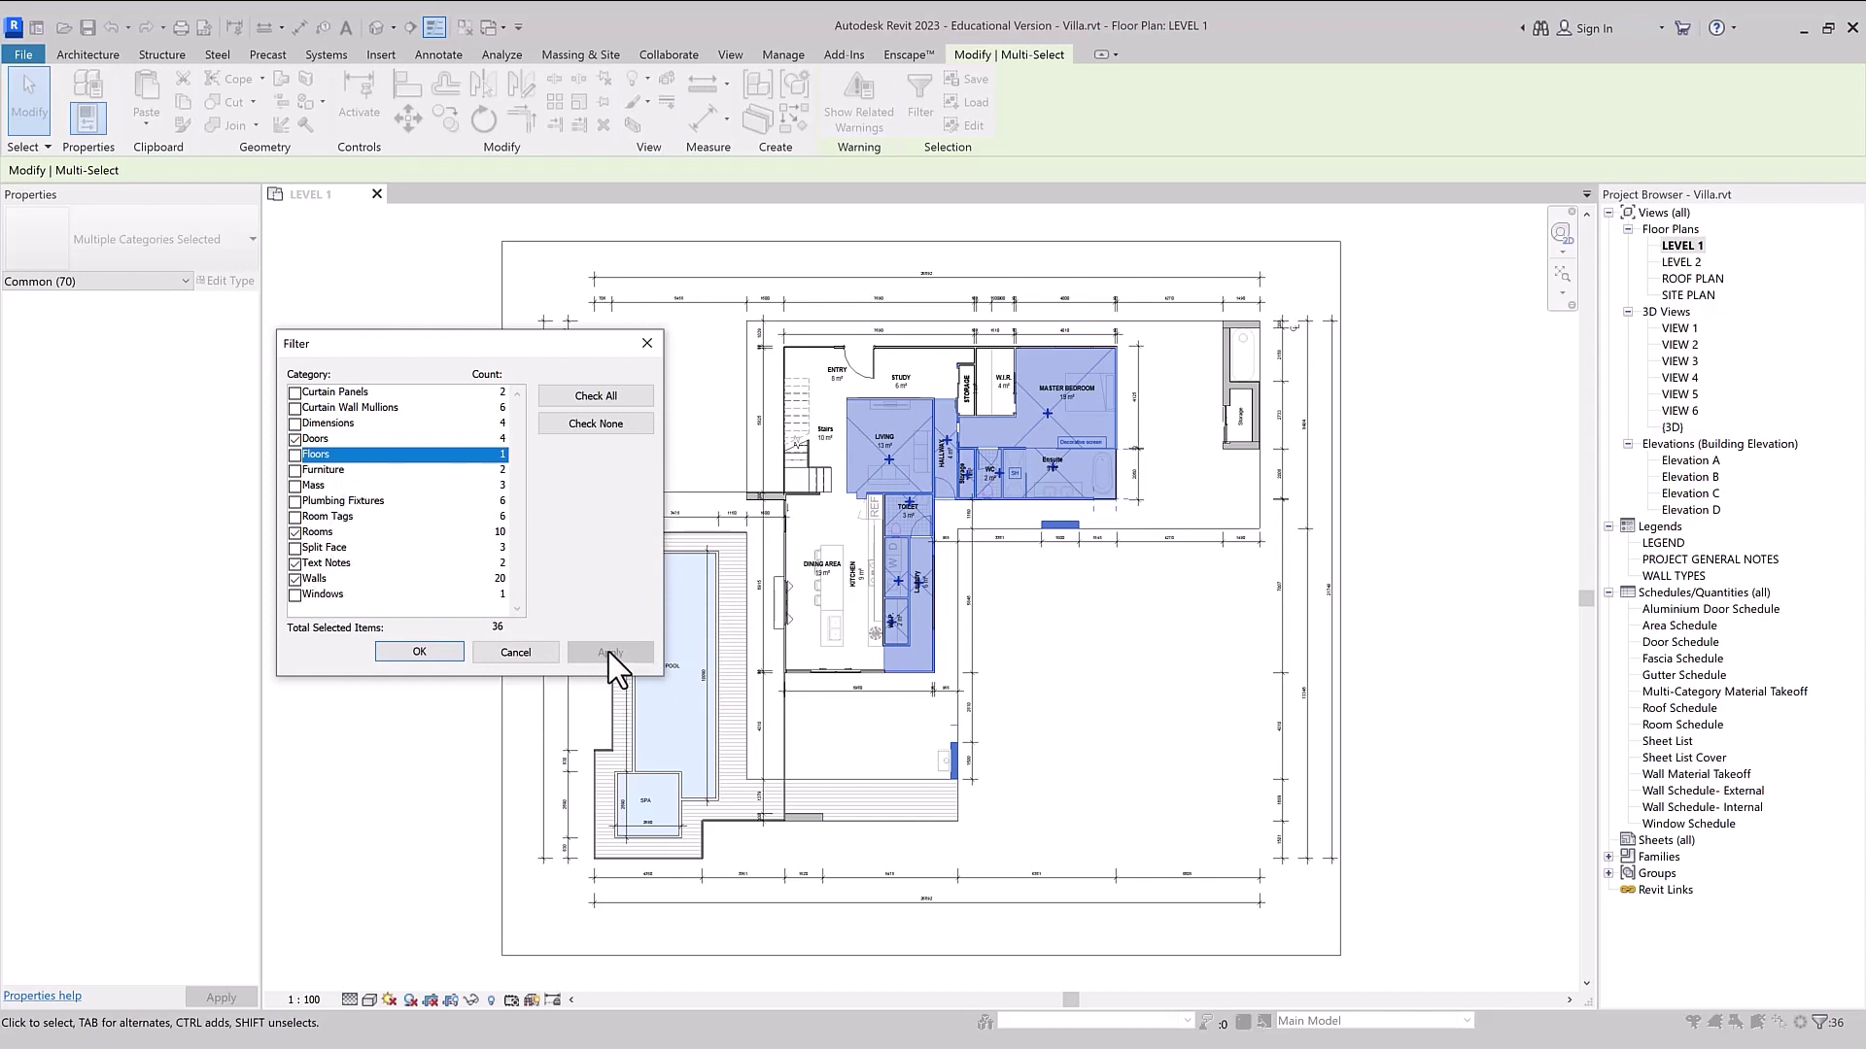
pyautogui.click(419, 651)
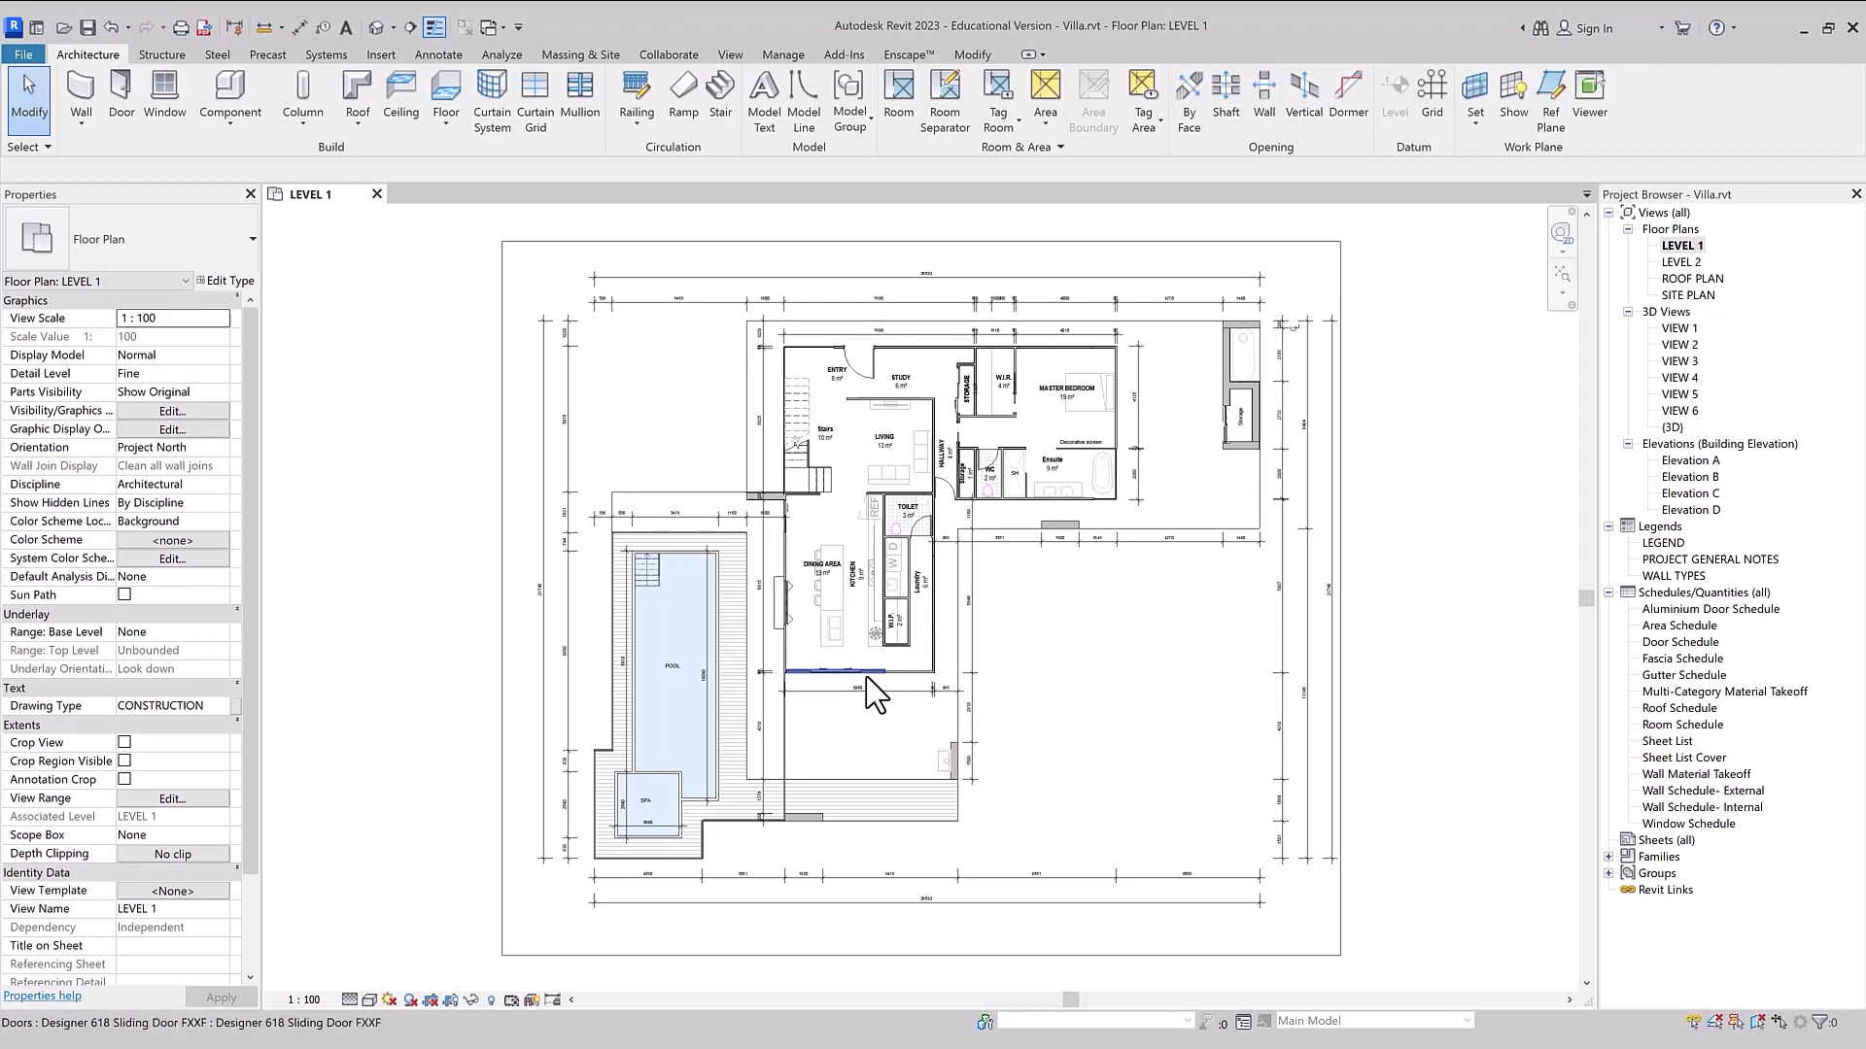
# - Select the kitchen sink, dining chairs, sofa, armchair, shelf, bed, bathtub and two vanity sinks, then deselect
pyautogui.click(830, 597)
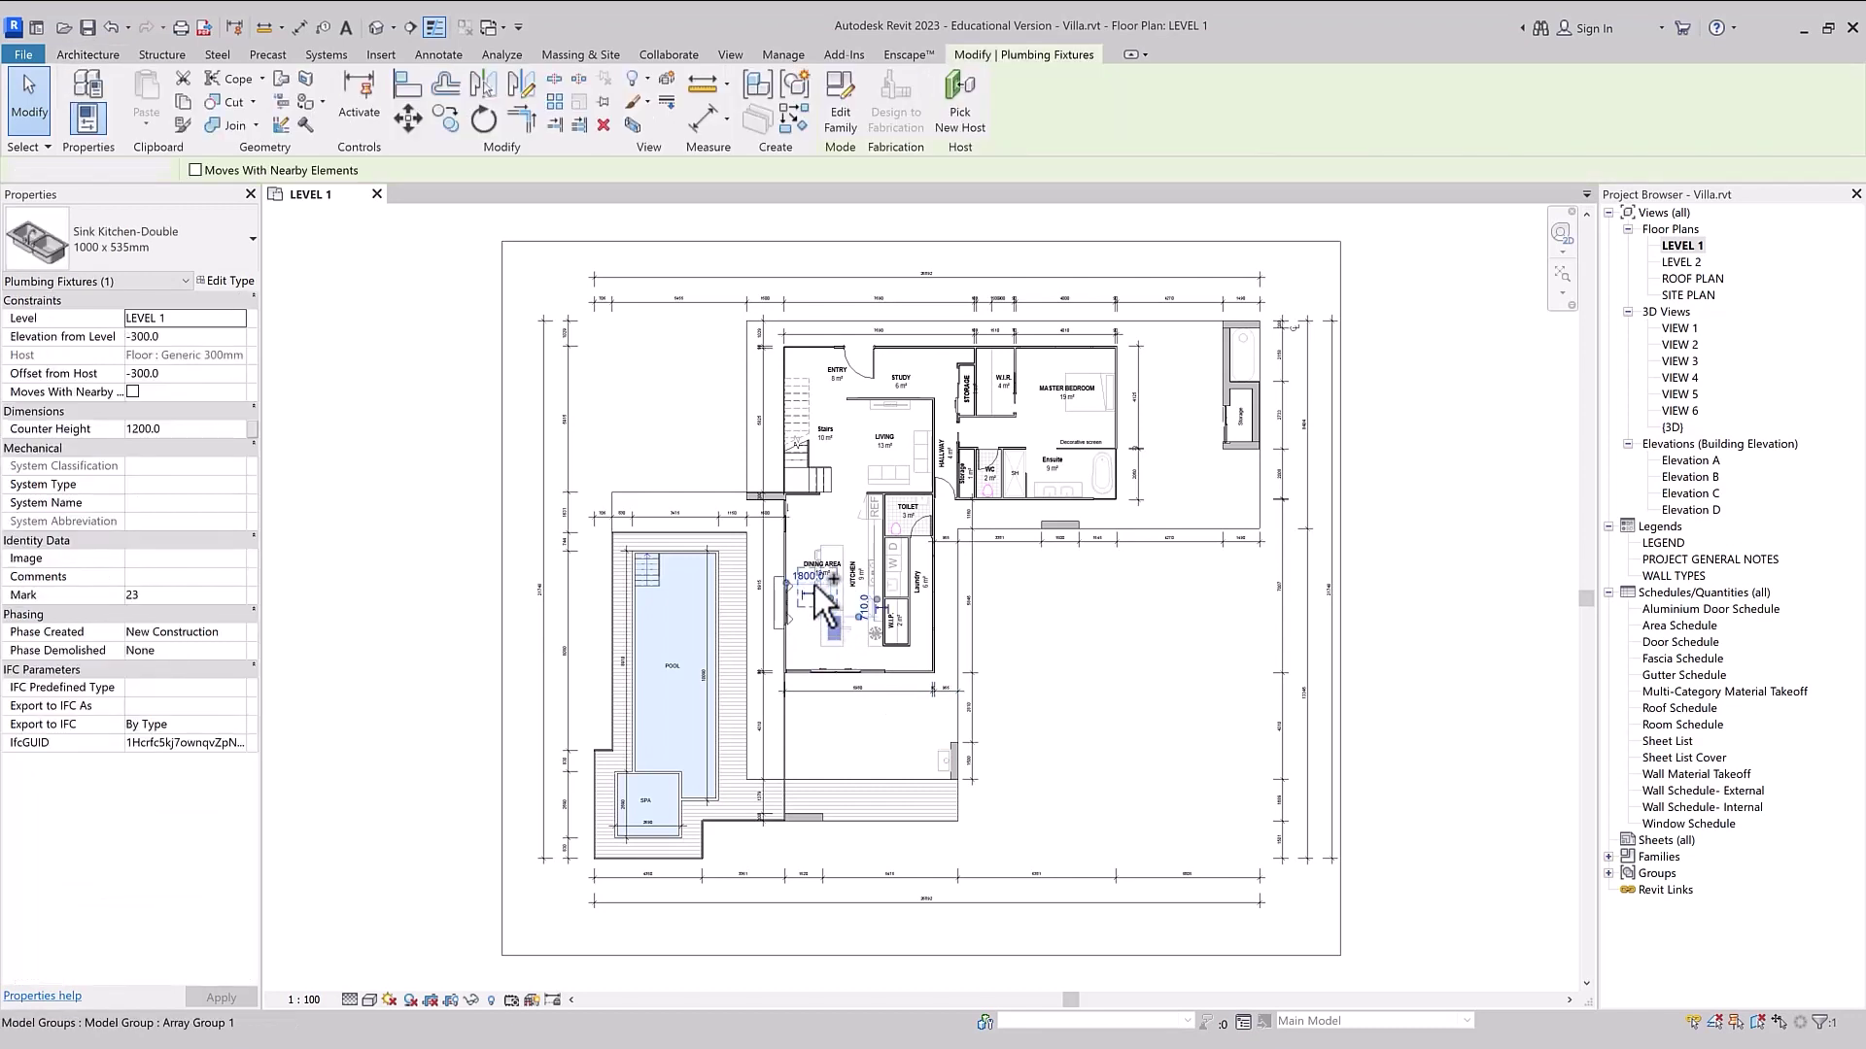
pyautogui.hotkey('ctrl', 'Left')
pyautogui.keyDown('ctrl'); pyautogui.click(819, 568); pyautogui.keyUp('ctrl')
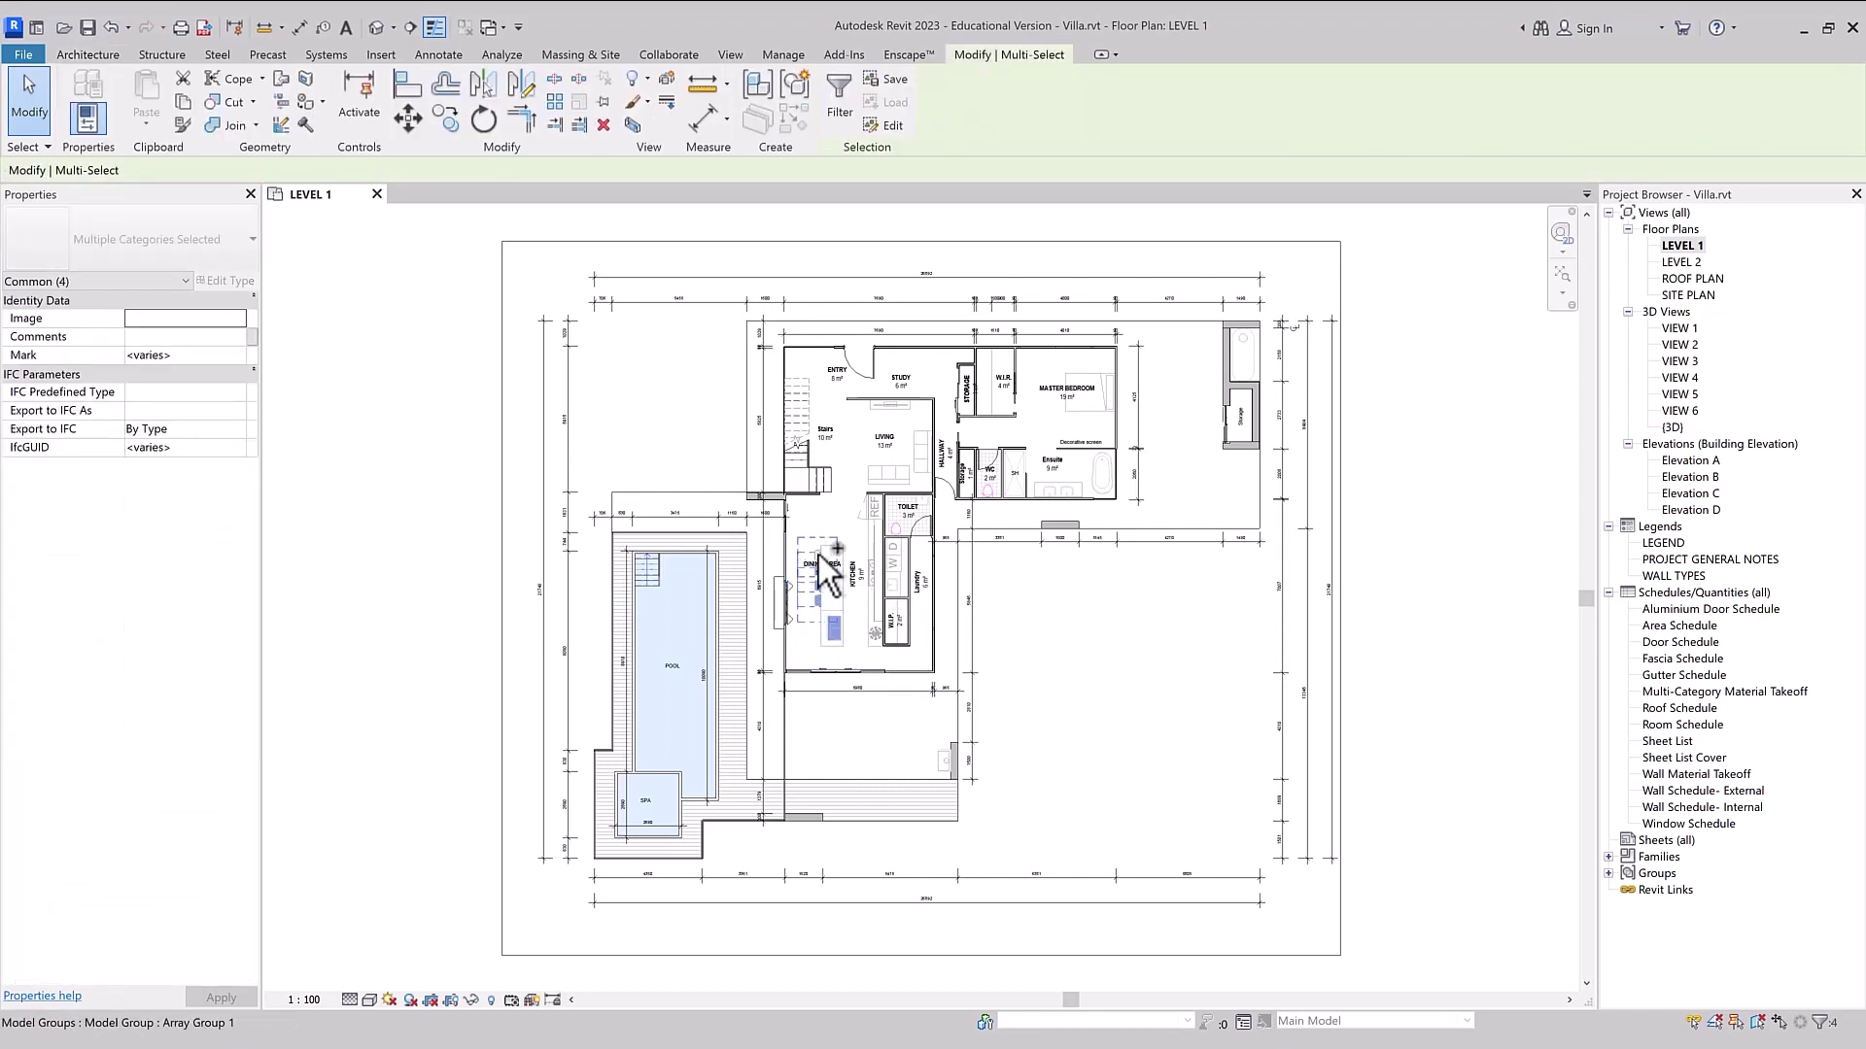
pyautogui.keyDown('ctrl'); pyautogui.click(909, 472); pyautogui.keyUp('ctrl')
pyautogui.keyDown('ctrl'); pyautogui.click(920, 455); pyautogui.keyUp('ctrl')
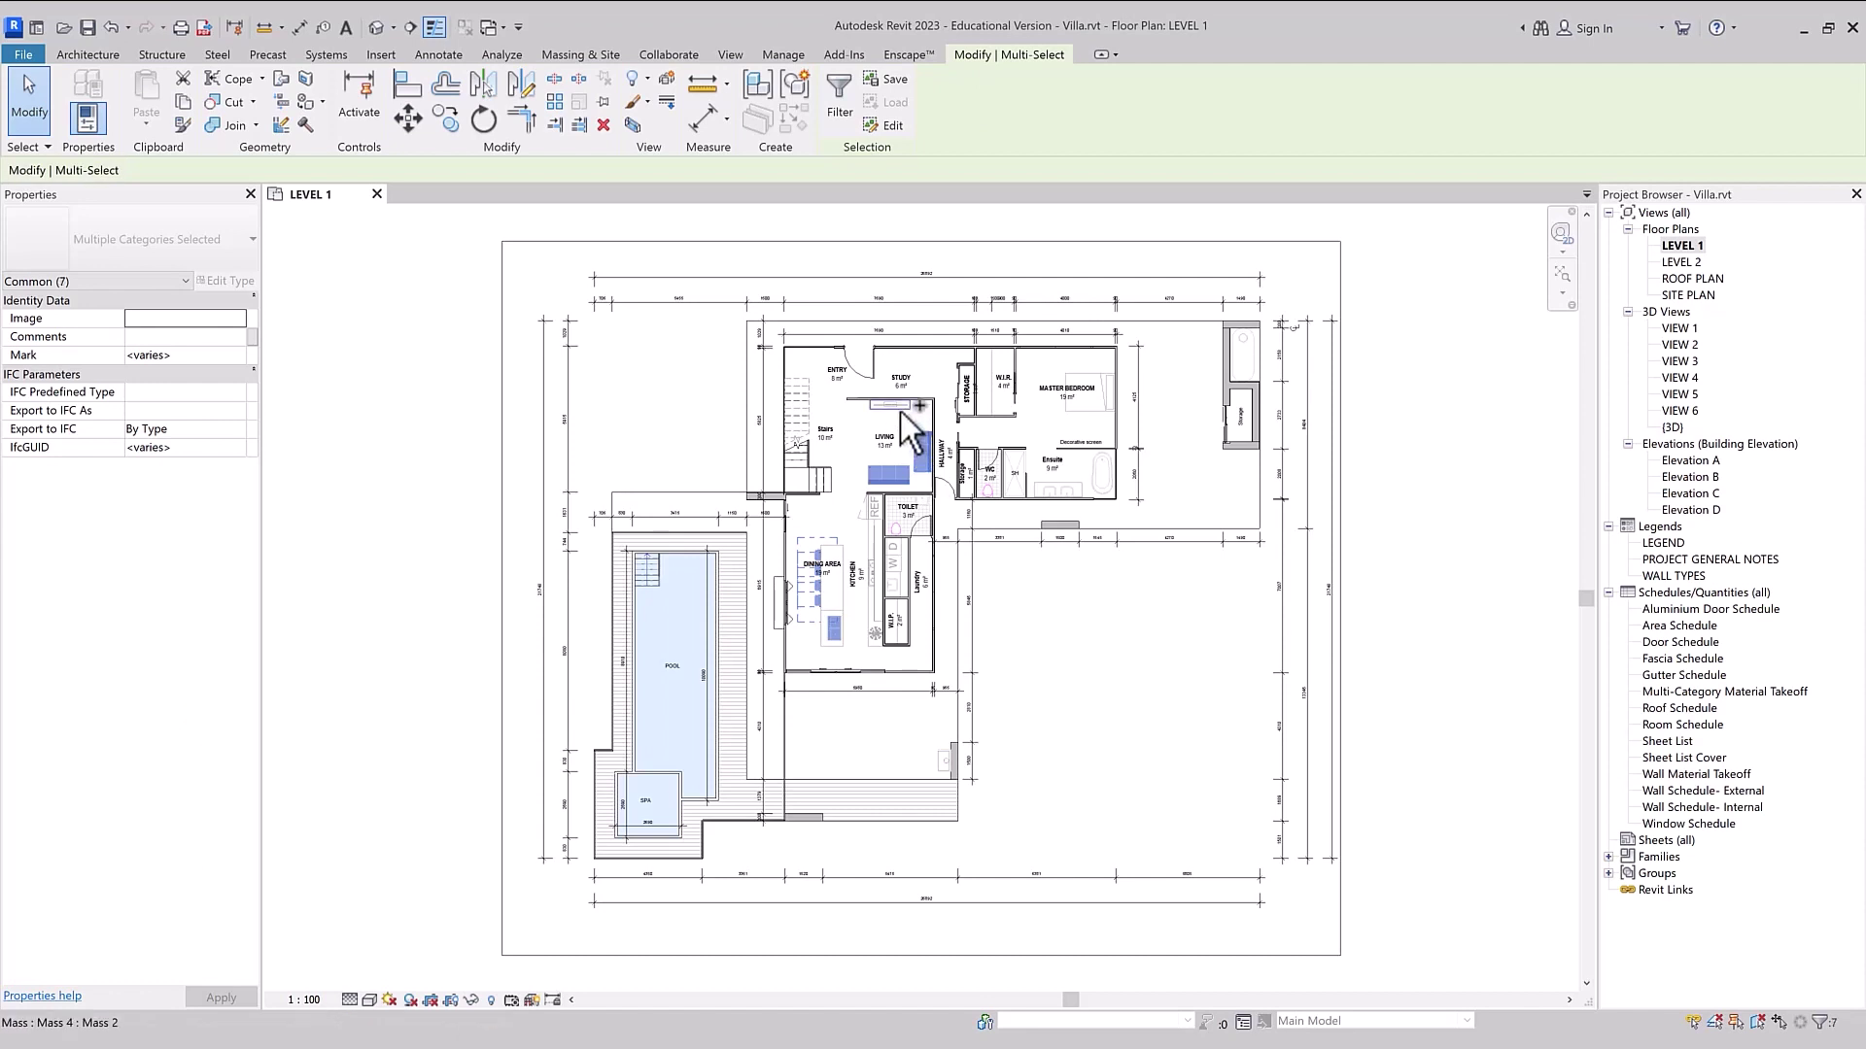
pyautogui.keyDown('ctrl'); pyautogui.click(904, 410); pyautogui.keyUp('ctrl')
pyautogui.keyDown('ctrl'); pyautogui.click(1088, 389); pyautogui.keyUp('ctrl')
pyautogui.keyDown('ctrl'); pyautogui.click(1100, 474); pyautogui.keyUp('ctrl')
pyautogui.keyDown('ctrl'); pyautogui.click(1049, 491); pyautogui.keyUp('ctrl')
pyautogui.keyDown('ctrl'); pyautogui.click(1073, 490); pyautogui.keyUp('ctrl')
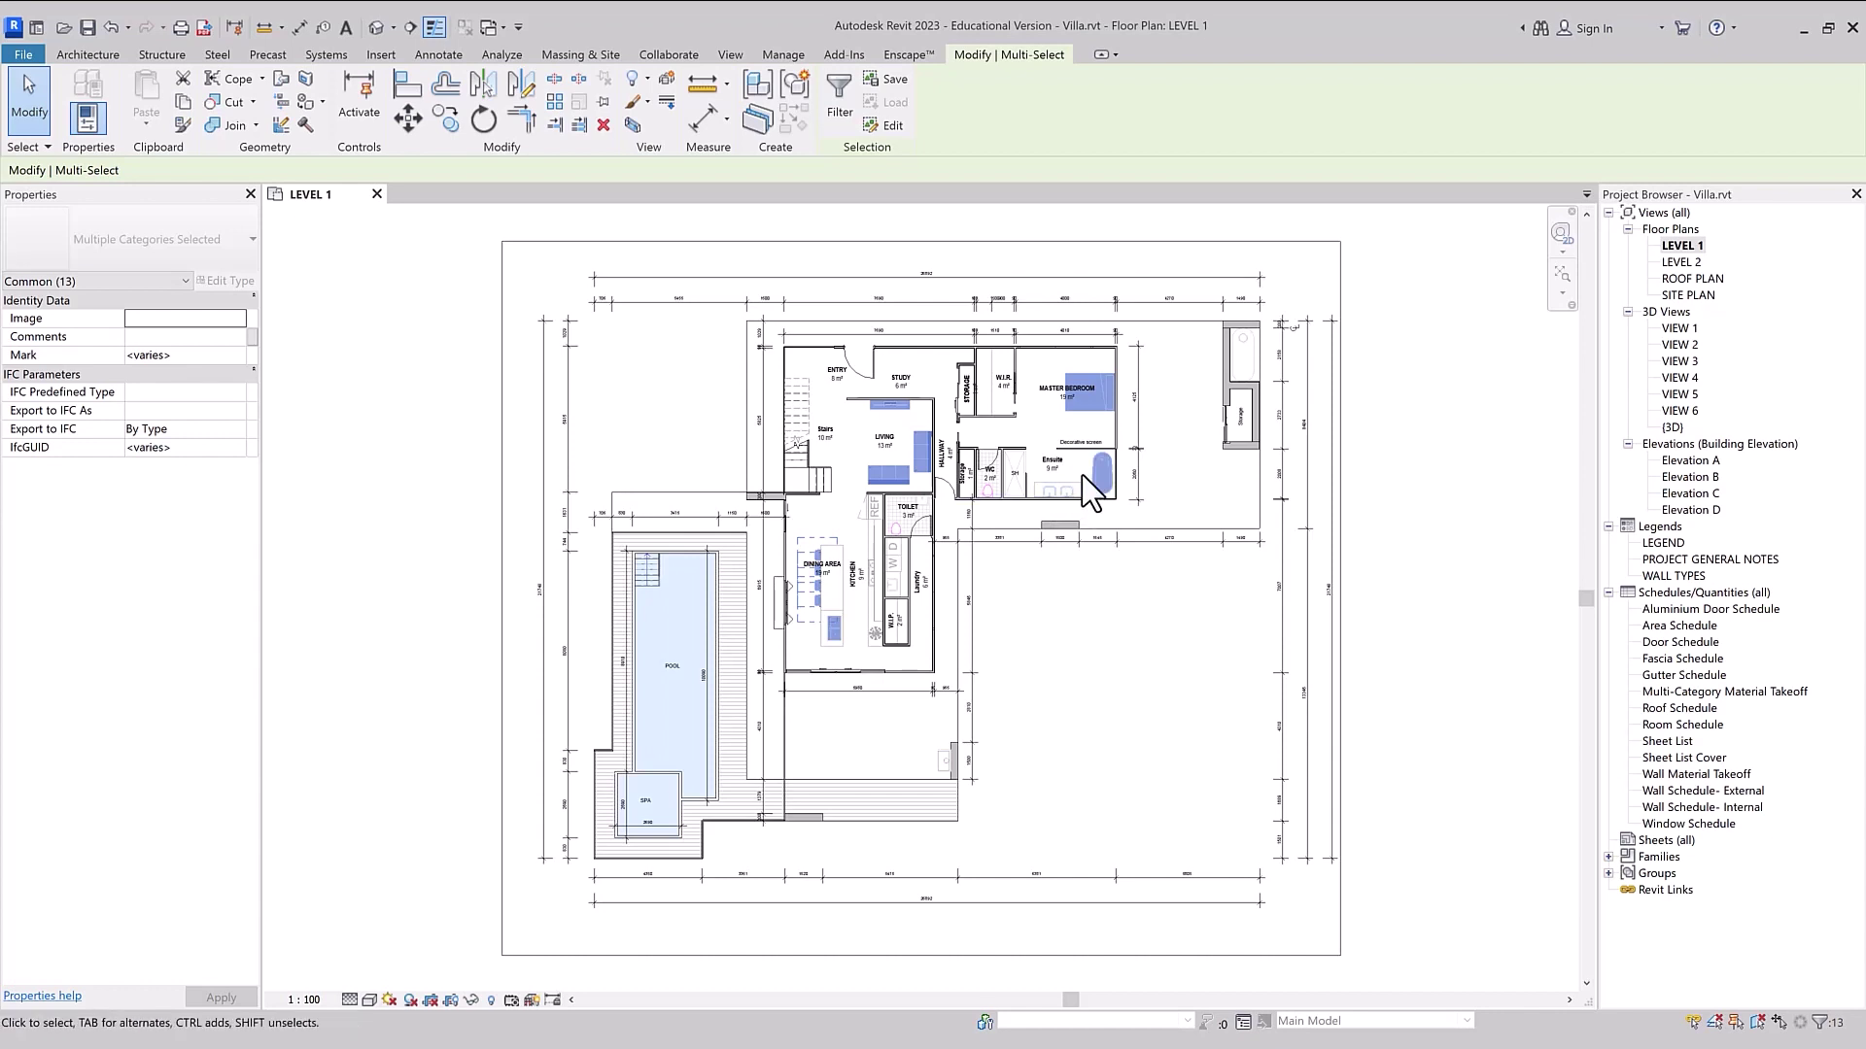
pyautogui.press('Escape')
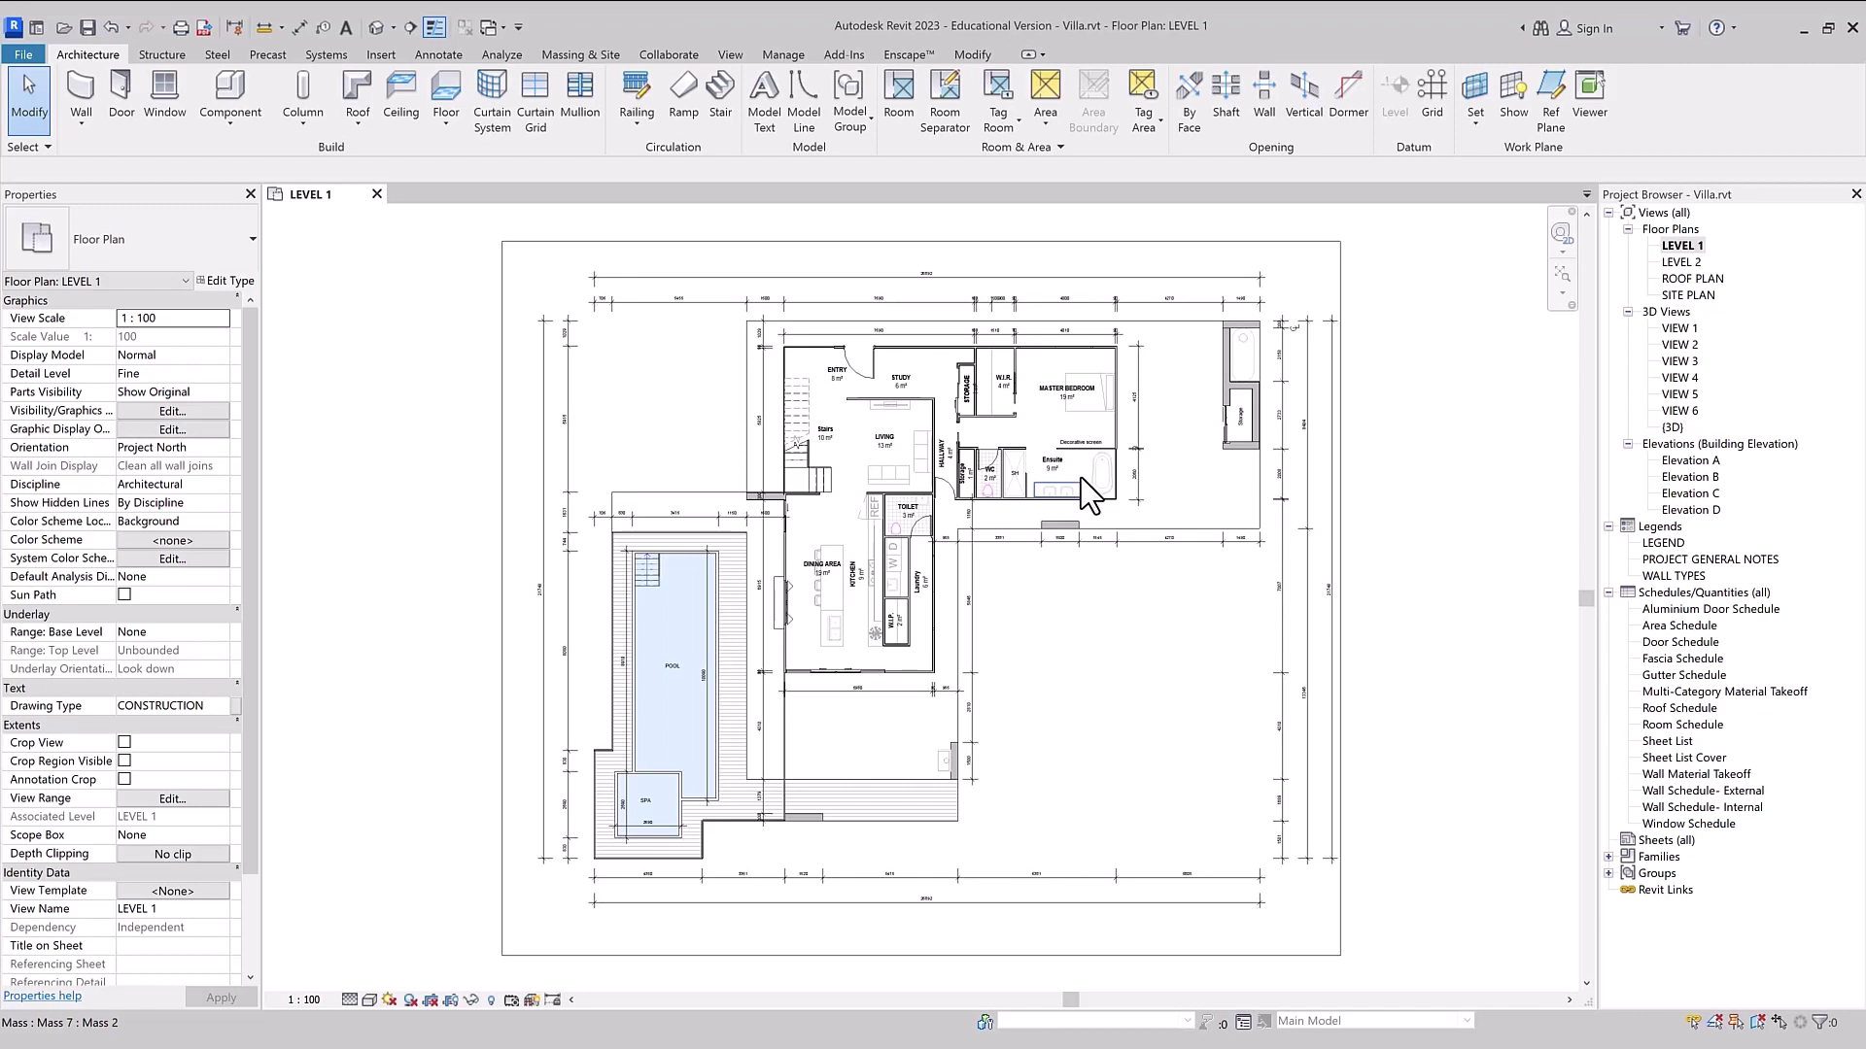
# - Restore the 13-element furniture and fixture selection with Select Previous from the shortcut menu
pyautogui.rightClick(1125, 574)
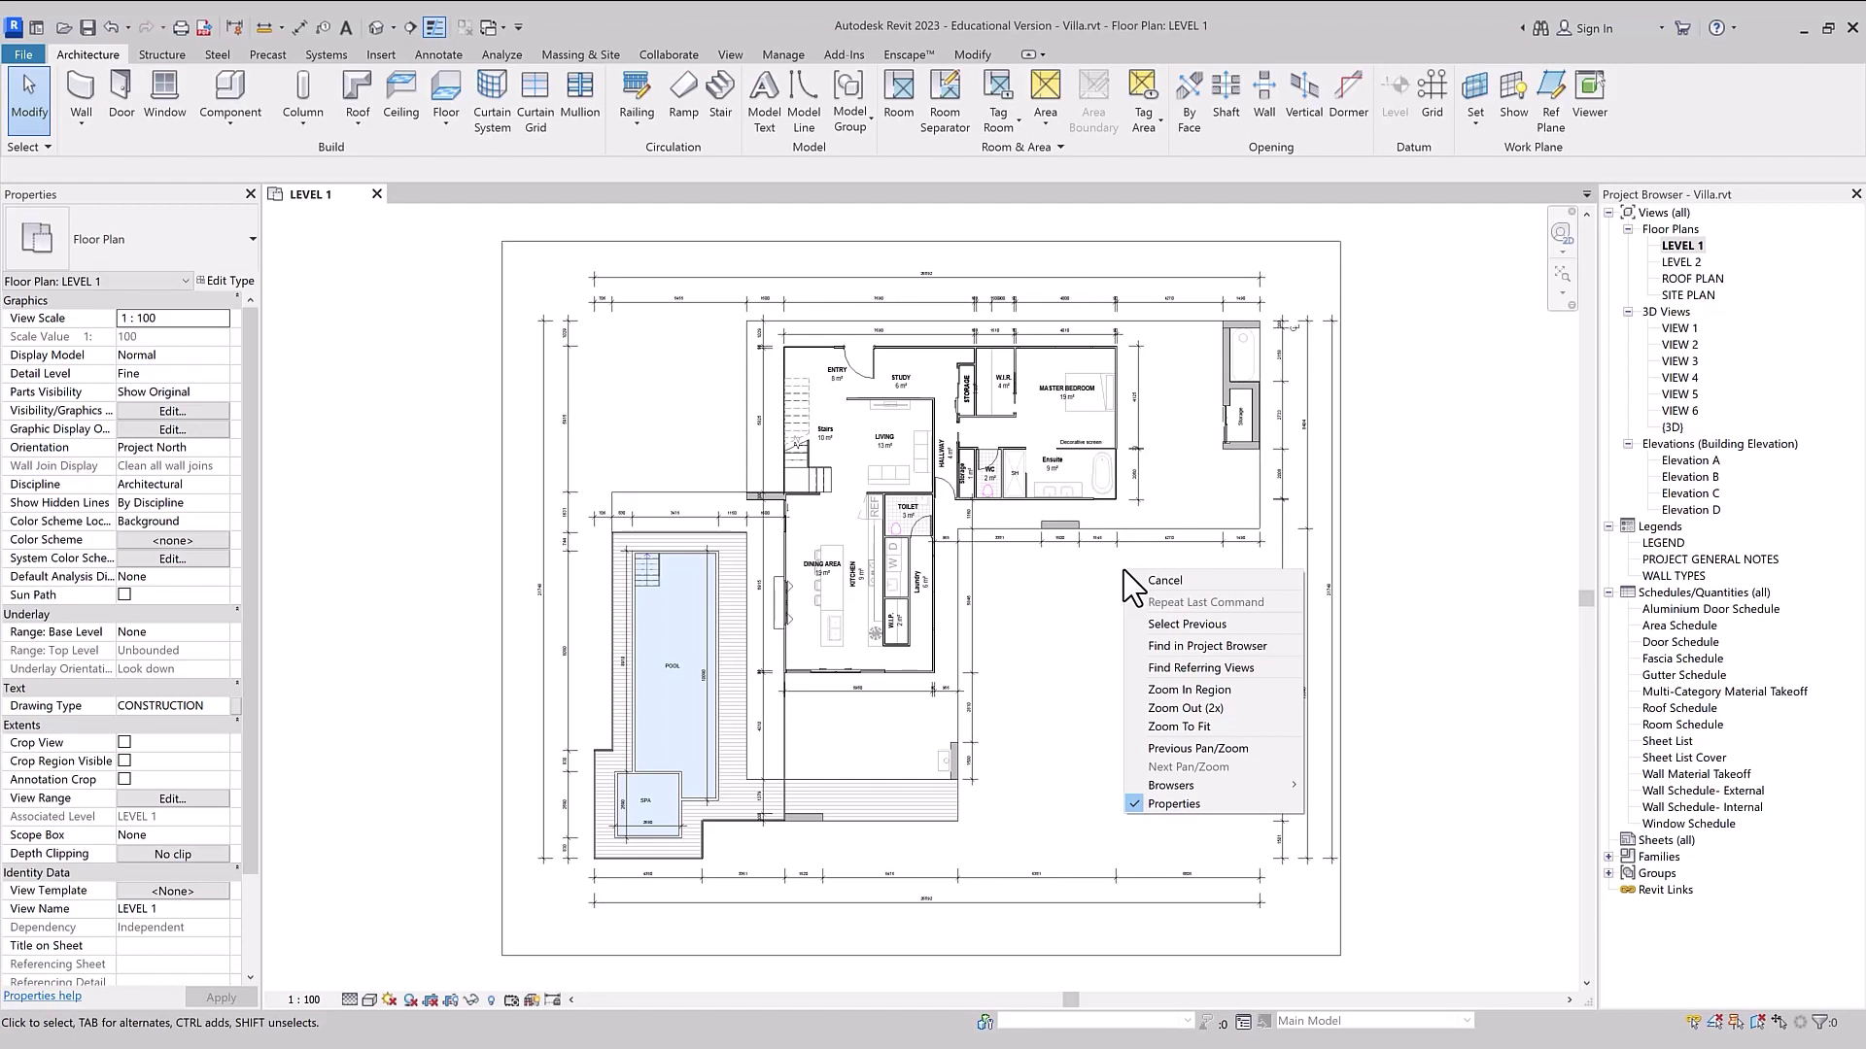
pyautogui.click(1188, 625)
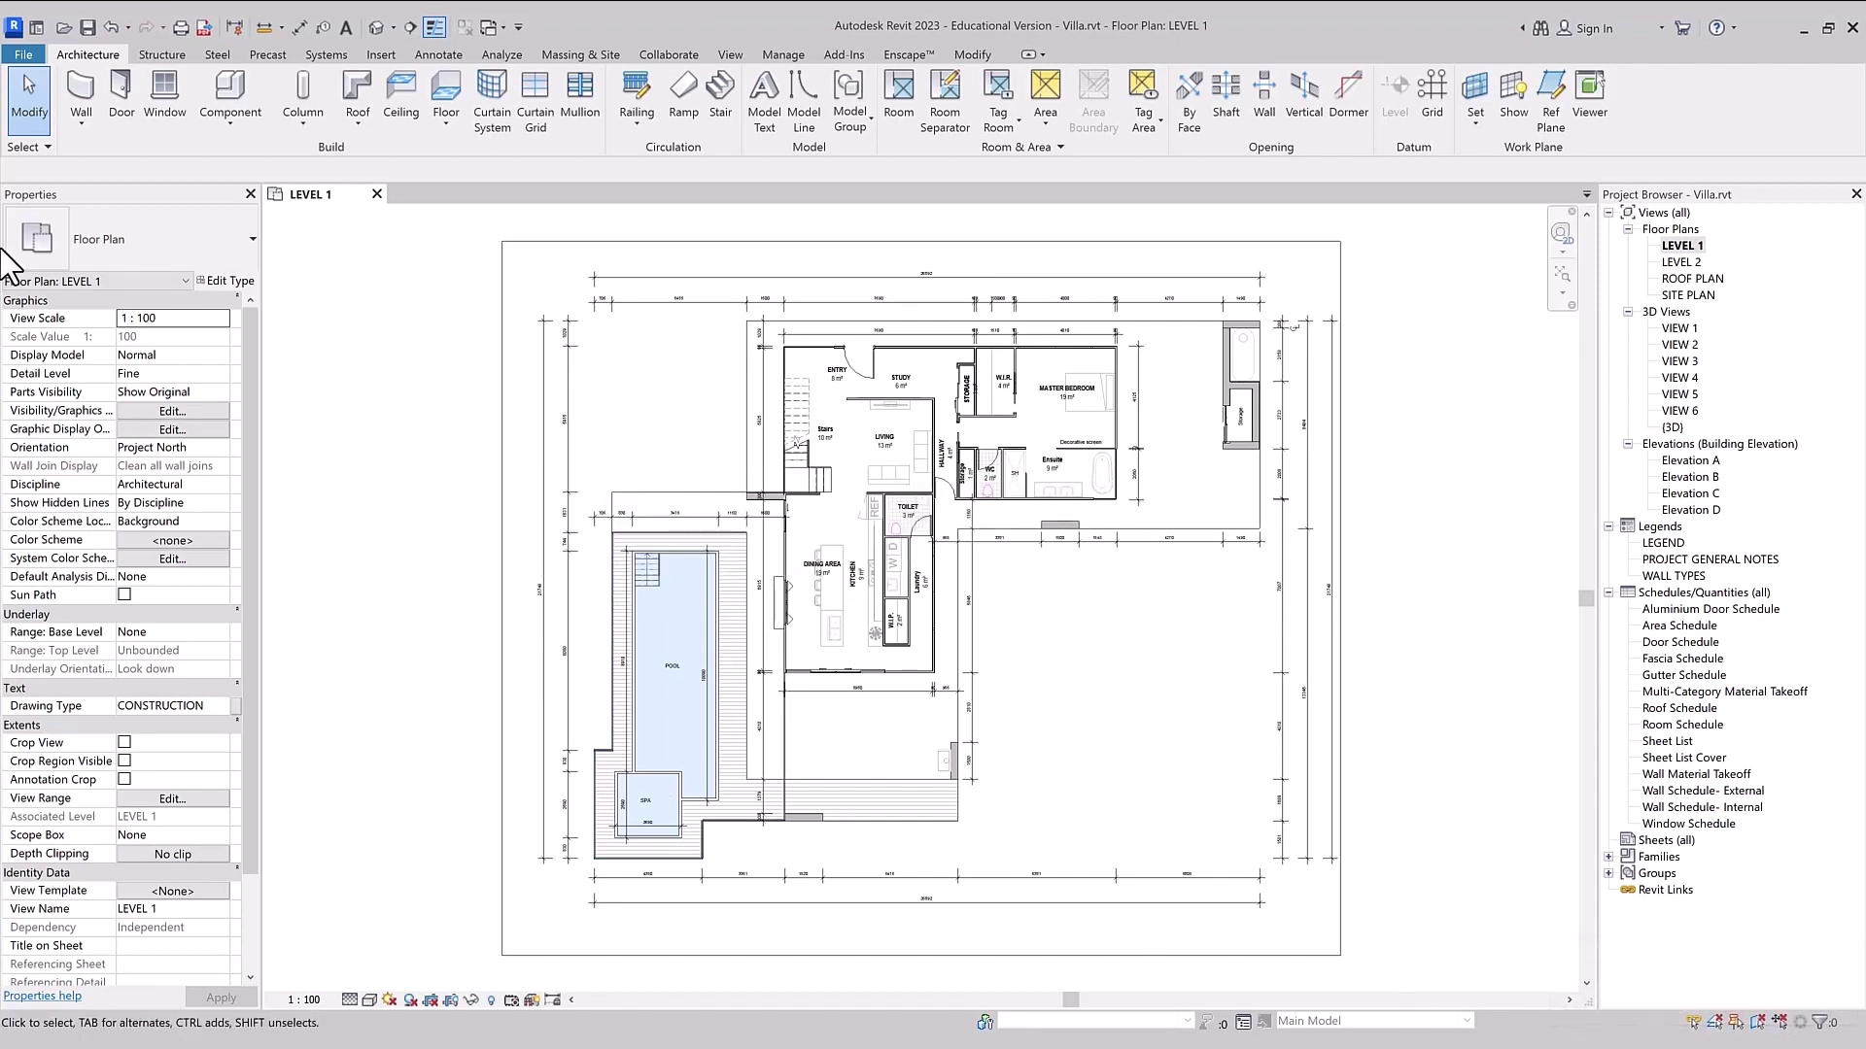
# - Look through the selection options dropdown and the Insert tab
pyautogui.click(53, 149)
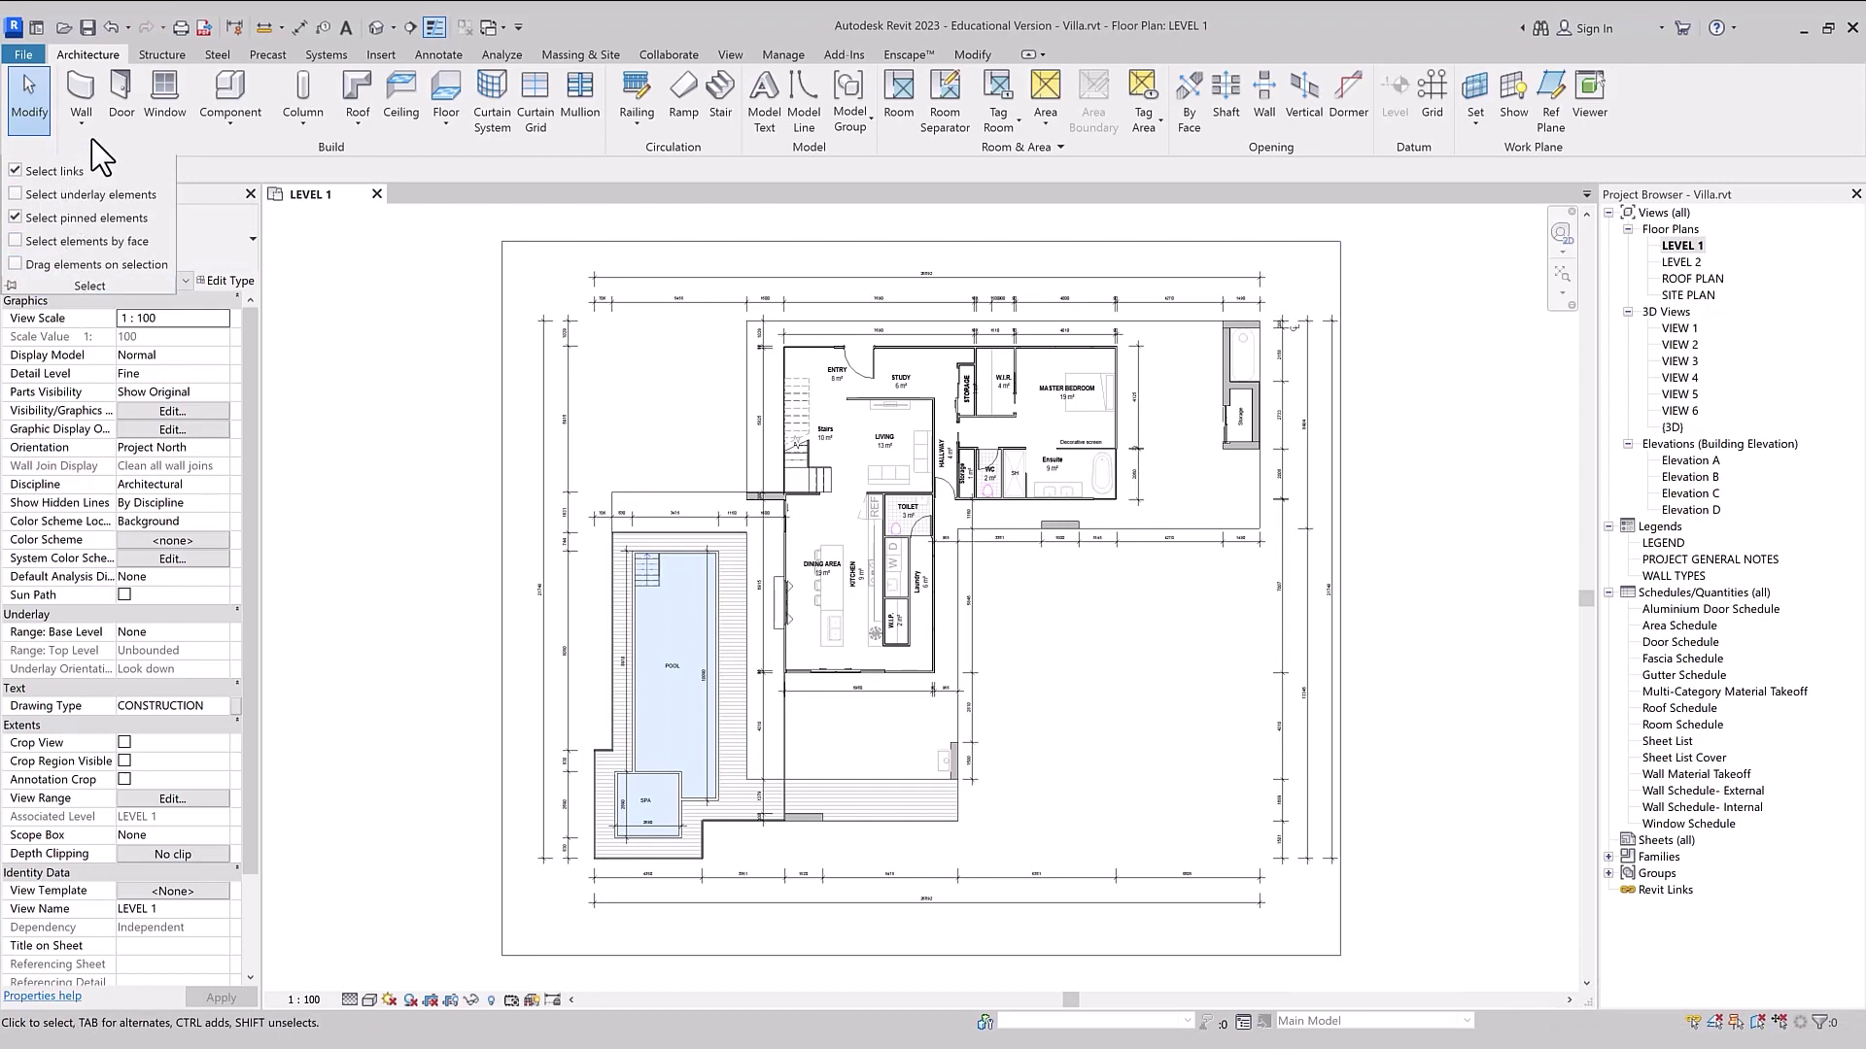
pyautogui.click(49, 149)
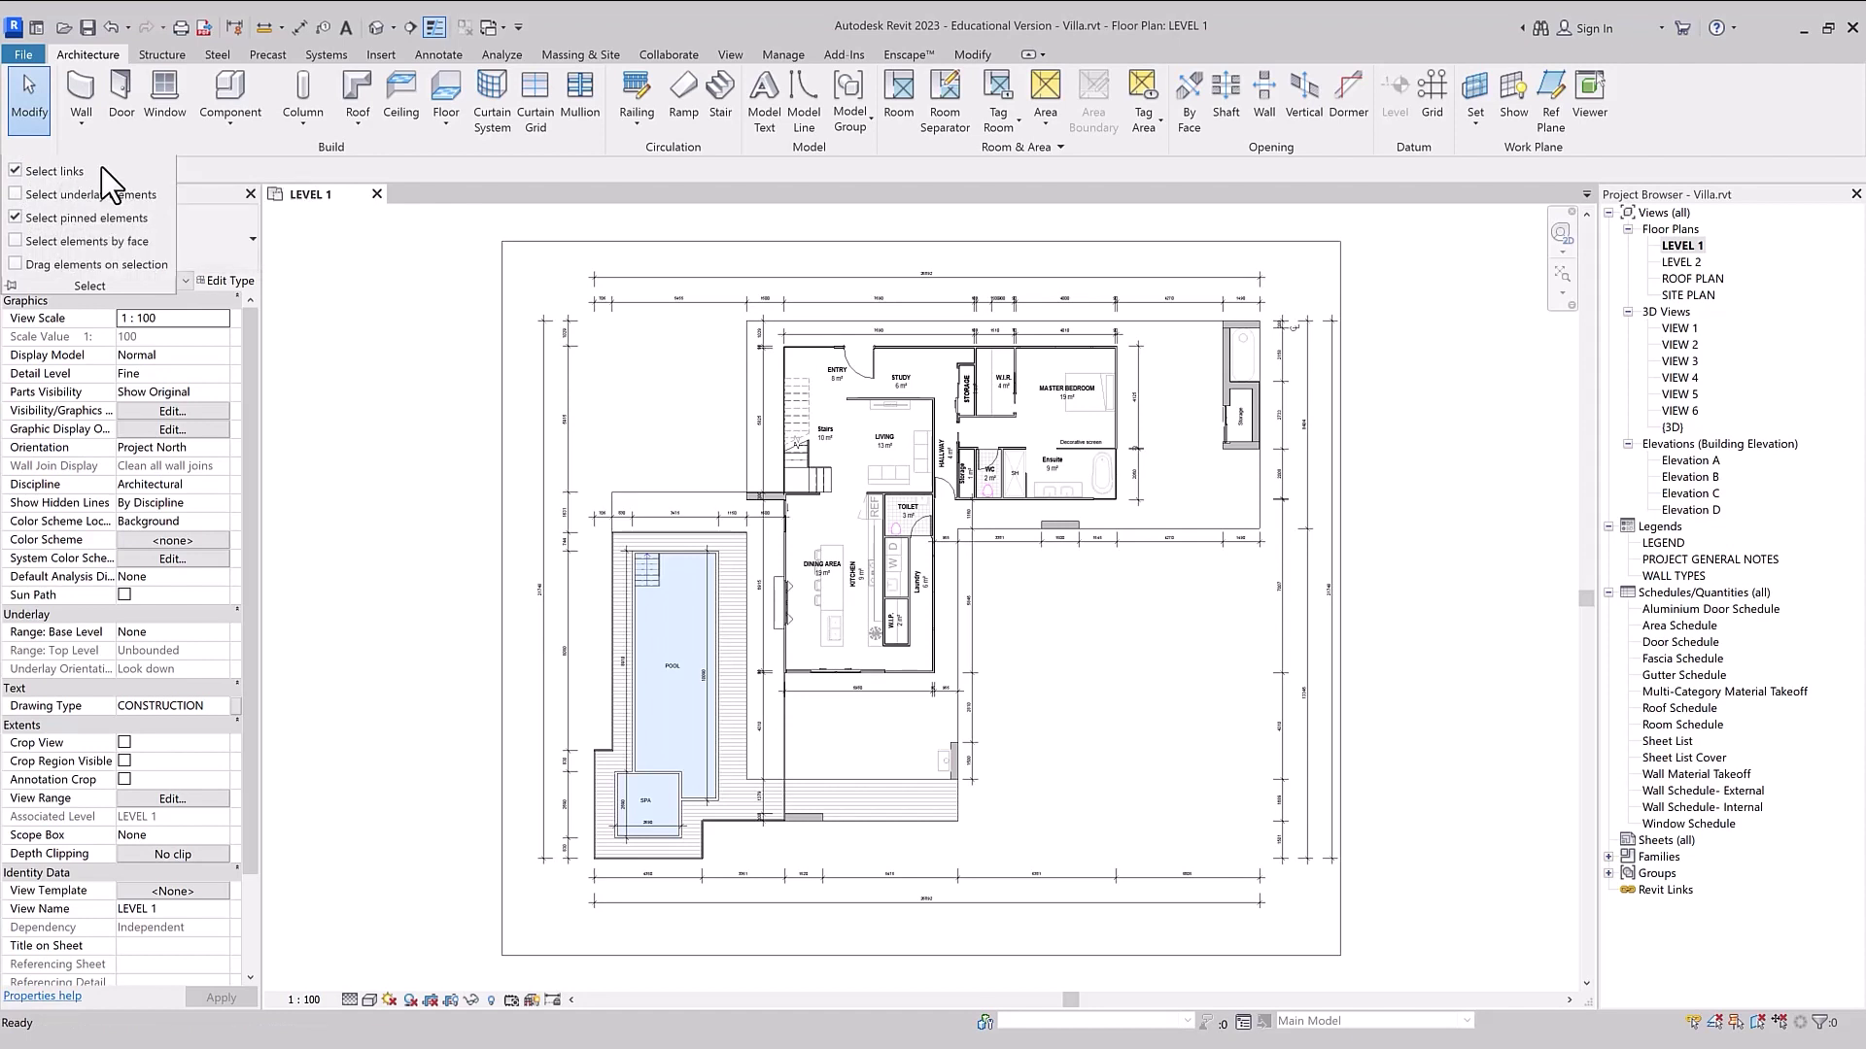
pyautogui.click(381, 54)
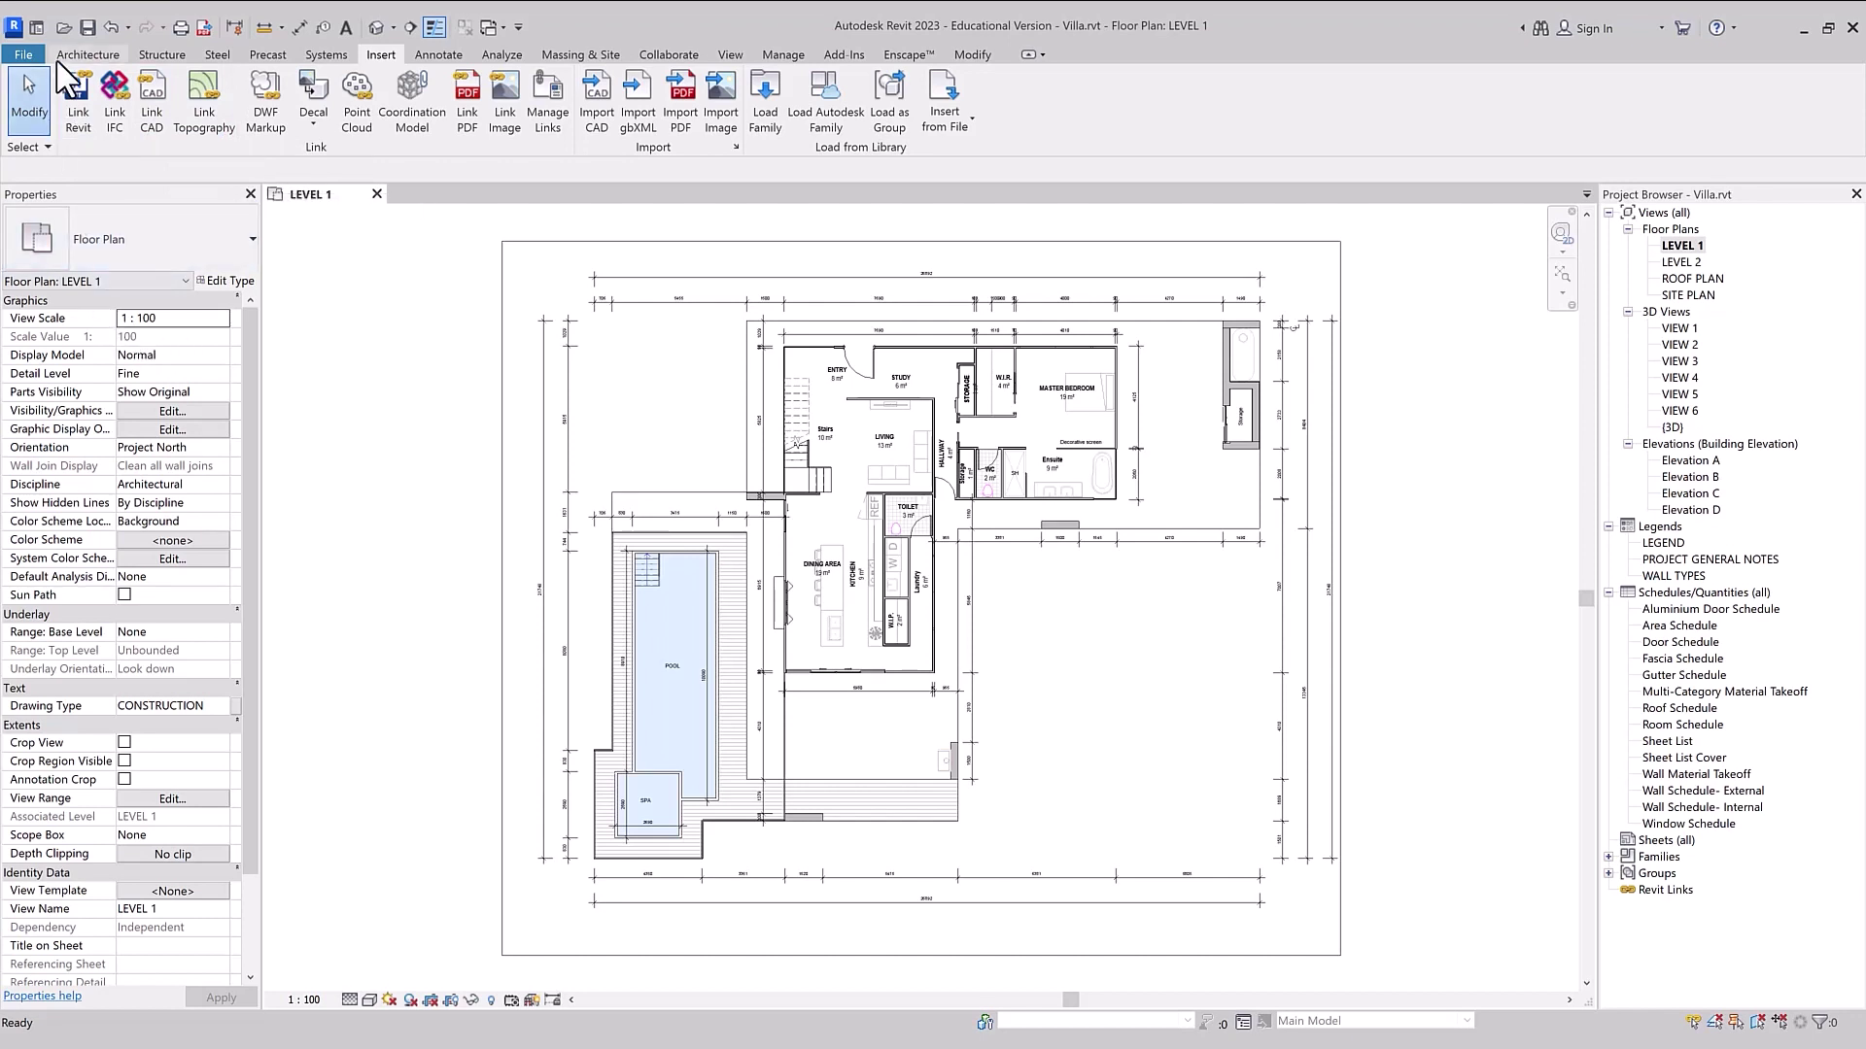
pyautogui.click(34, 146)
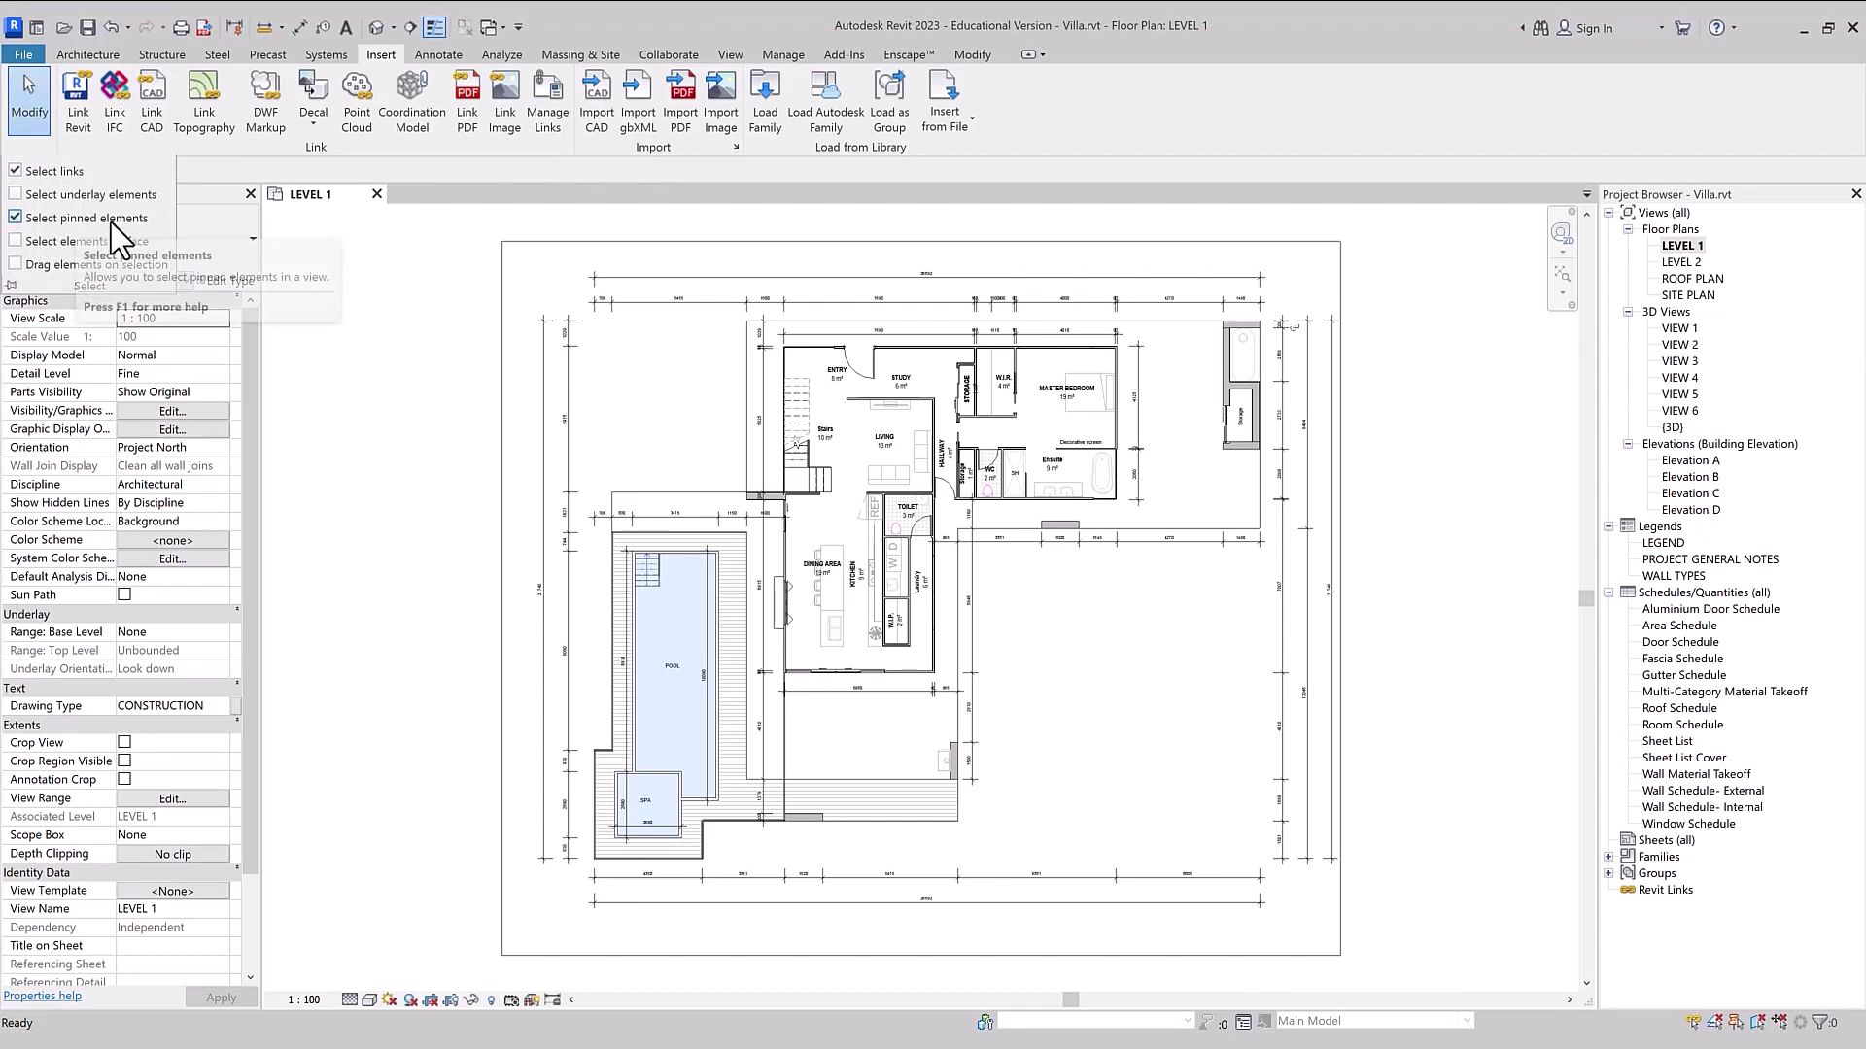
# - Pin the site topography surface and confirm it can no longer be dragged
pyautogui.click(497, 409)
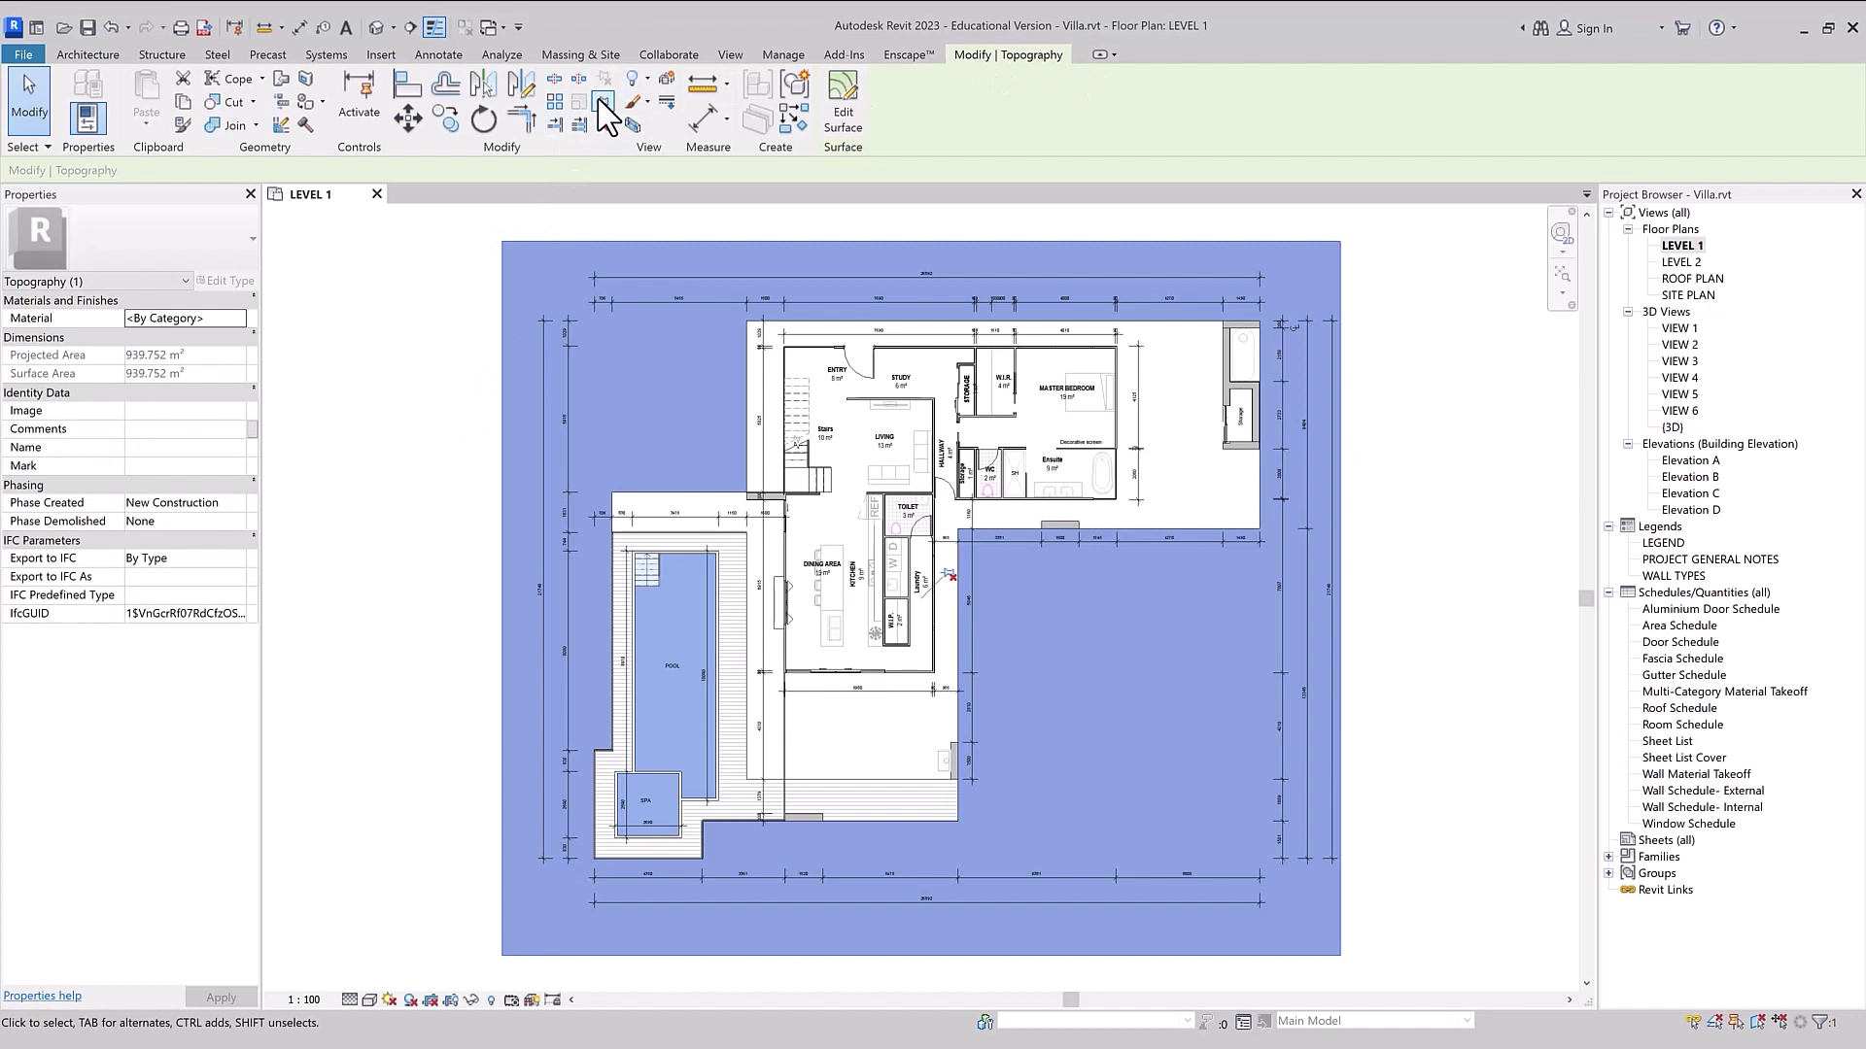
pyautogui.click(599, 101)
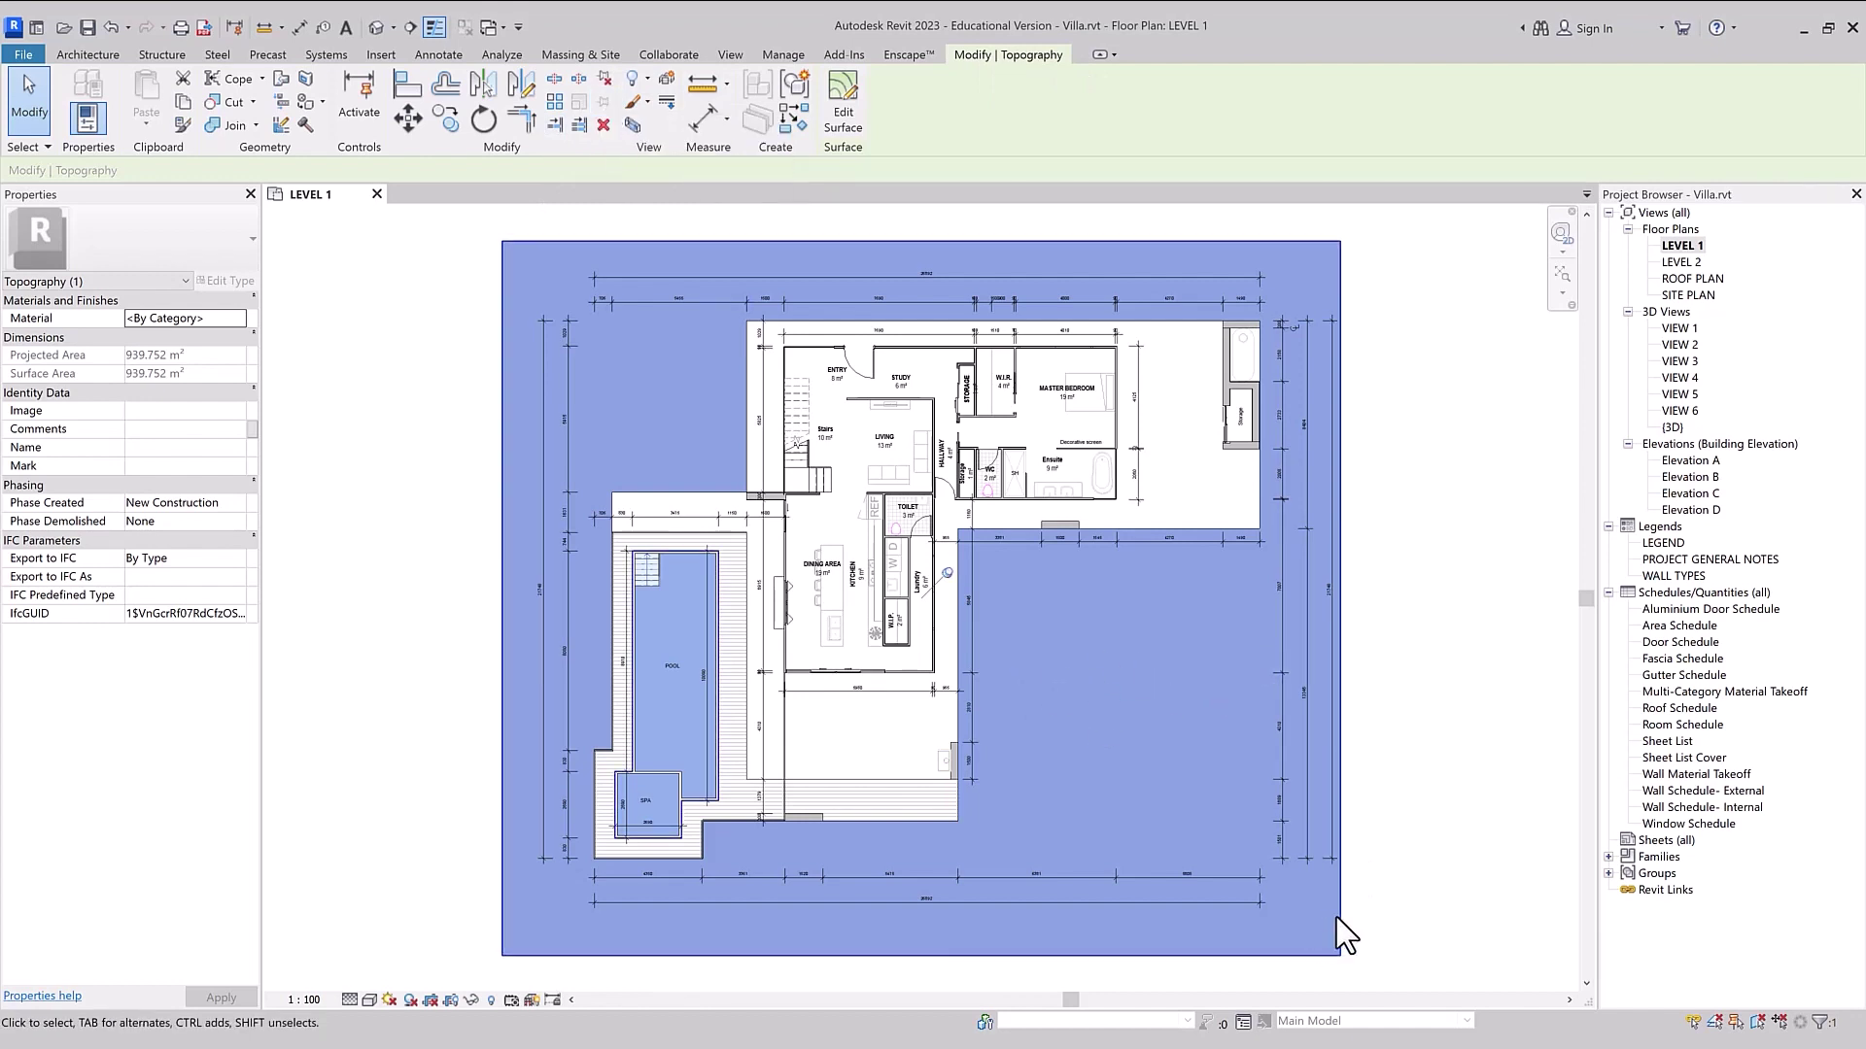
pyautogui.moveTo(1341, 917)
pyautogui.mouseDown()
pyautogui.moveTo(1328, 945)
pyautogui.moveTo(1470, 933)
pyautogui.mouseUp()
pyautogui.click(1458, 932)
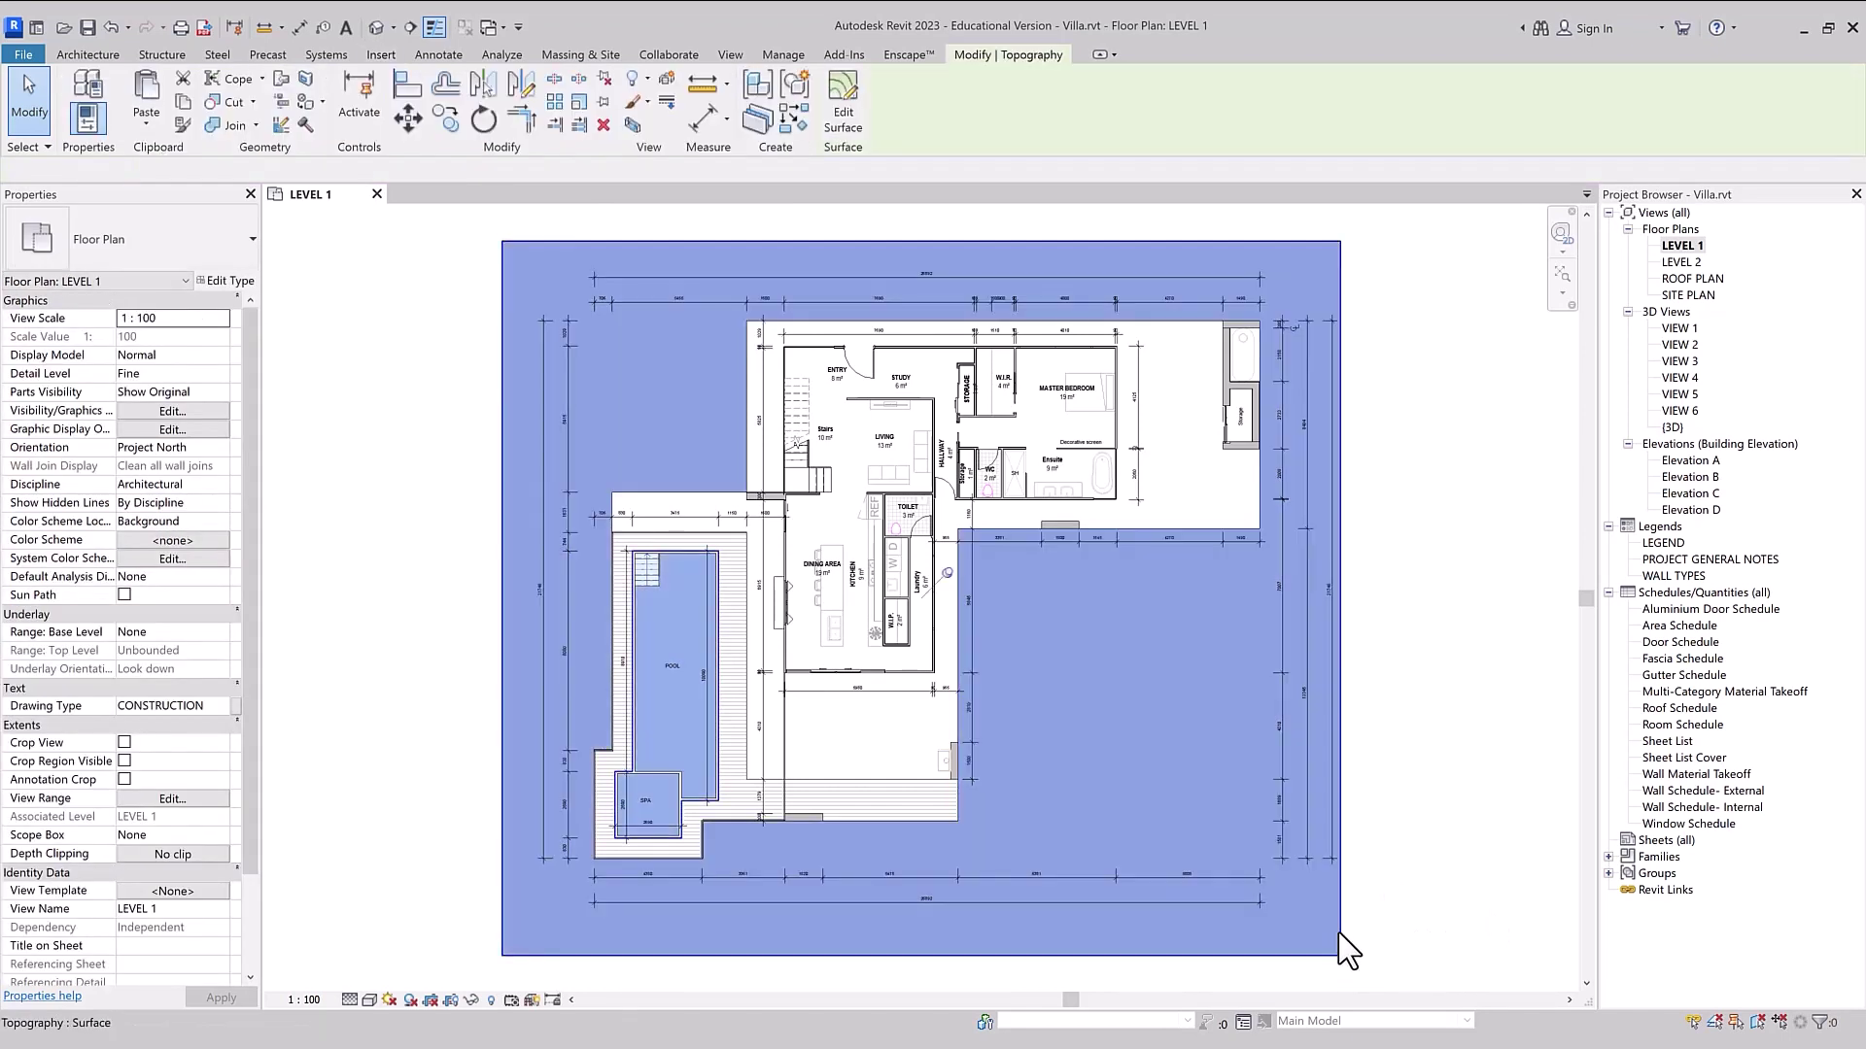
pyautogui.click(1340, 934)
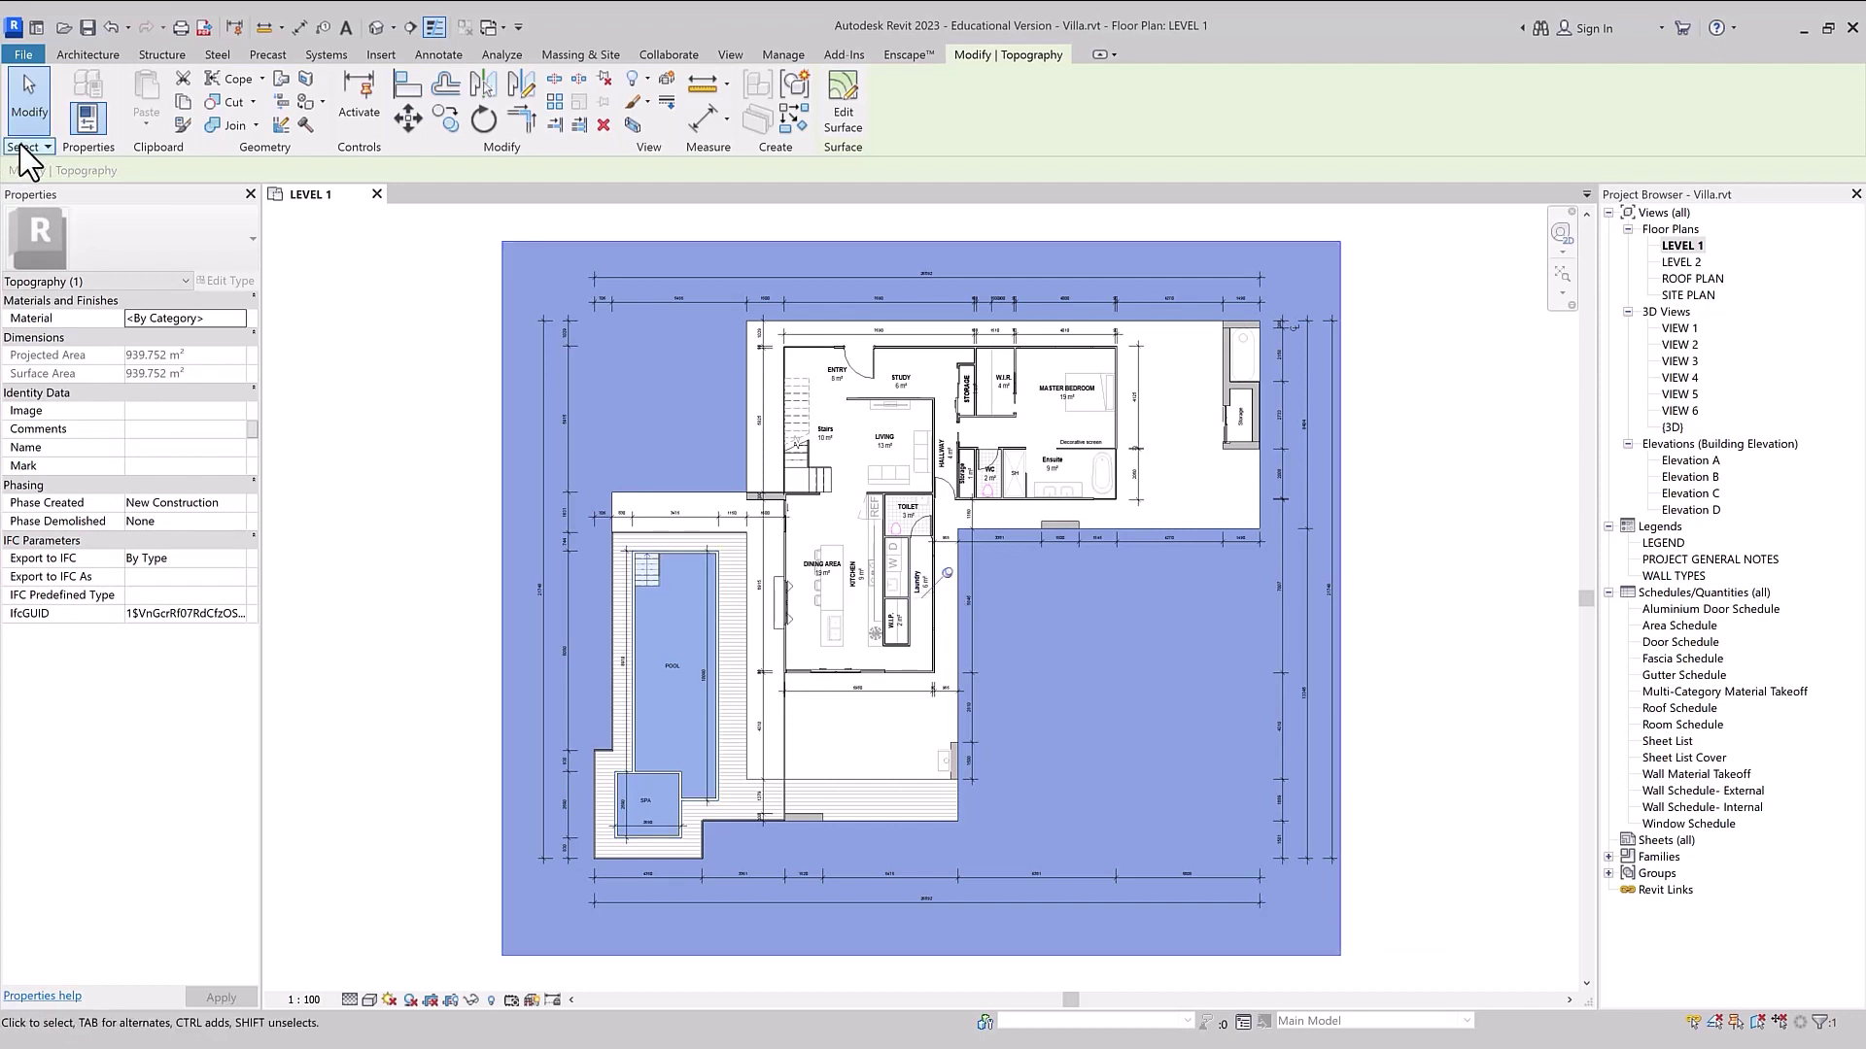
pyautogui.click(43, 147)
pyautogui.click(68, 215)
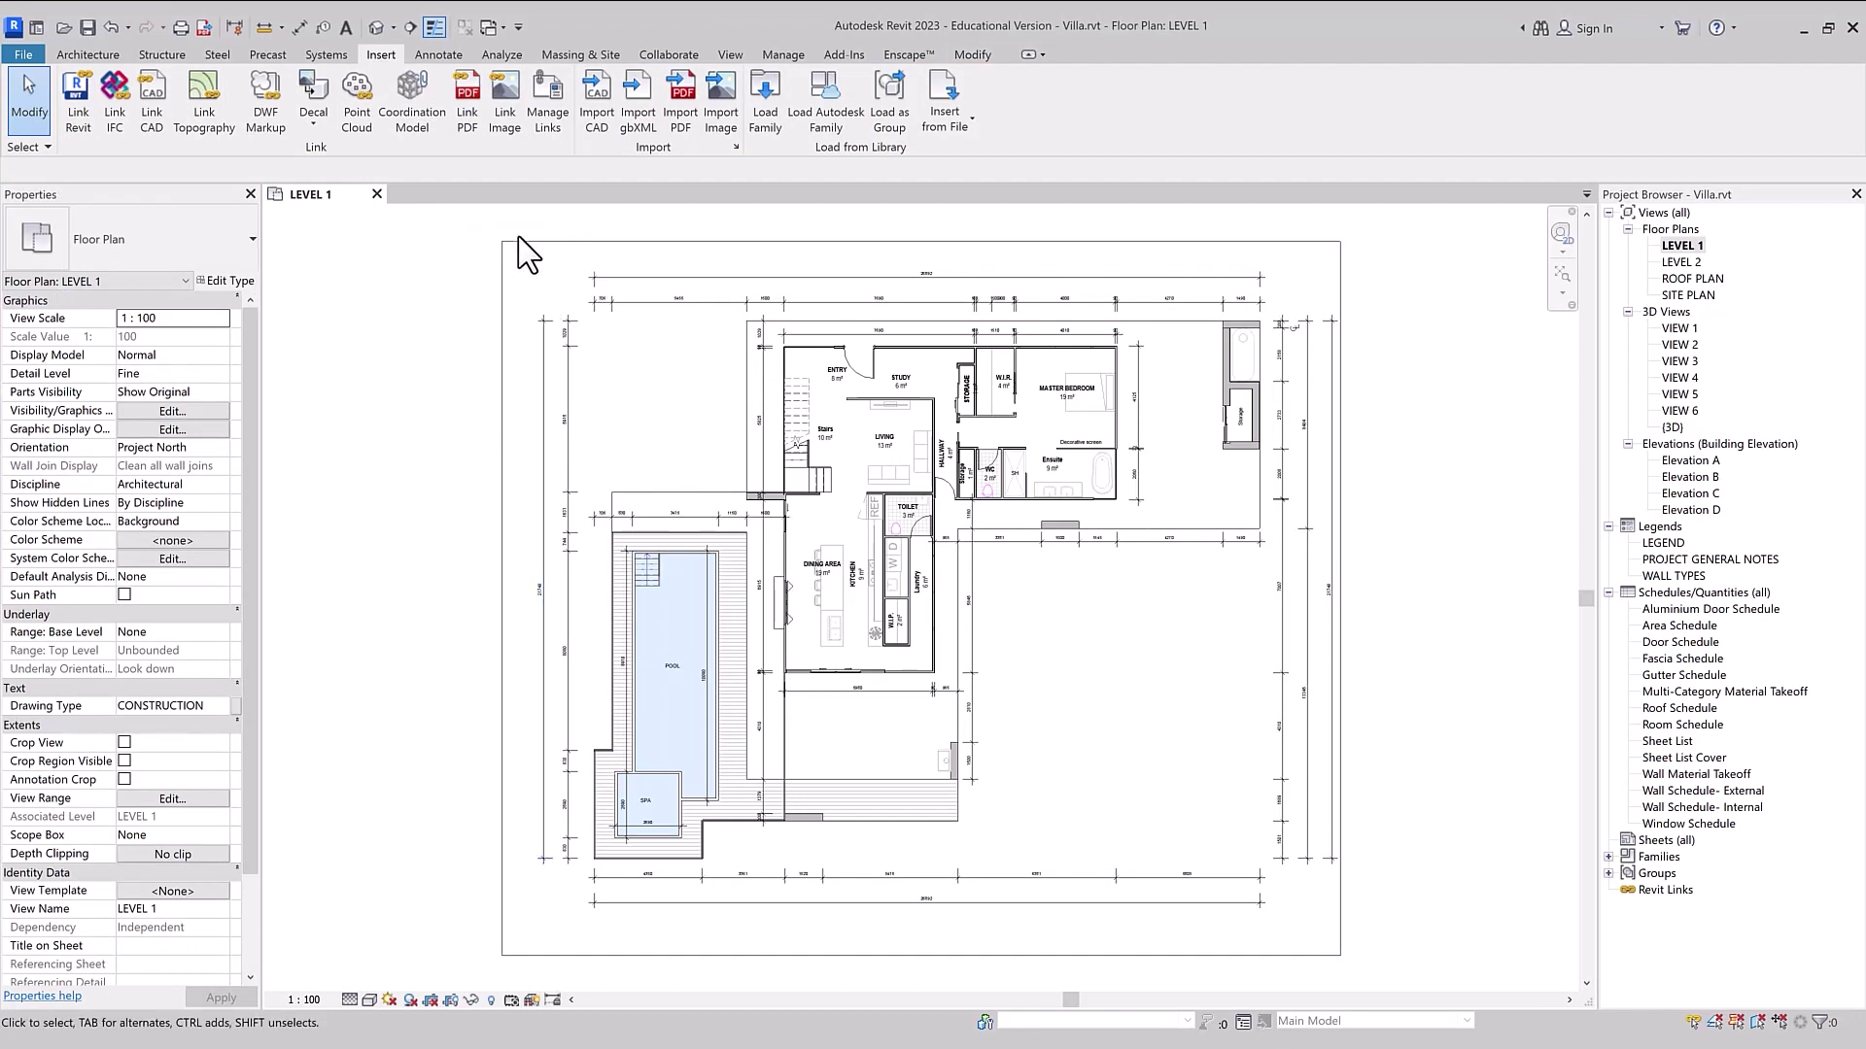
# - Toggle Select pinned elements, test it on the topography, then select the Generic 300mm floor slab
pyautogui.click(29, 147)
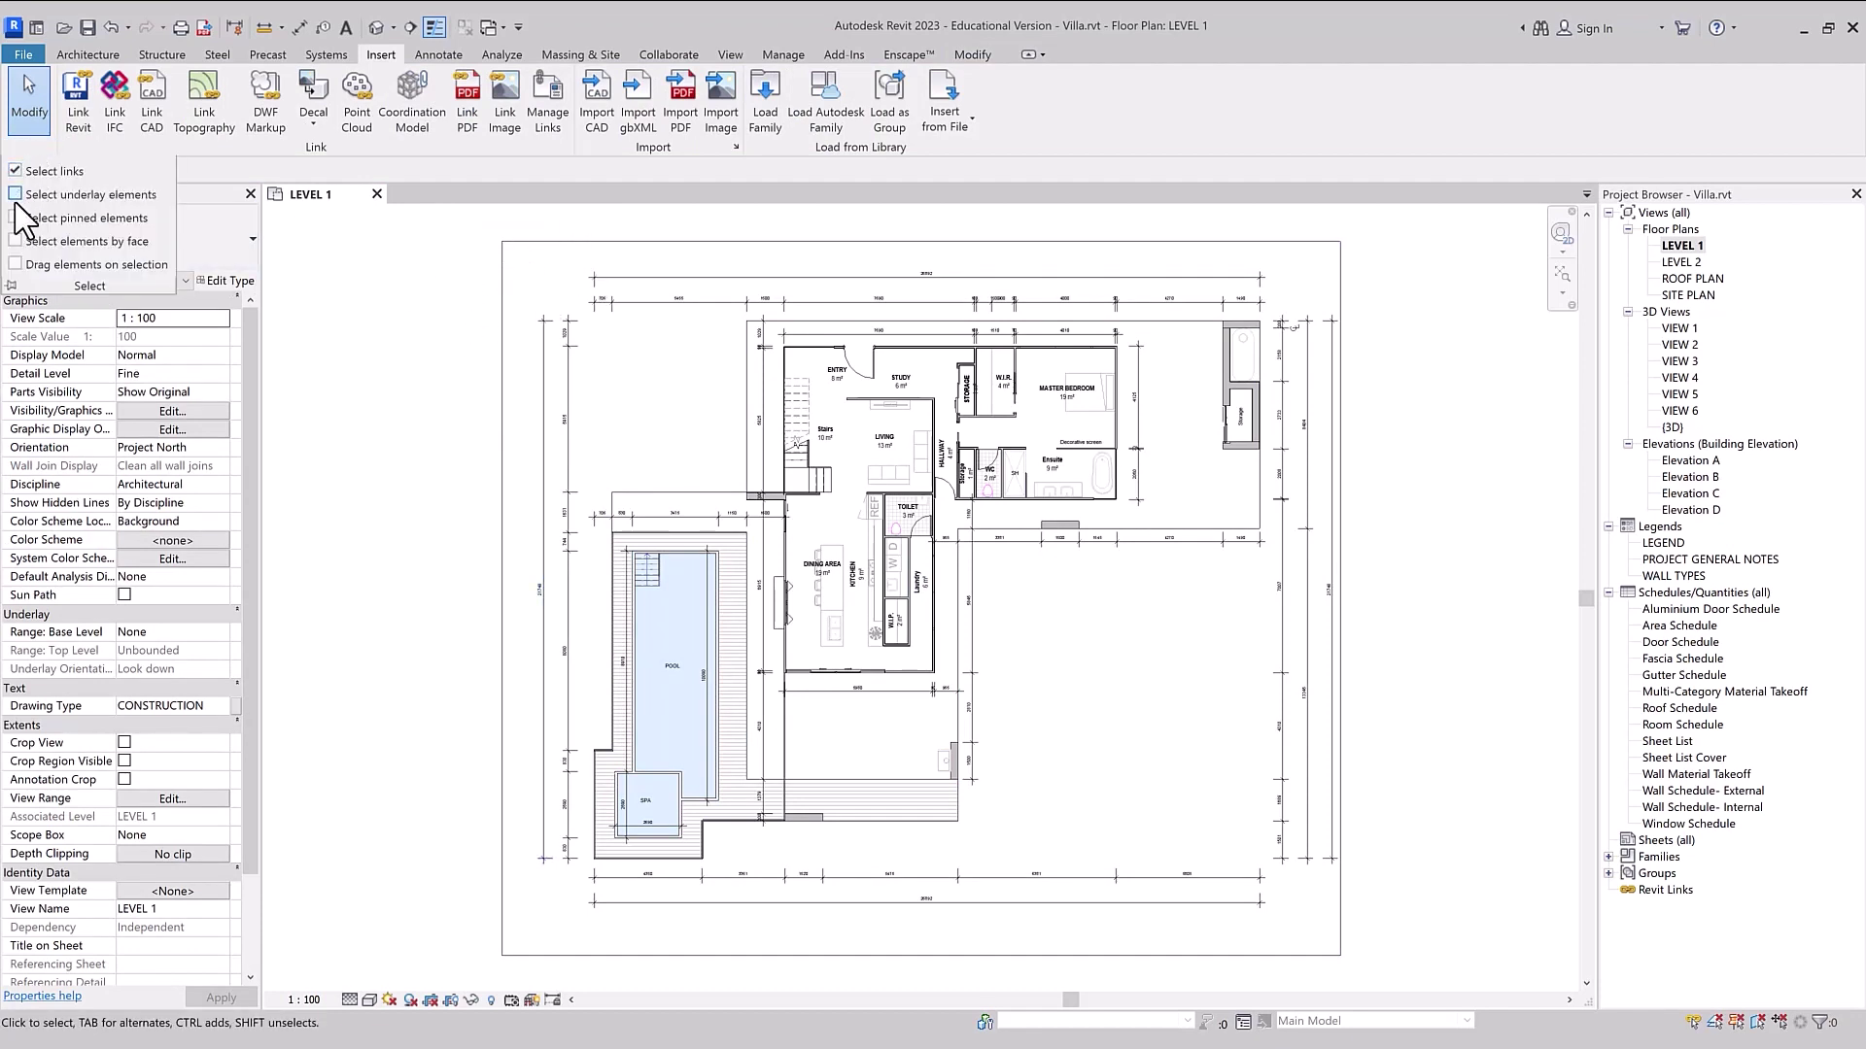
pyautogui.click(16, 218)
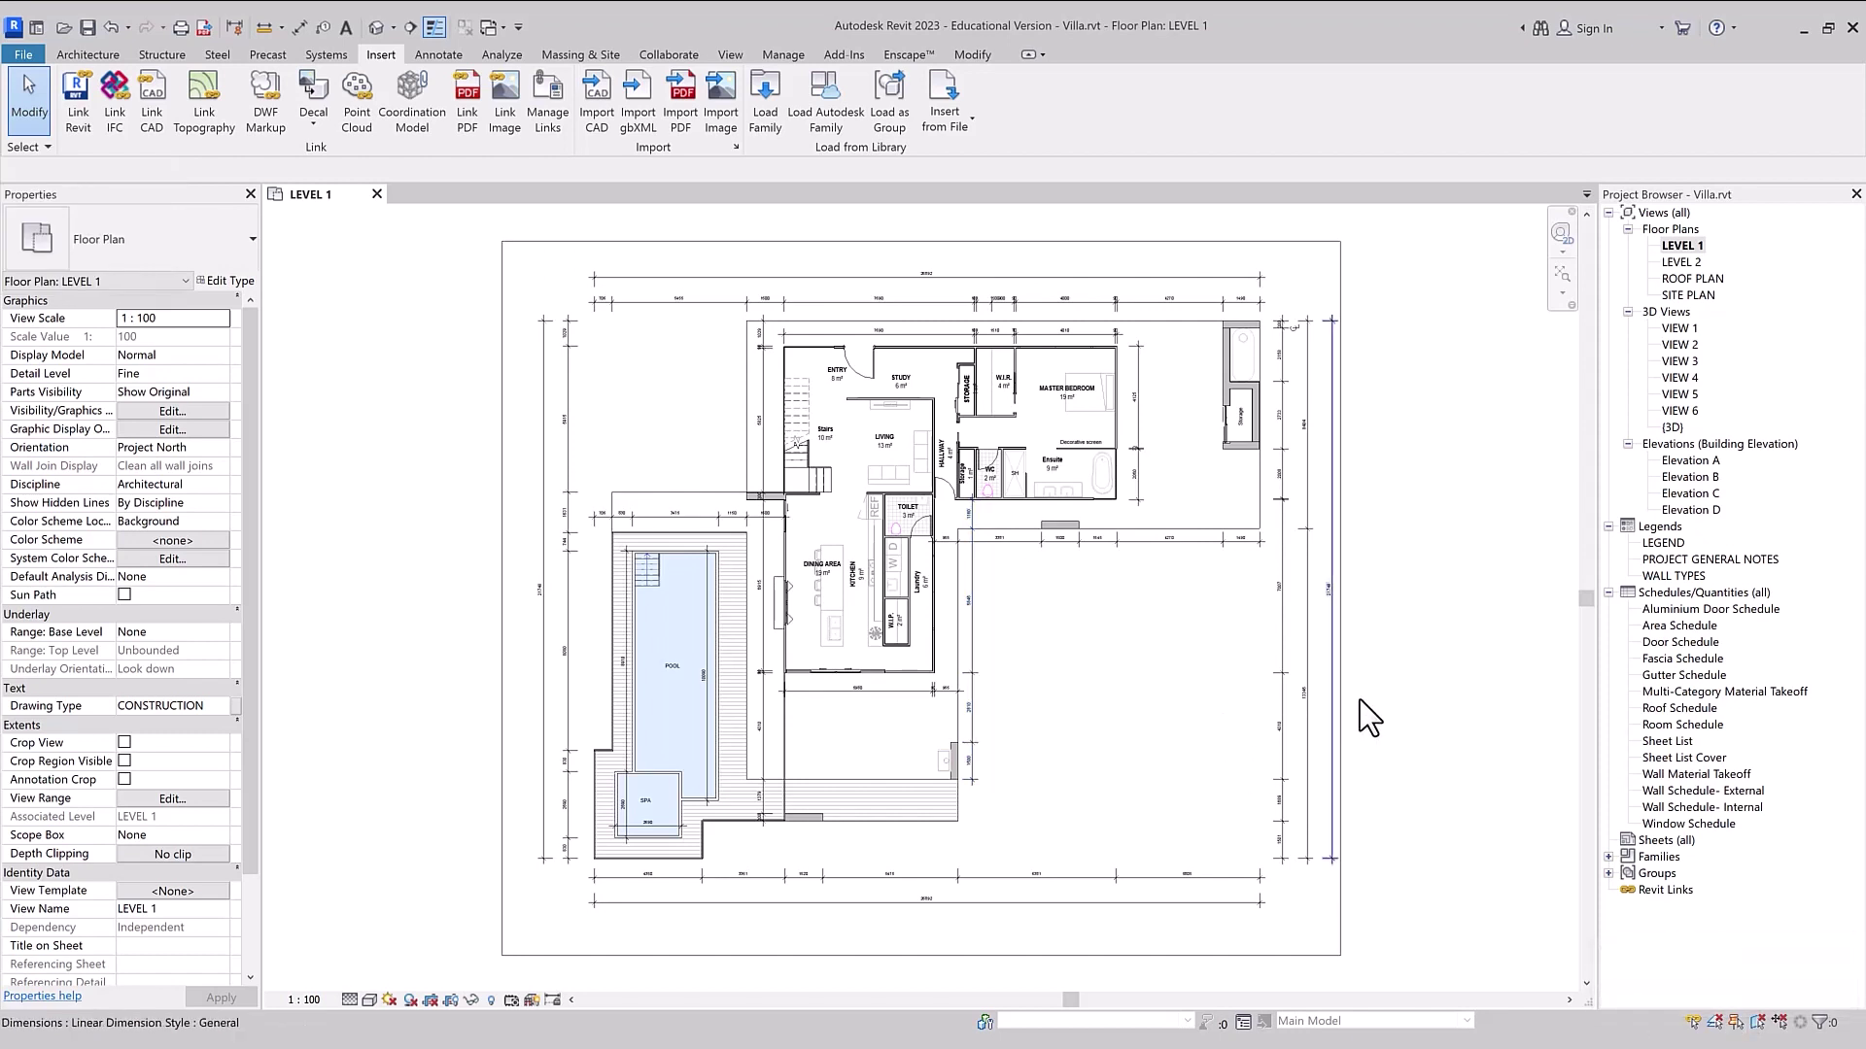
pyautogui.click(1351, 729)
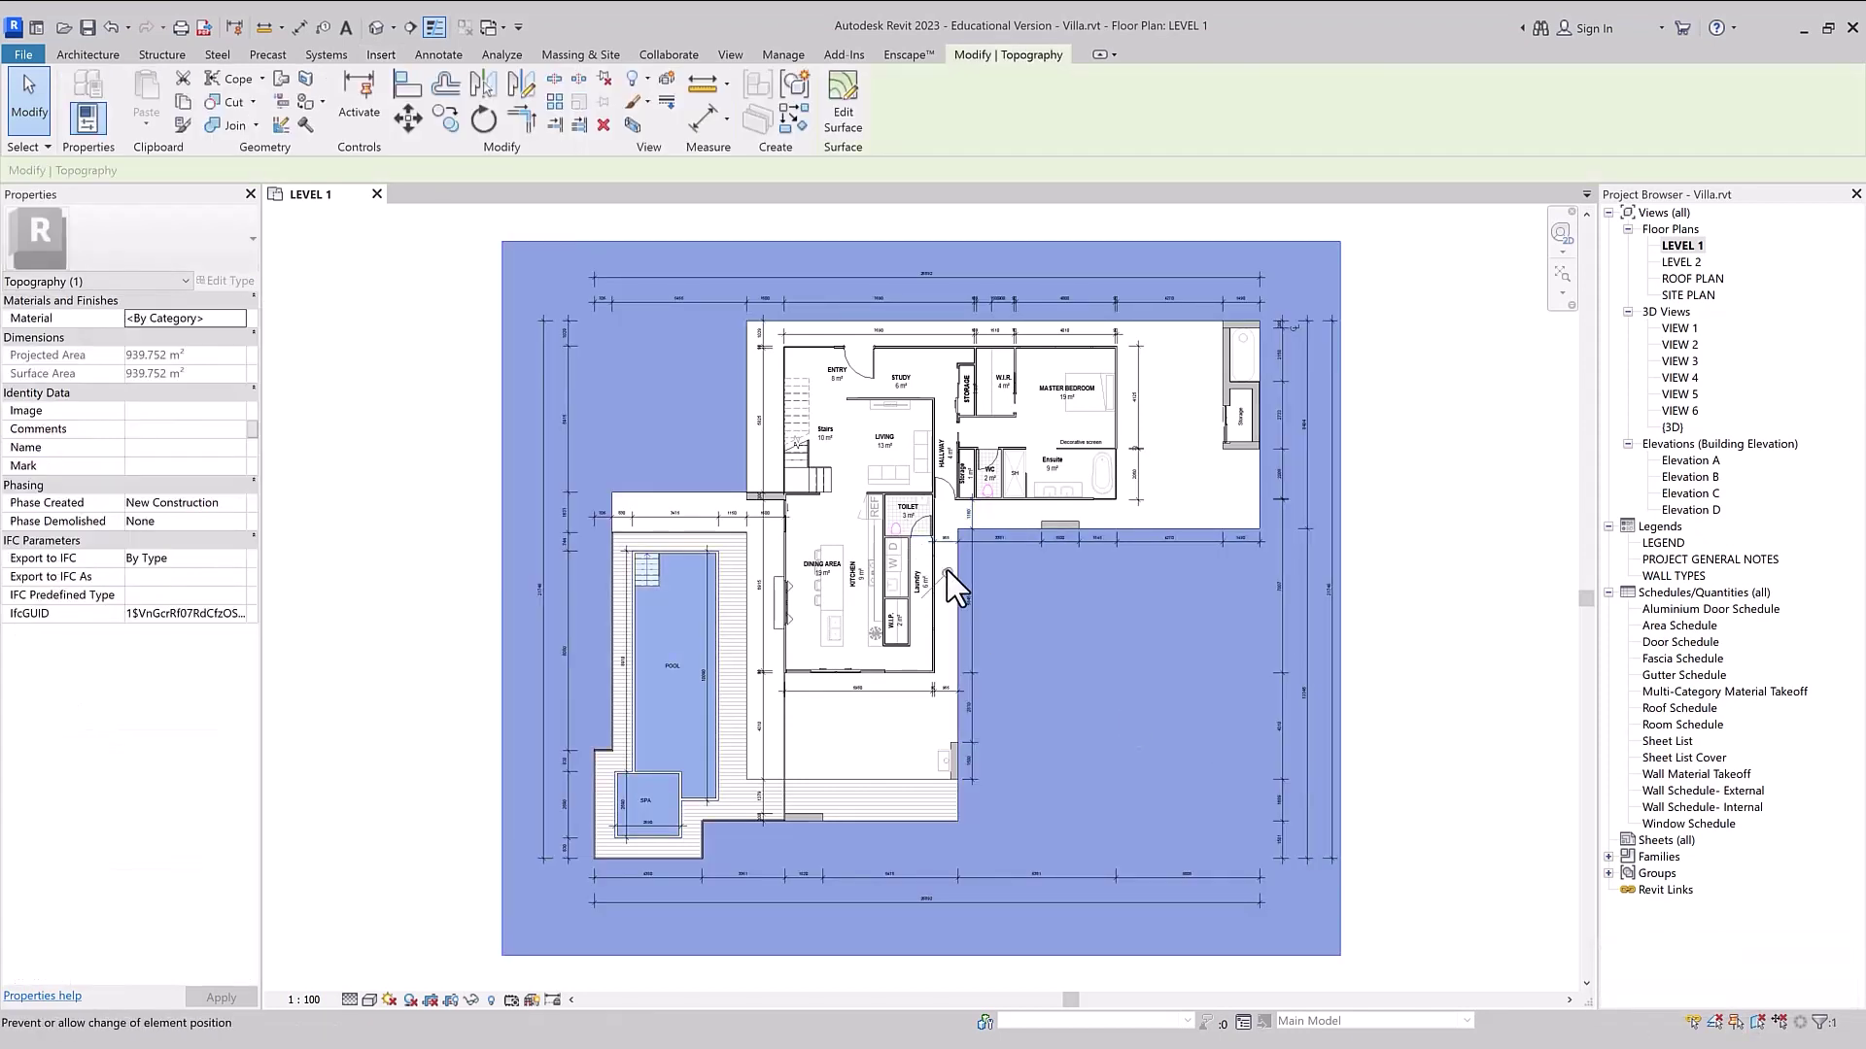
pyautogui.click(1368, 679)
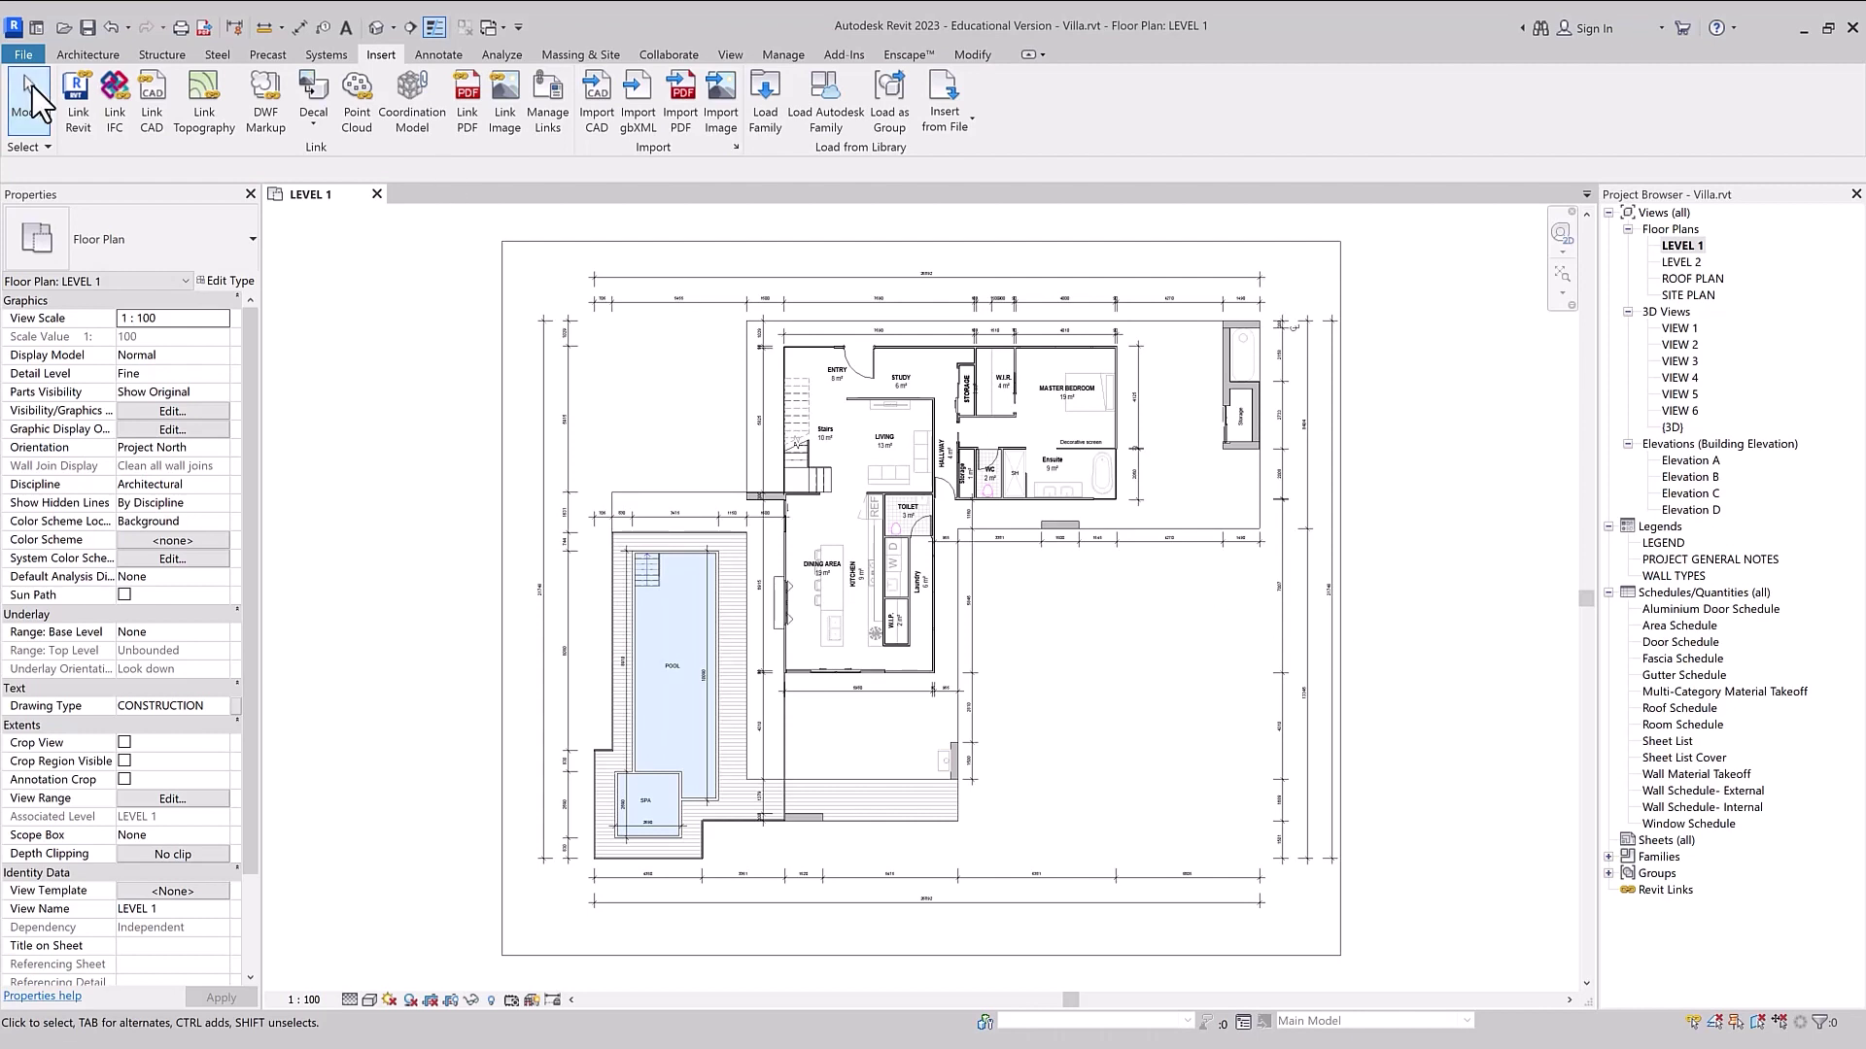
pyautogui.click(35, 146)
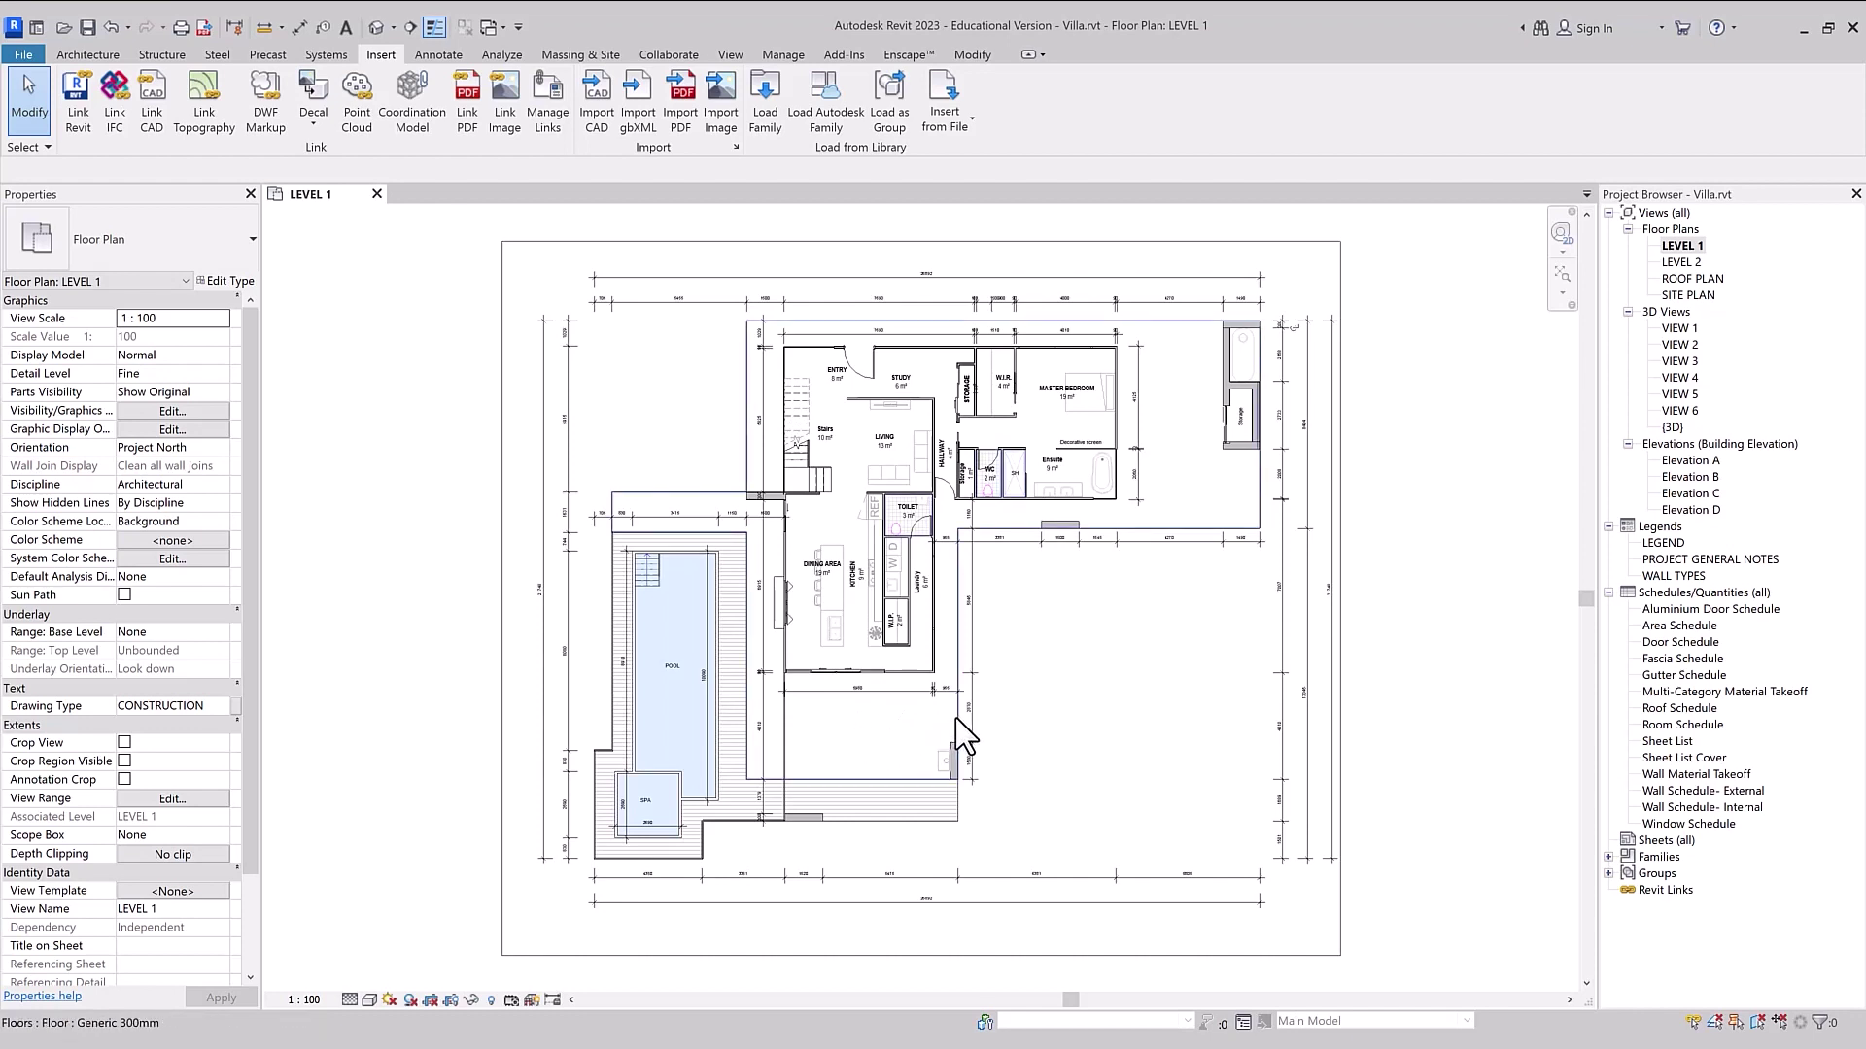
pyautogui.click(964, 750)
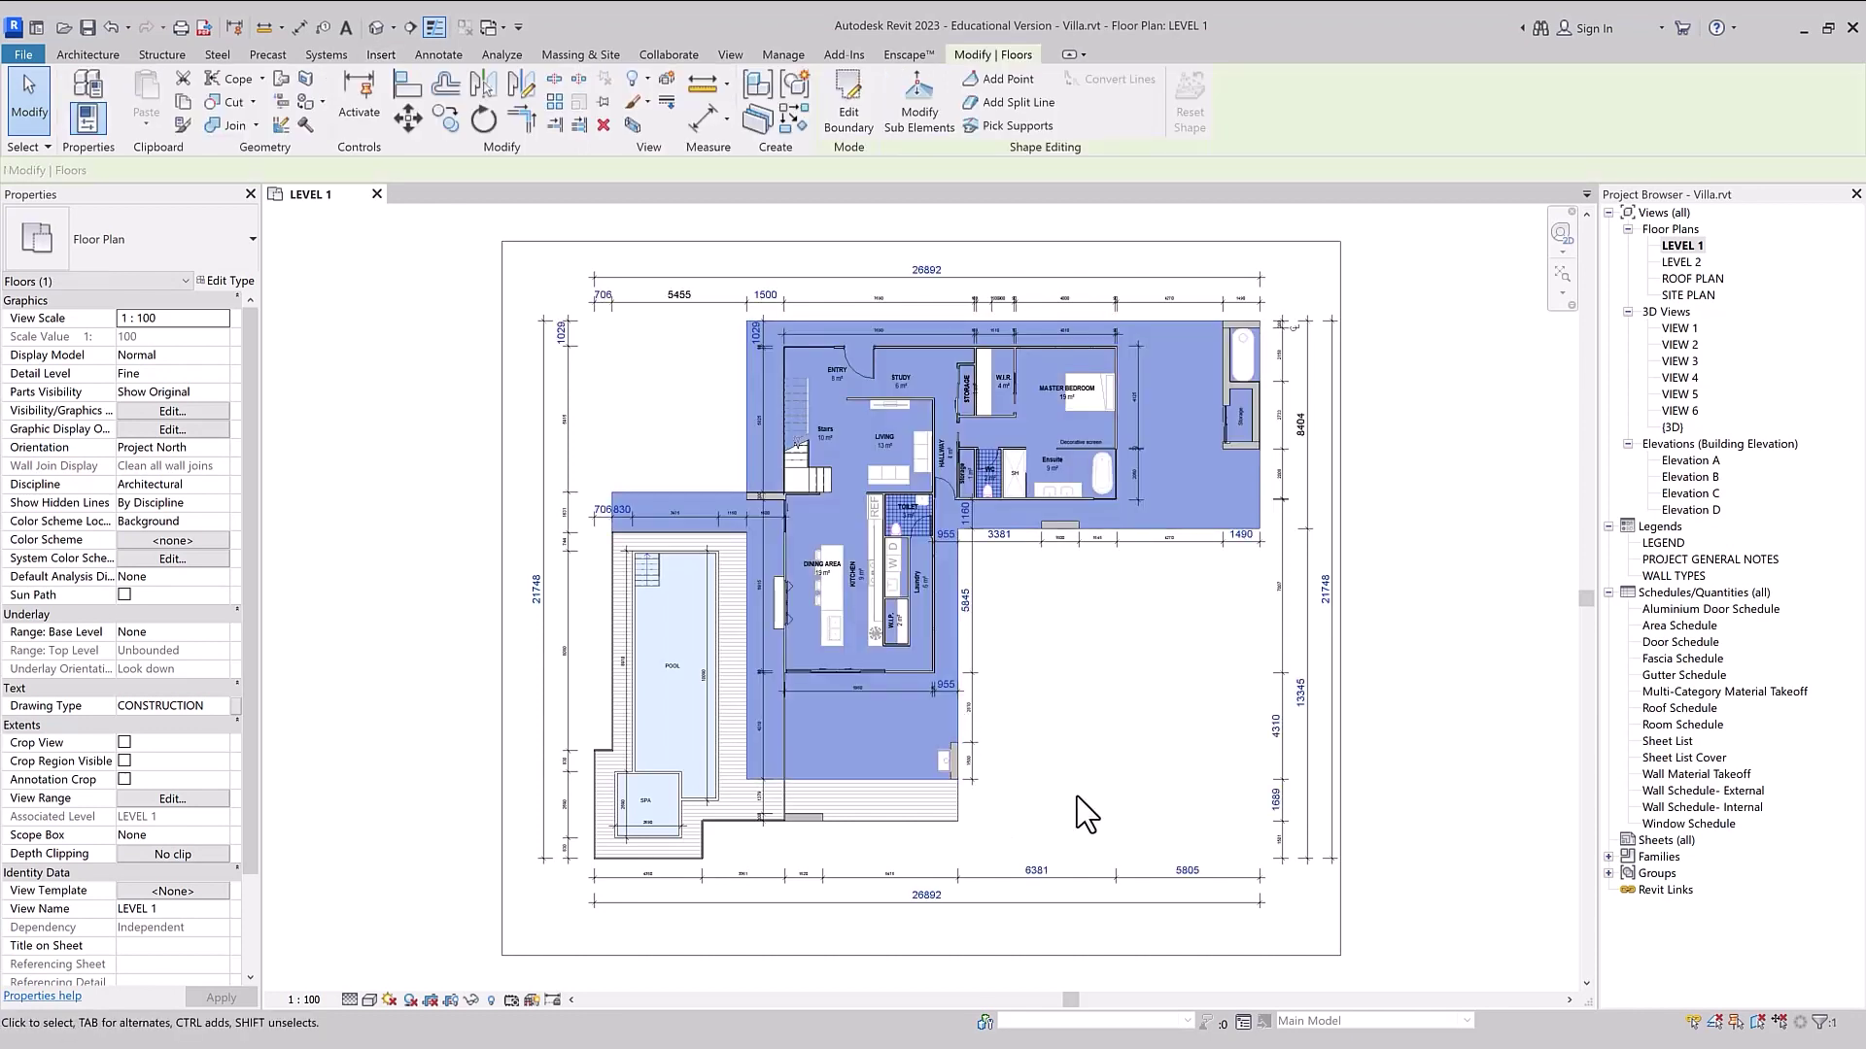
# - Enable Select elements by face, pick the floor by clicking inside it, then deselect
pyautogui.click(29, 102)
pyautogui.click(37, 152)
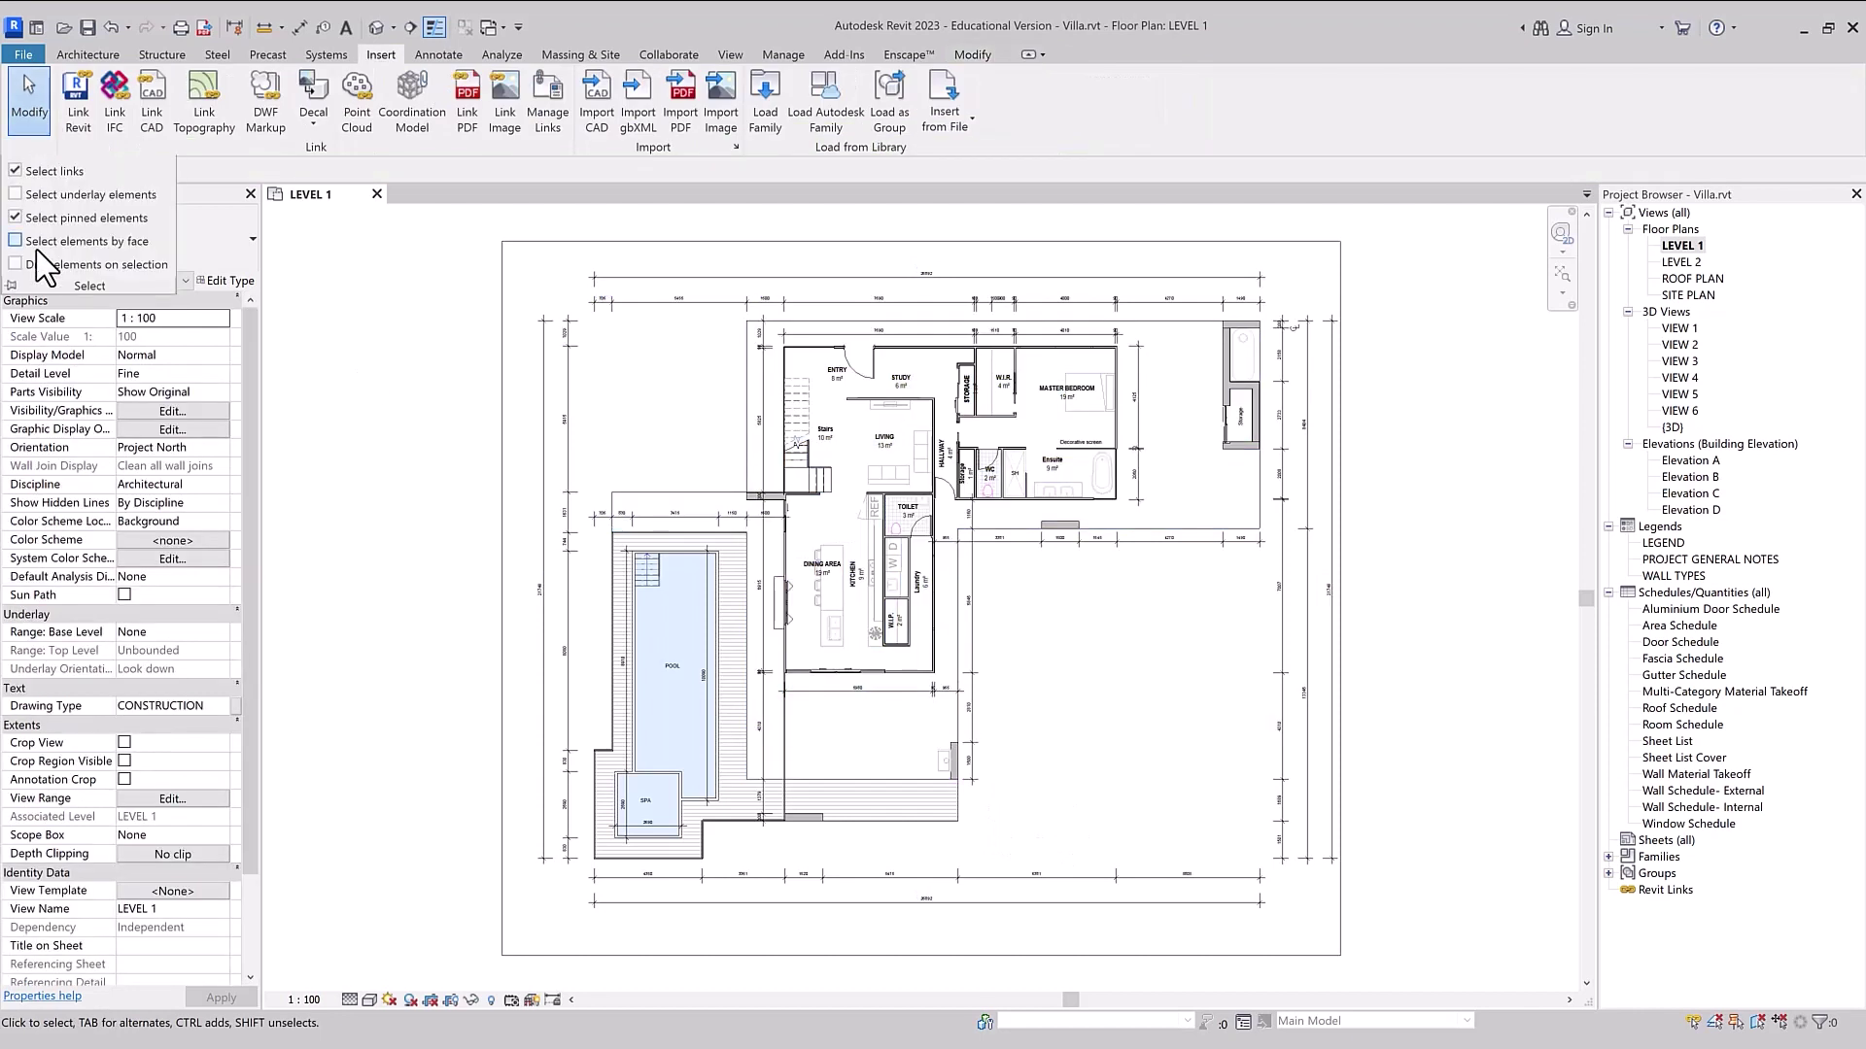
pyautogui.click(23, 243)
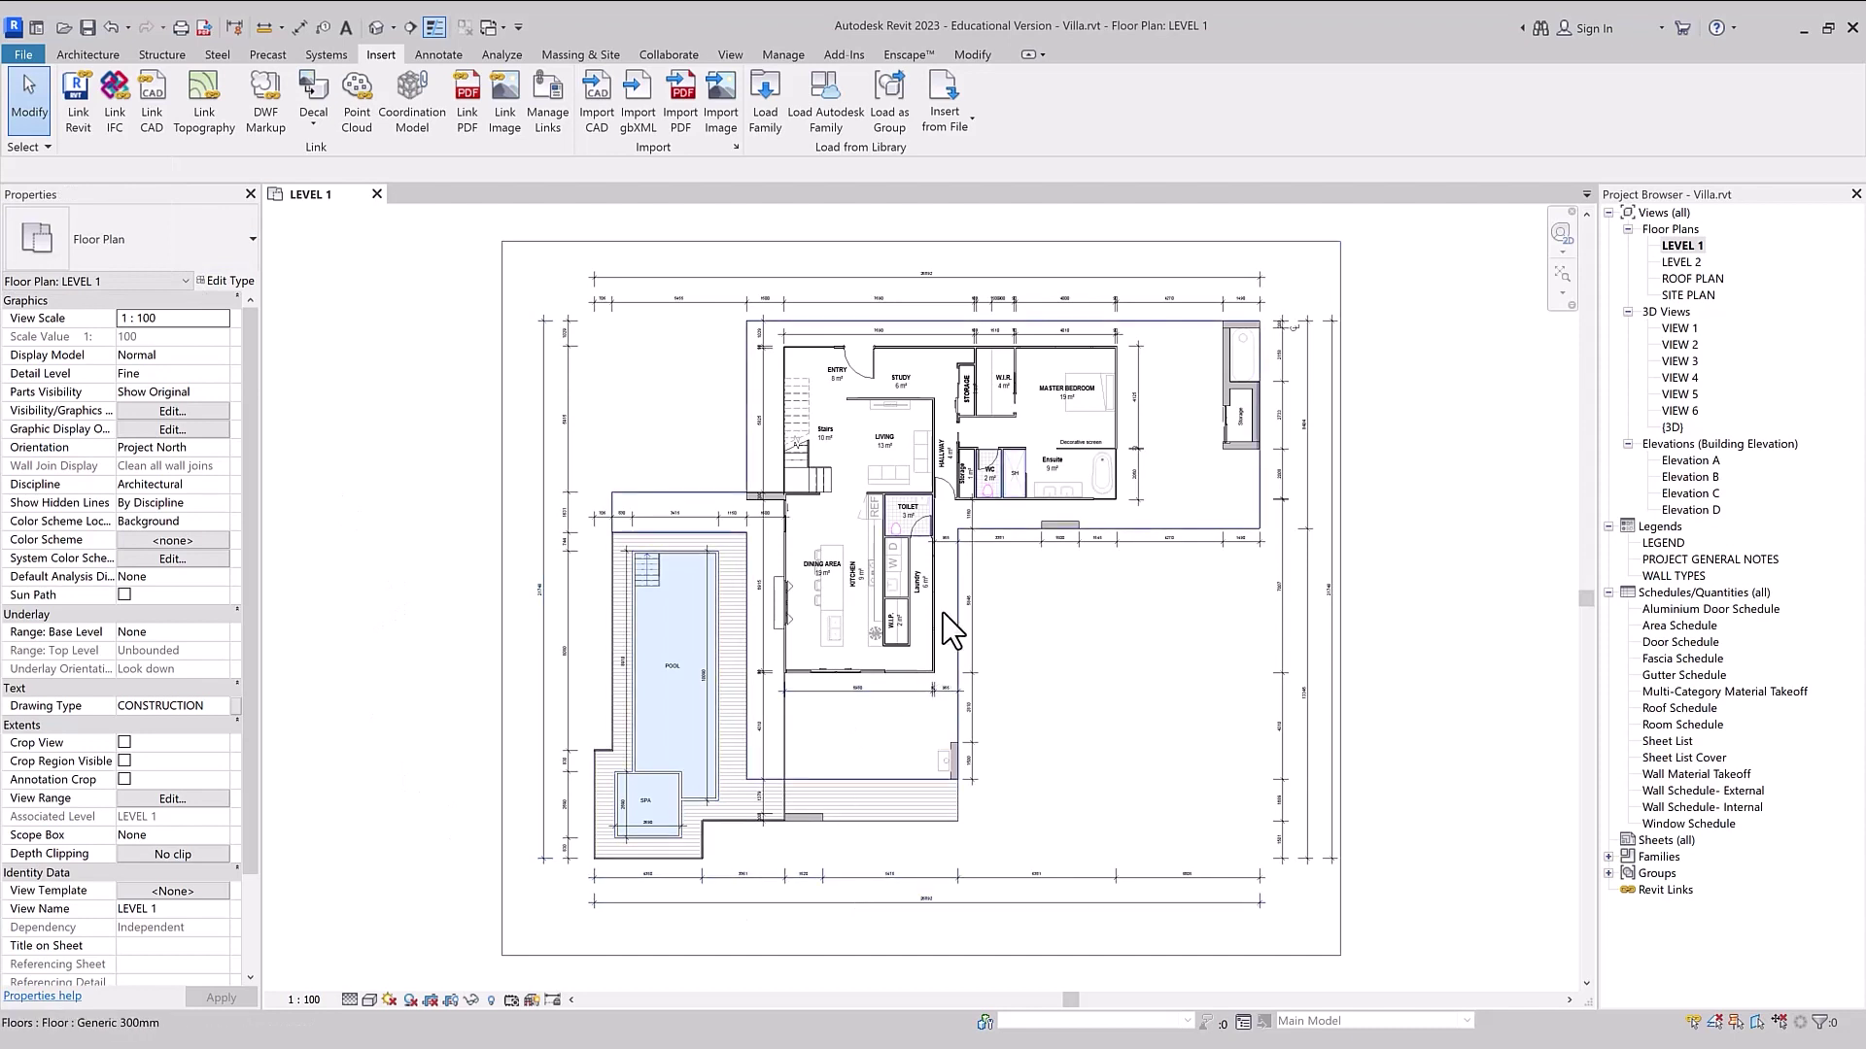
pyautogui.click(1045, 802)
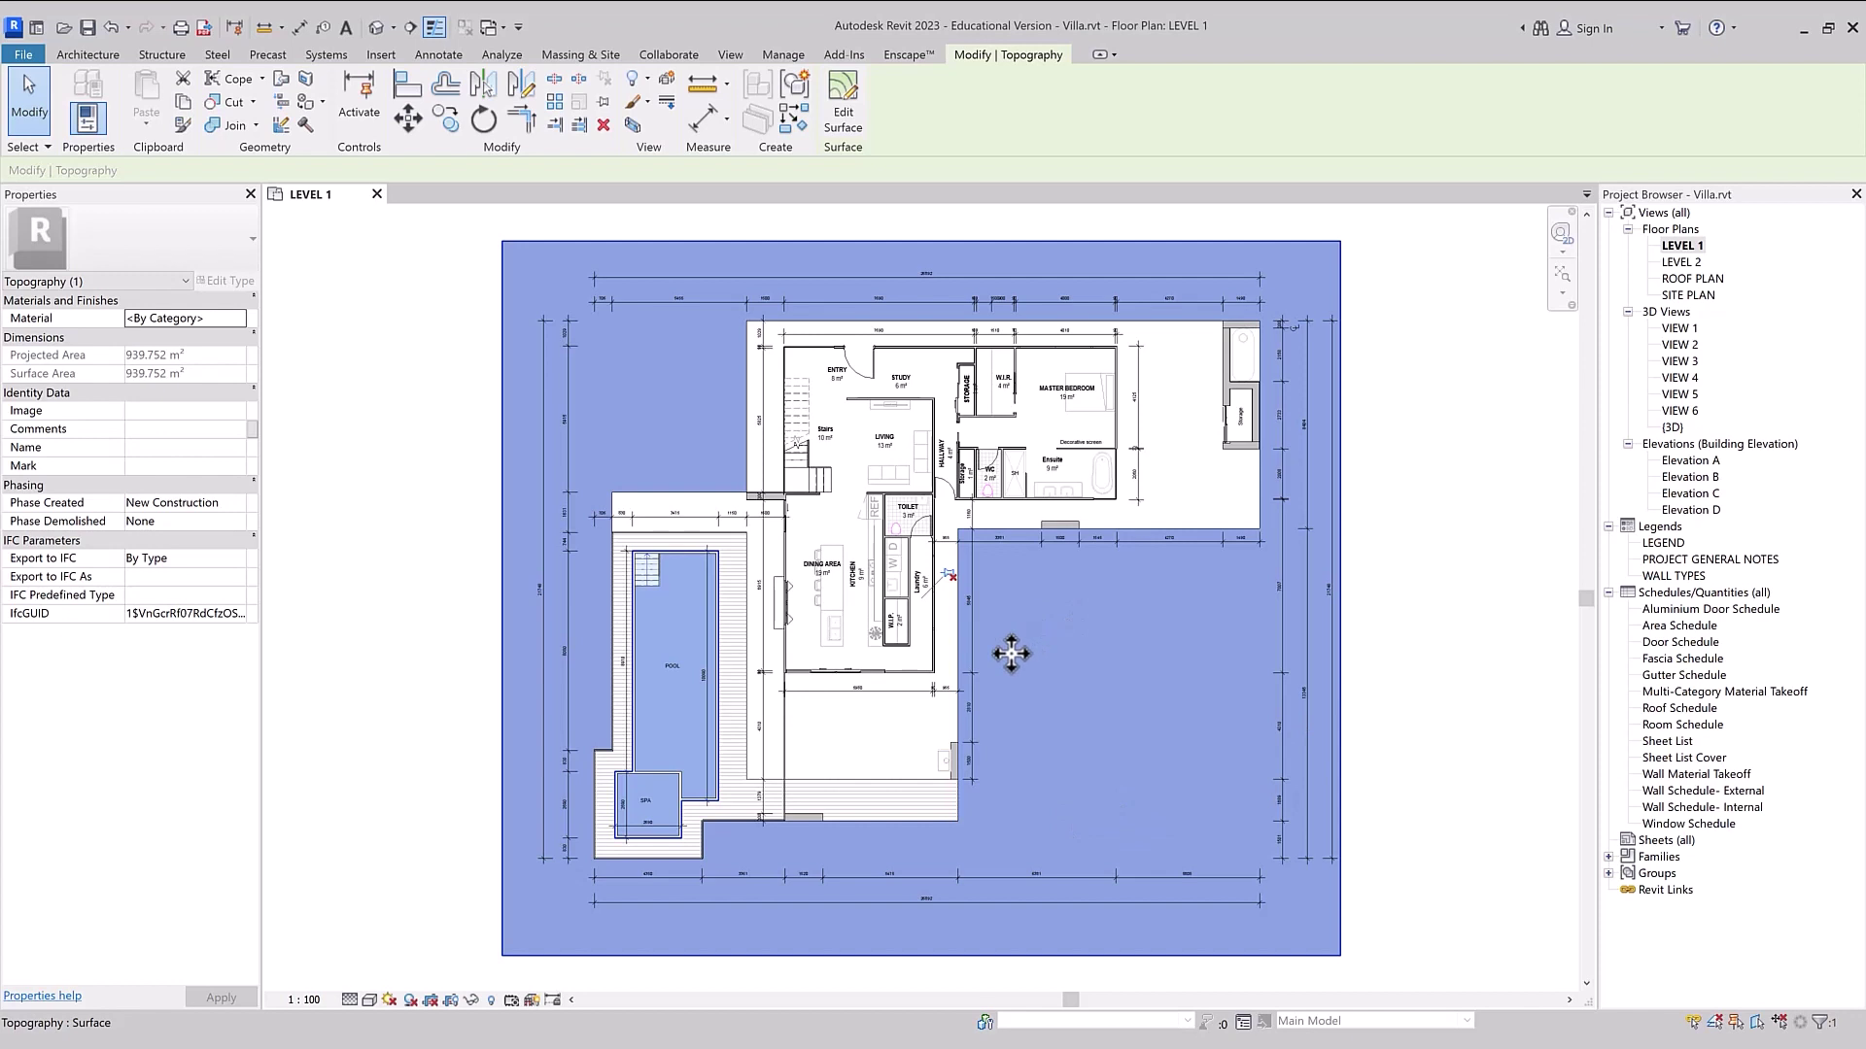
pyautogui.click(39, 146)
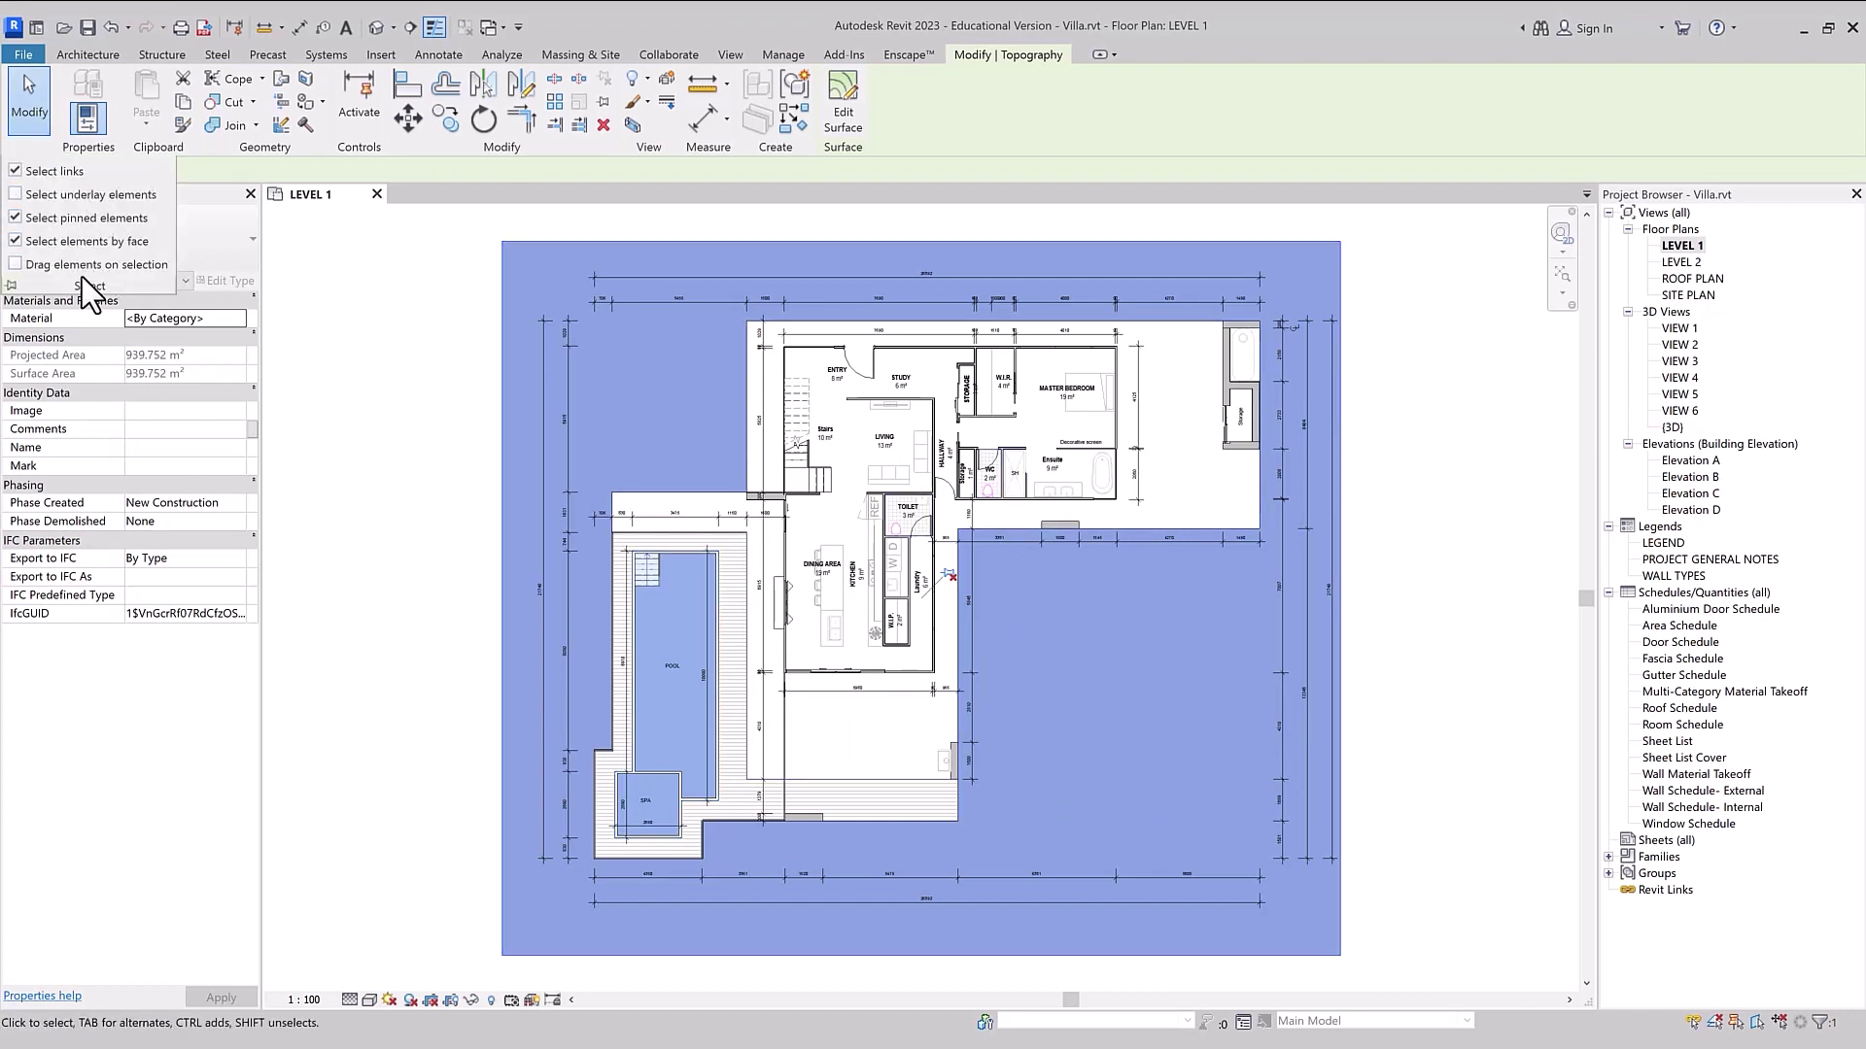
pyautogui.click(1514, 744)
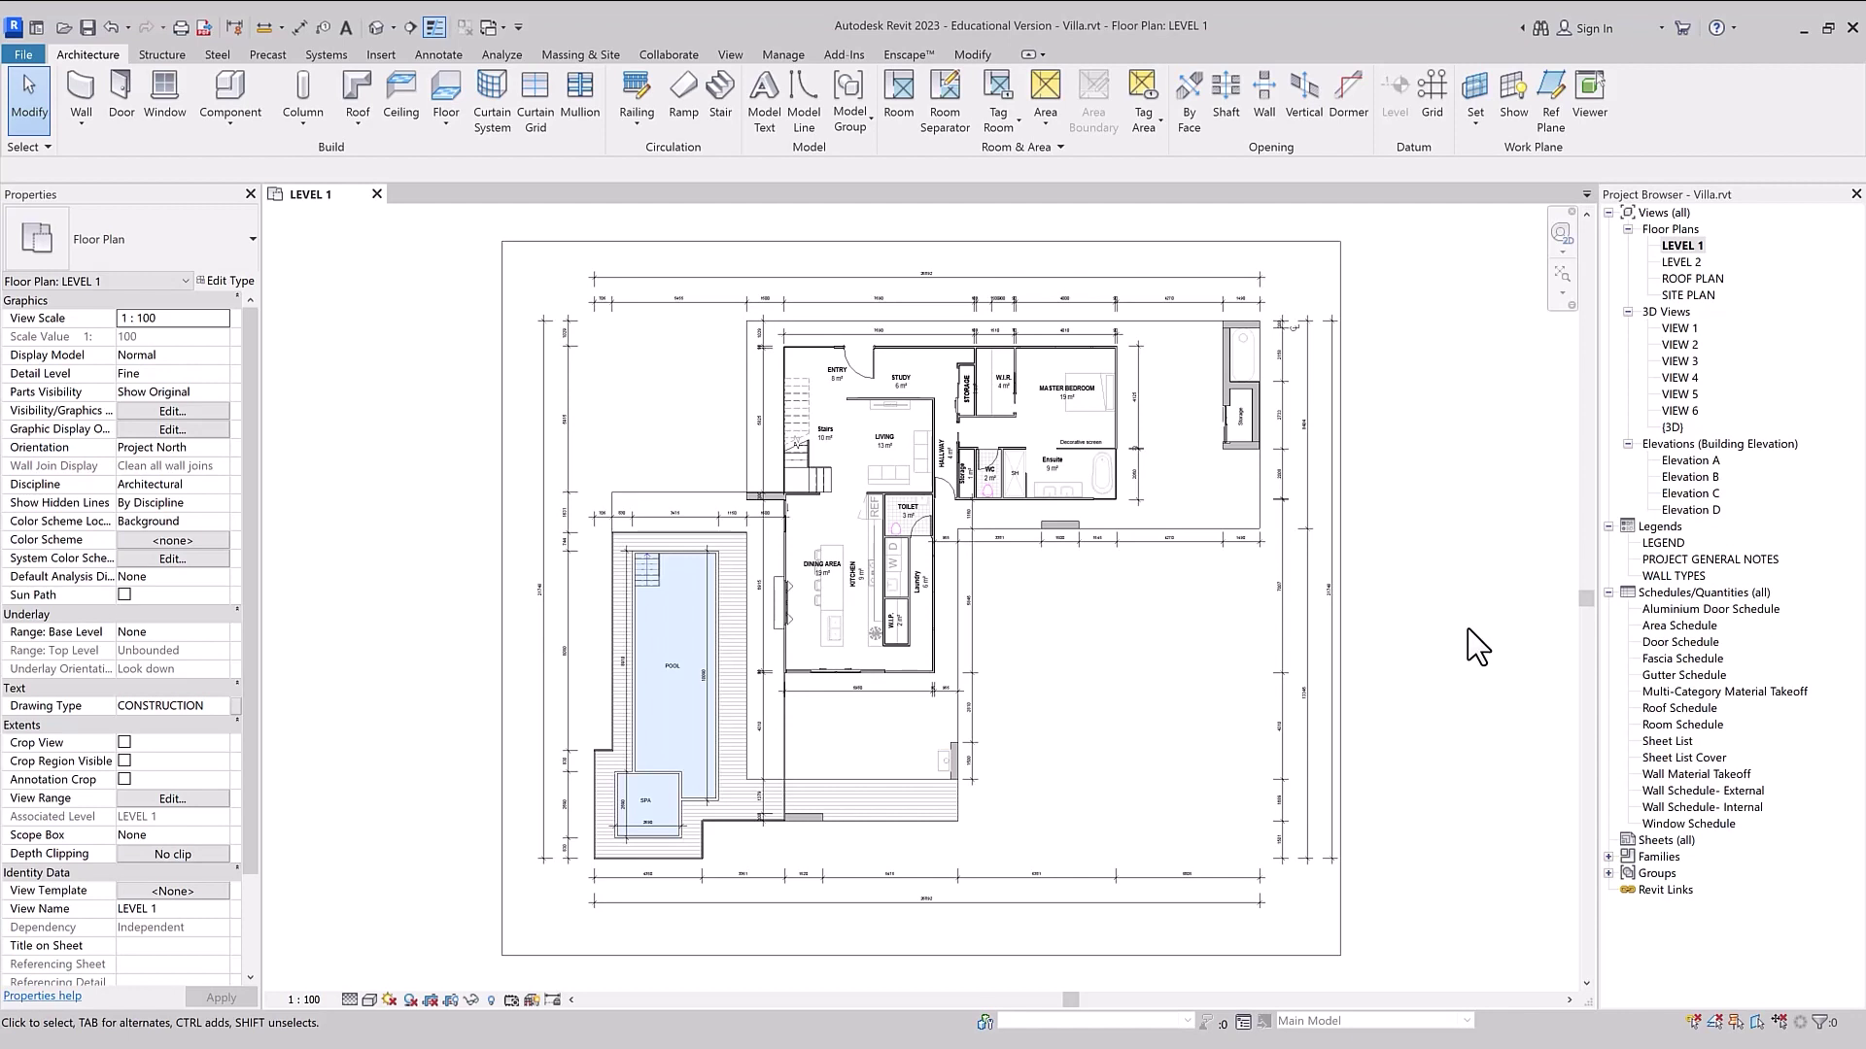
# - Restore the earlier two-item selection with Select Previous
pyautogui.scroll(2, 1472, 630)
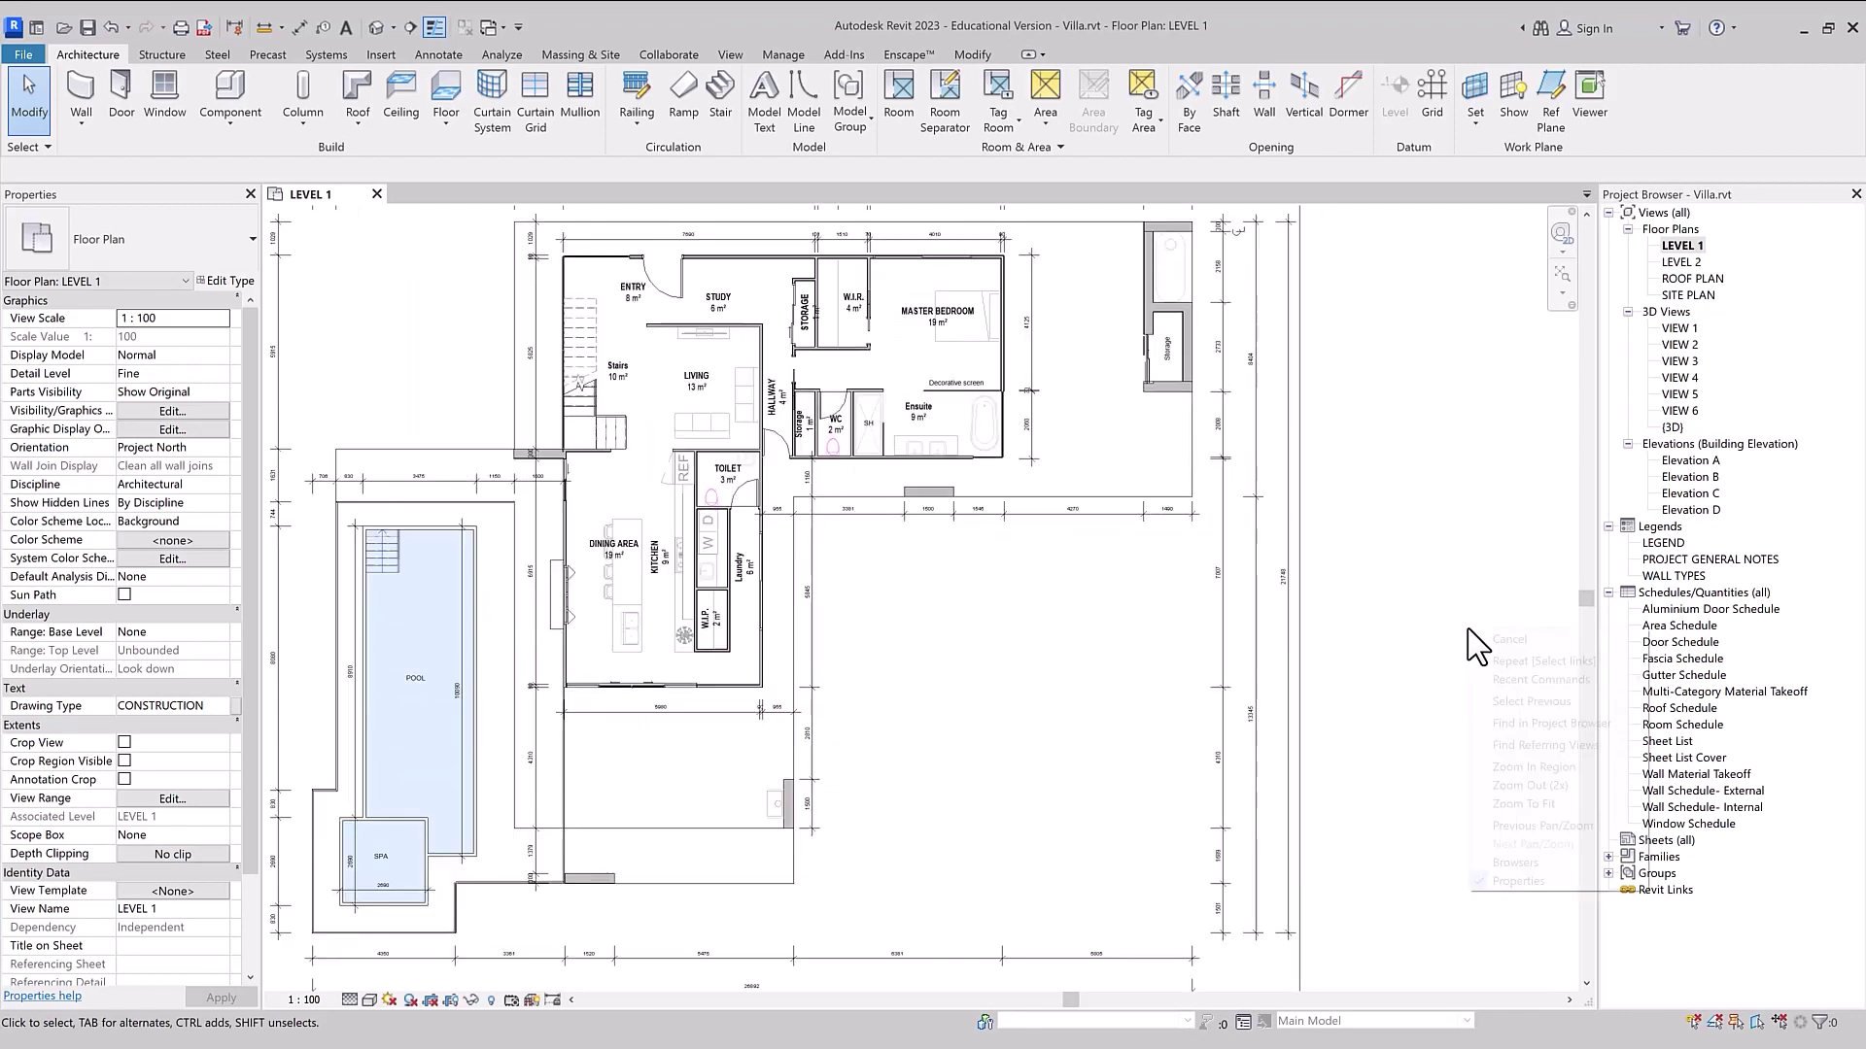
pyautogui.rightClick(1469, 632)
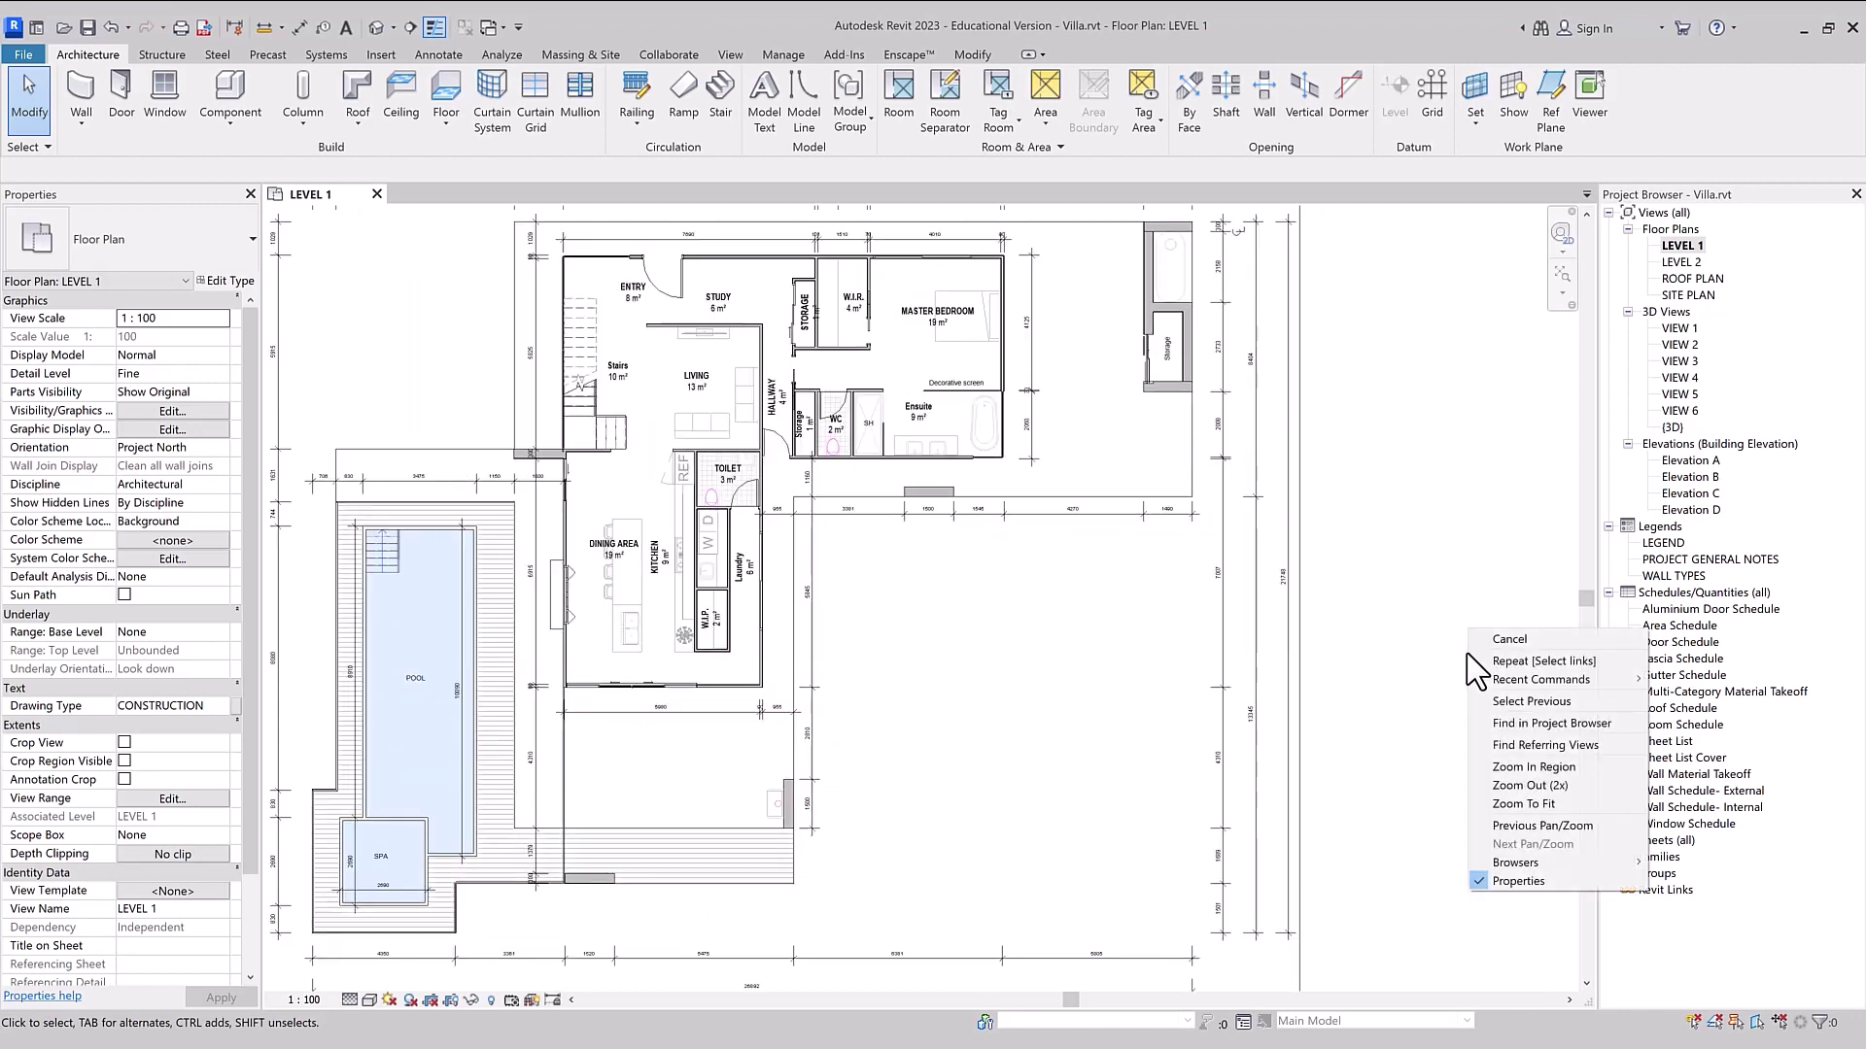
pyautogui.click(1496, 700)
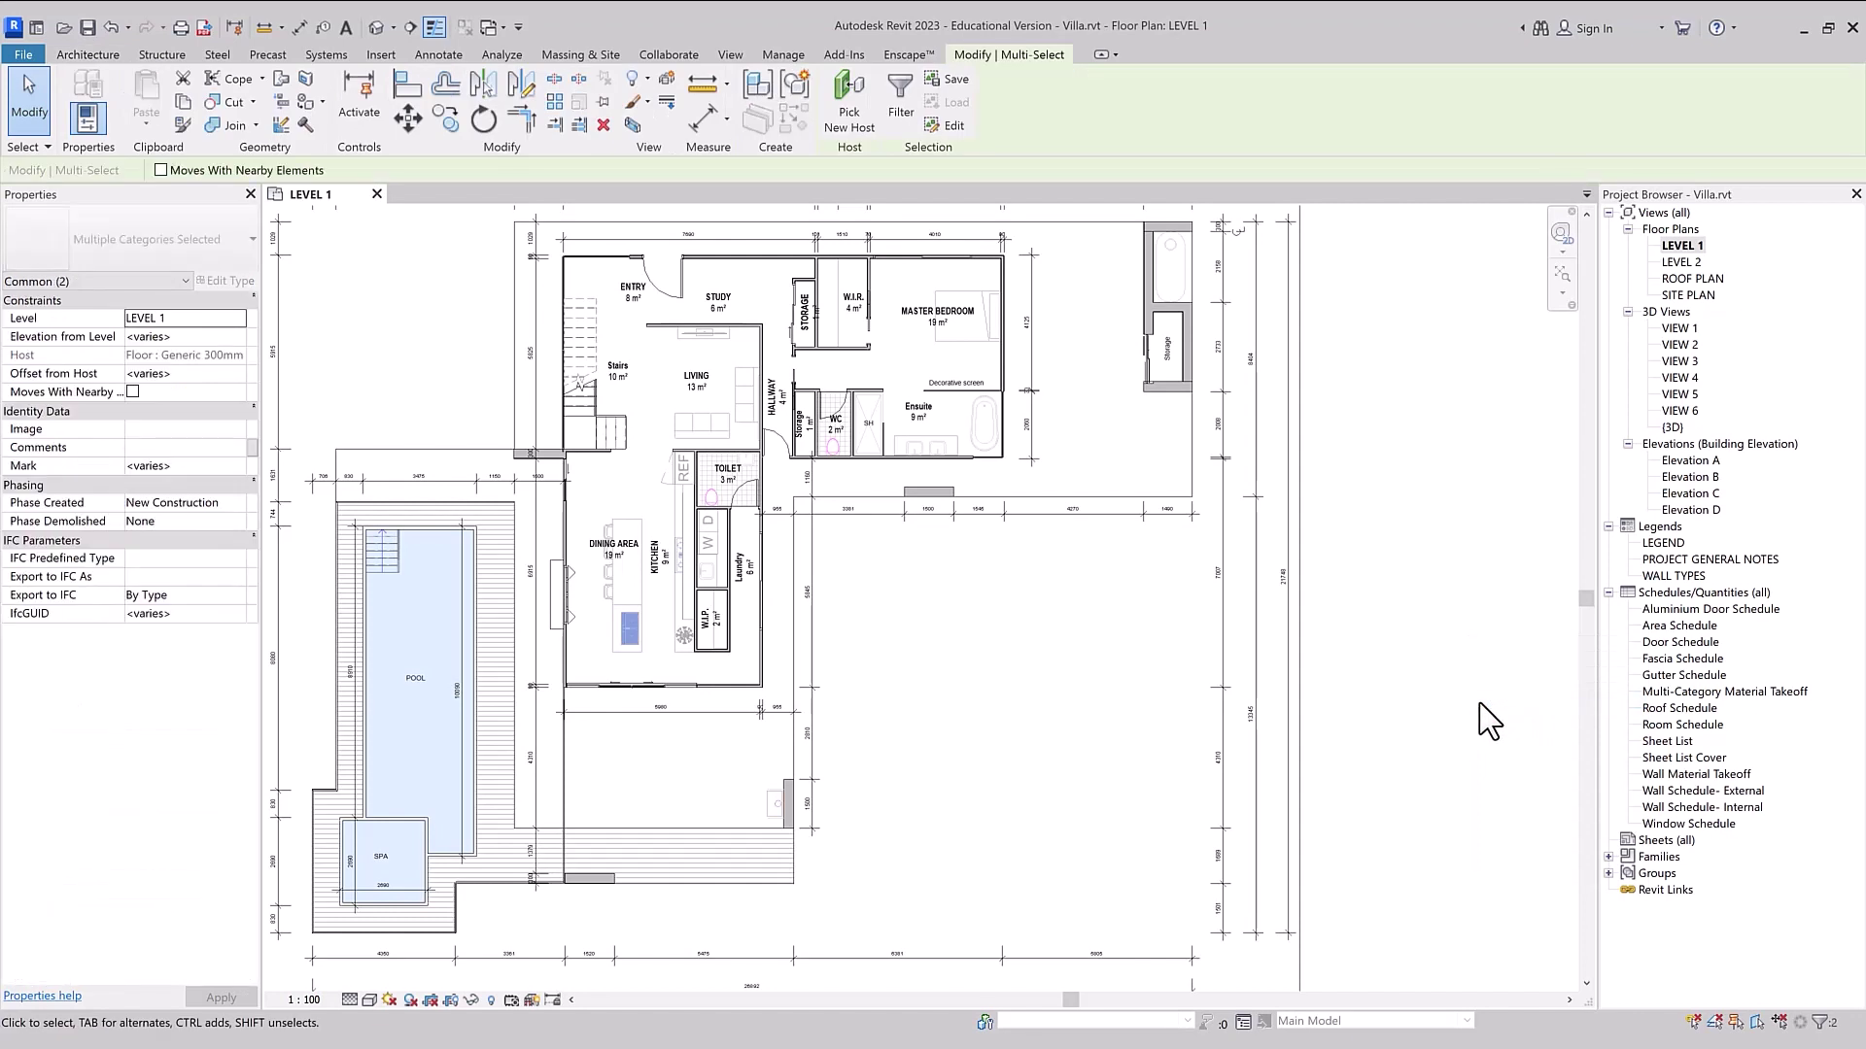
# - Add Array Group 1, the dining chairs, sofa, lounge chair and more items, reaching eleven elements
pyautogui.scroll(2, 607, 583)
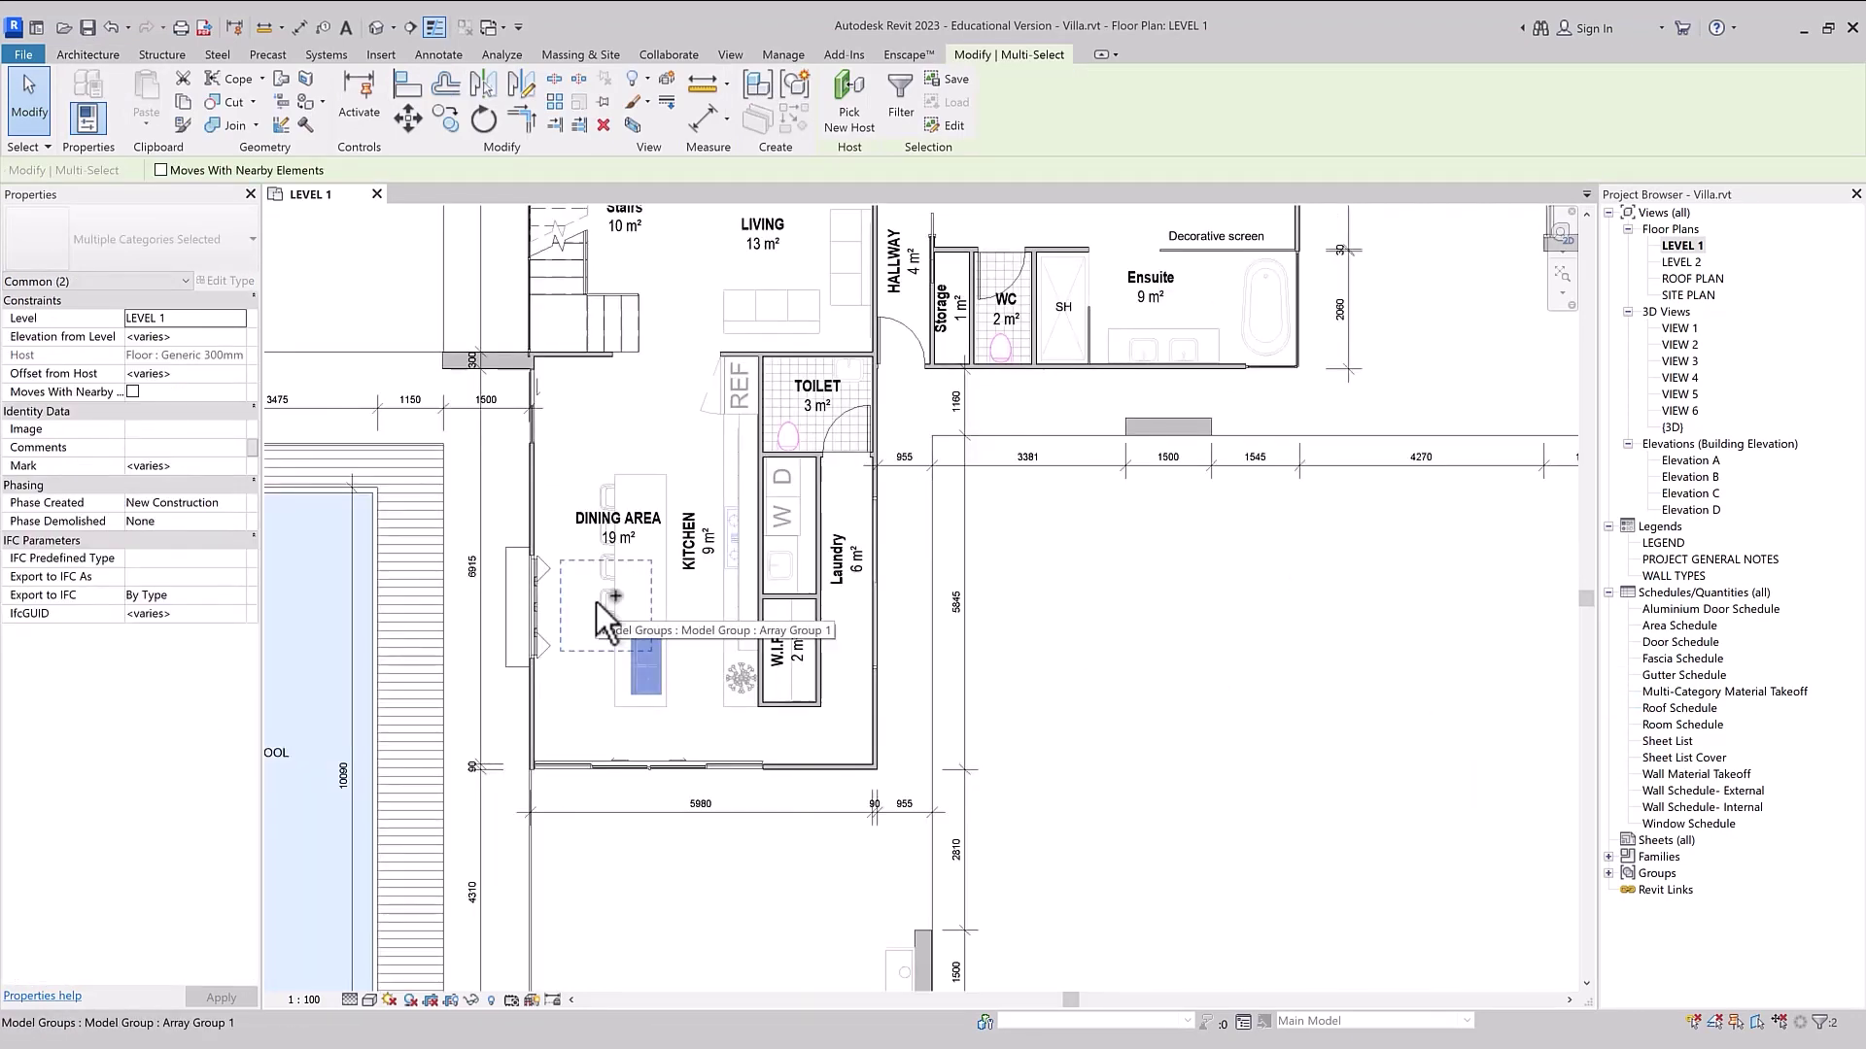
pyautogui.keyDown('ctrl'); pyautogui.click(596, 603); pyautogui.keyUp('ctrl')
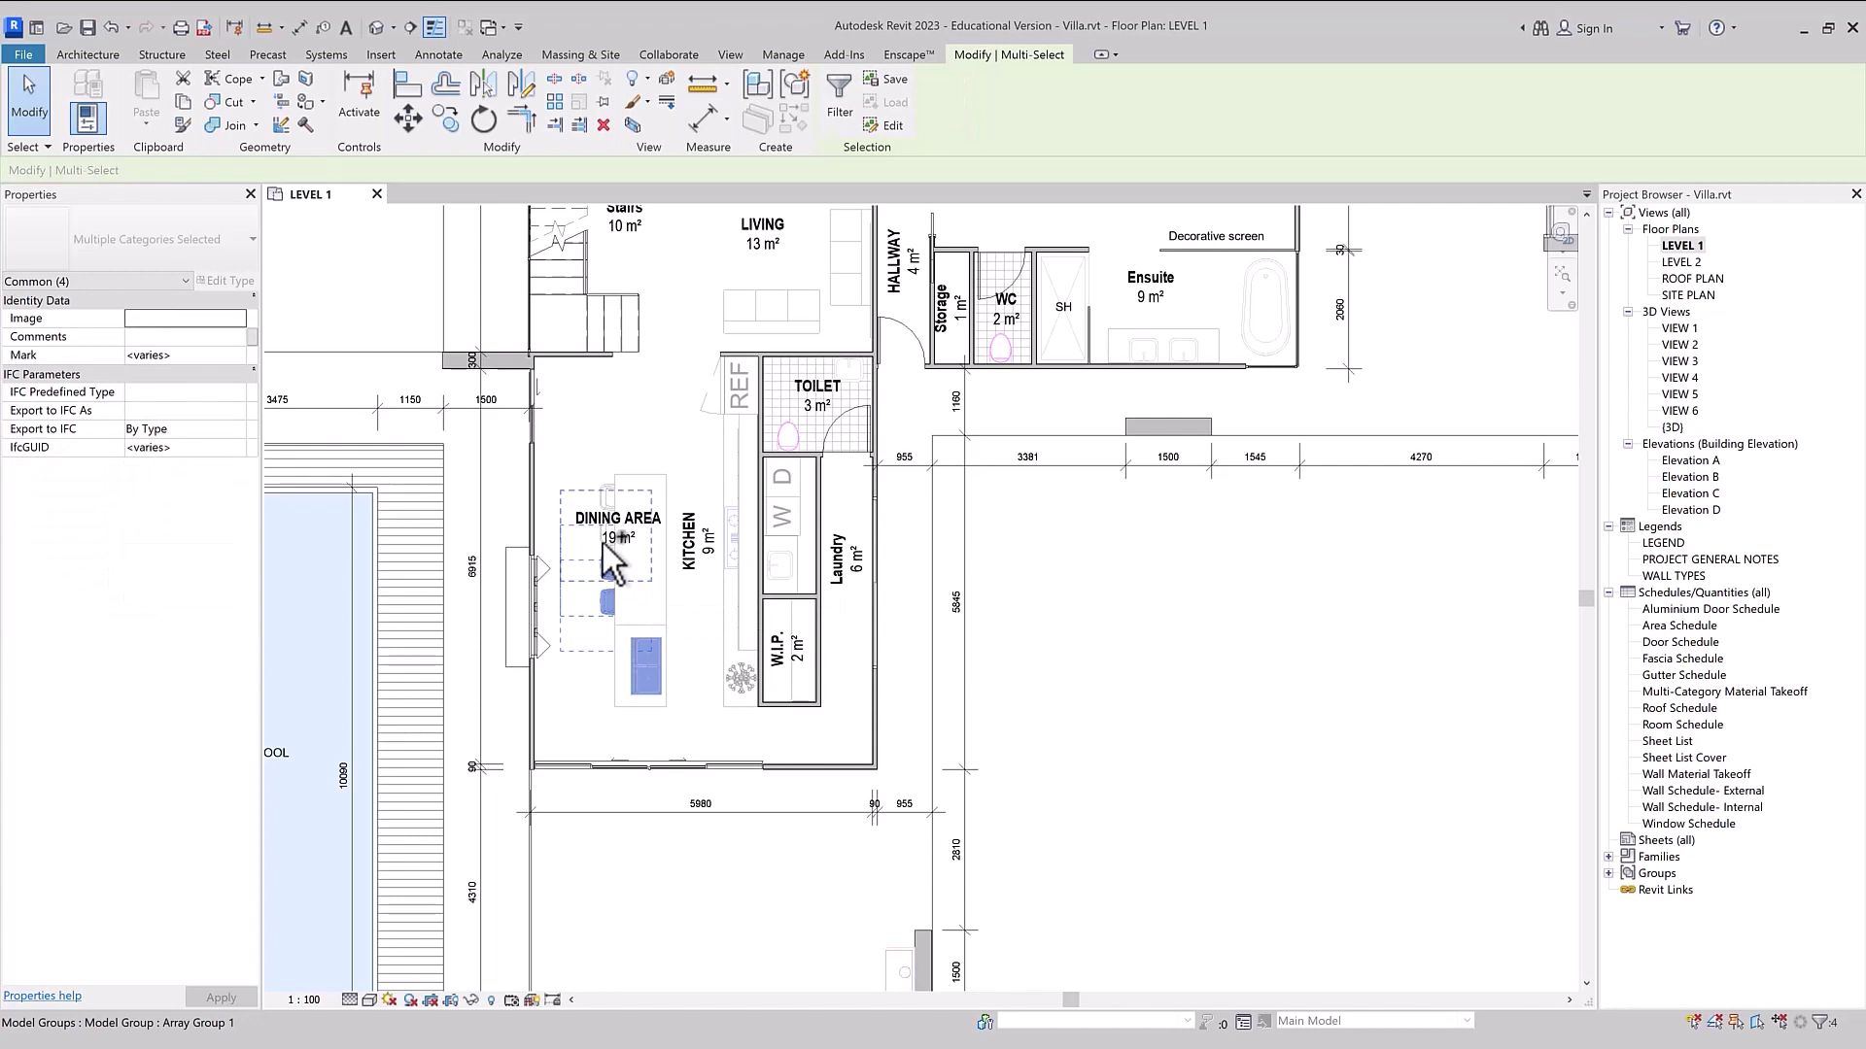
pyautogui.keyDown('ctrl'); pyautogui.click(598, 498); pyautogui.keyUp('ctrl')
pyautogui.scroll(-2, 738, 714)
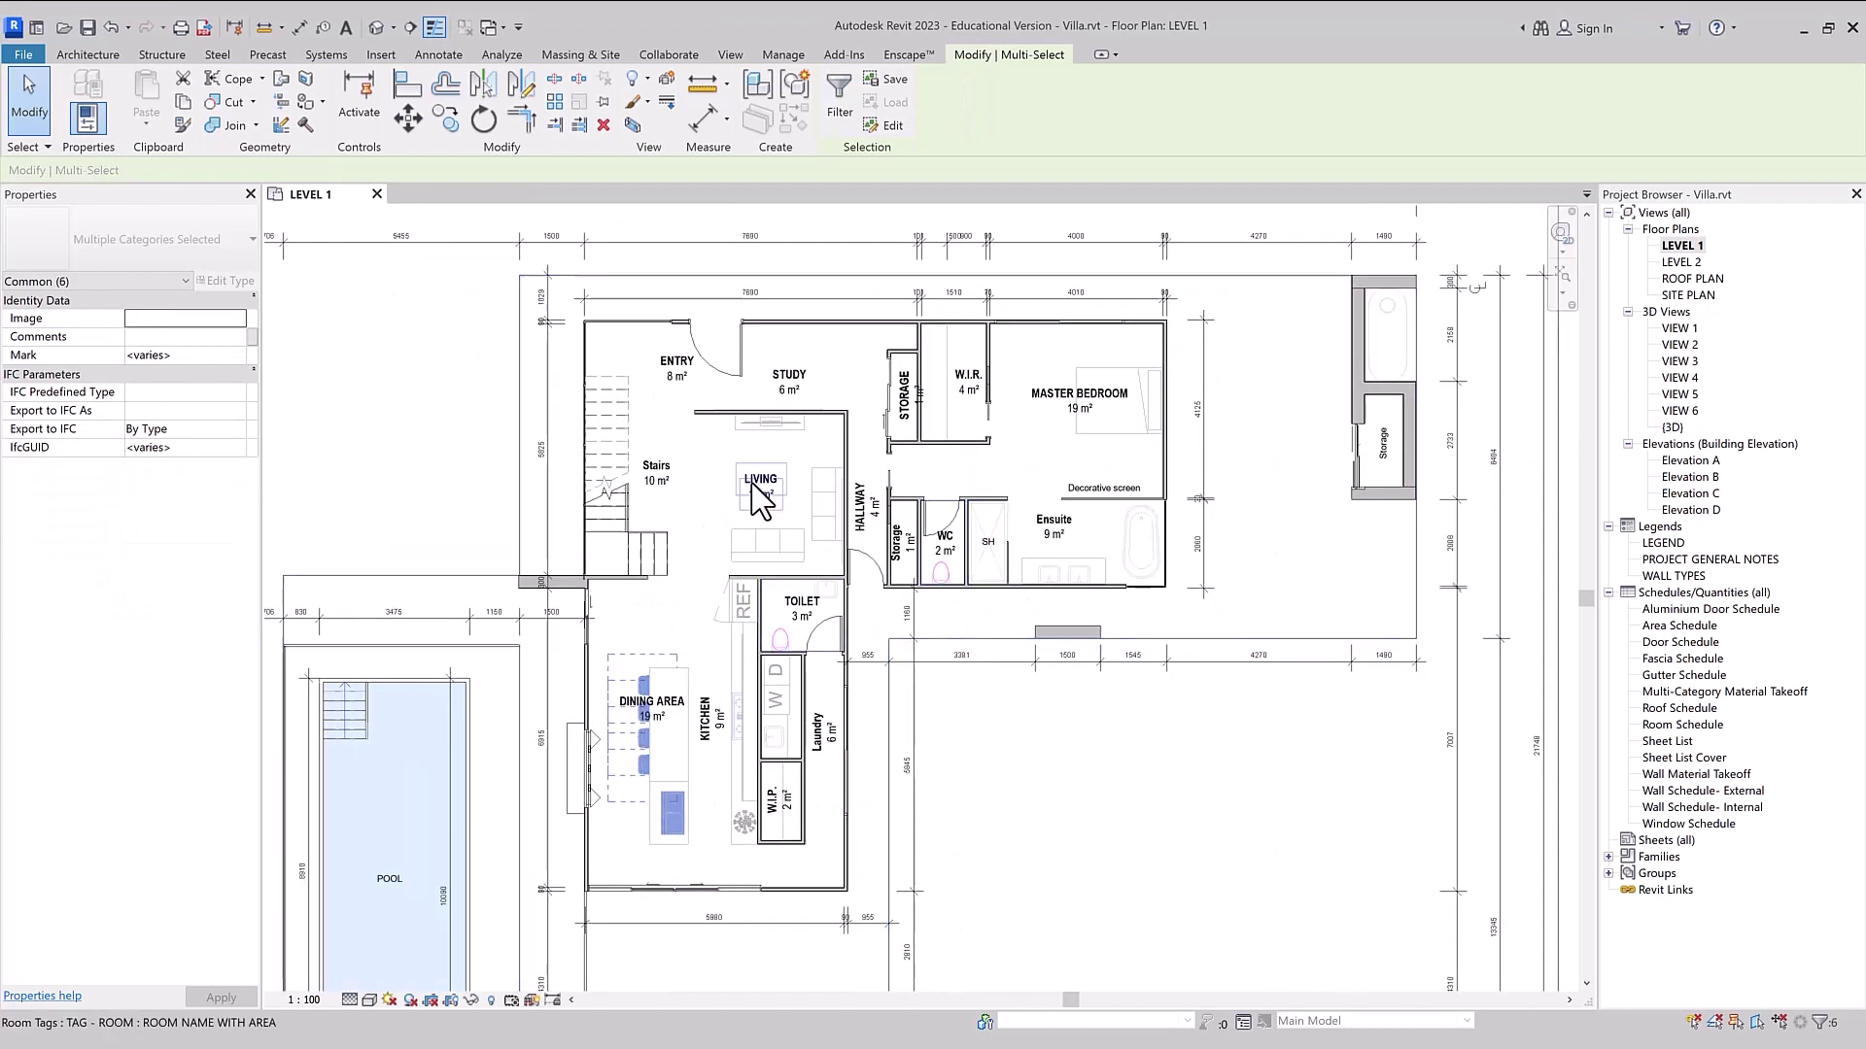
pyautogui.keyDown('ctrl'); pyautogui.click(777, 549); pyautogui.keyUp('ctrl')
pyautogui.keyDown('ctrl'); pyautogui.click(826, 504); pyautogui.keyUp('ctrl')
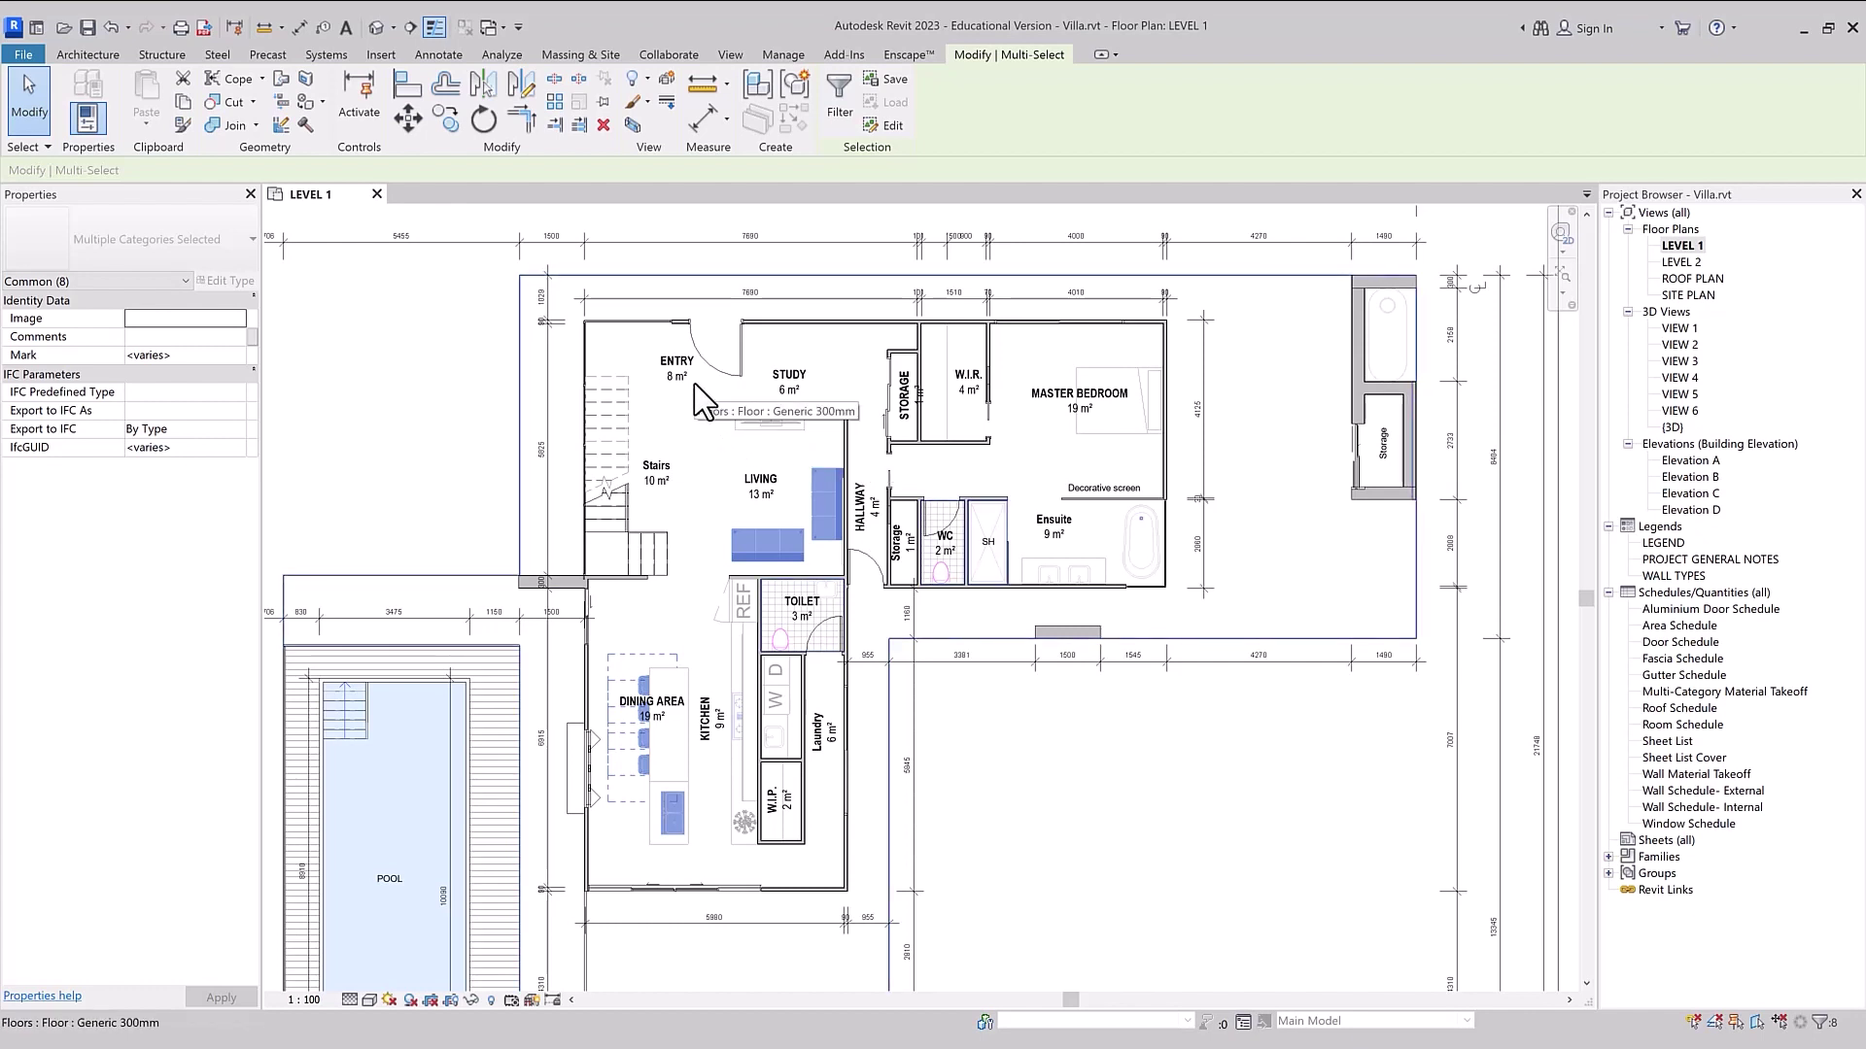
pyautogui.keyDown('ctrl'); pyautogui.click(832, 463); pyautogui.keyUp('ctrl')
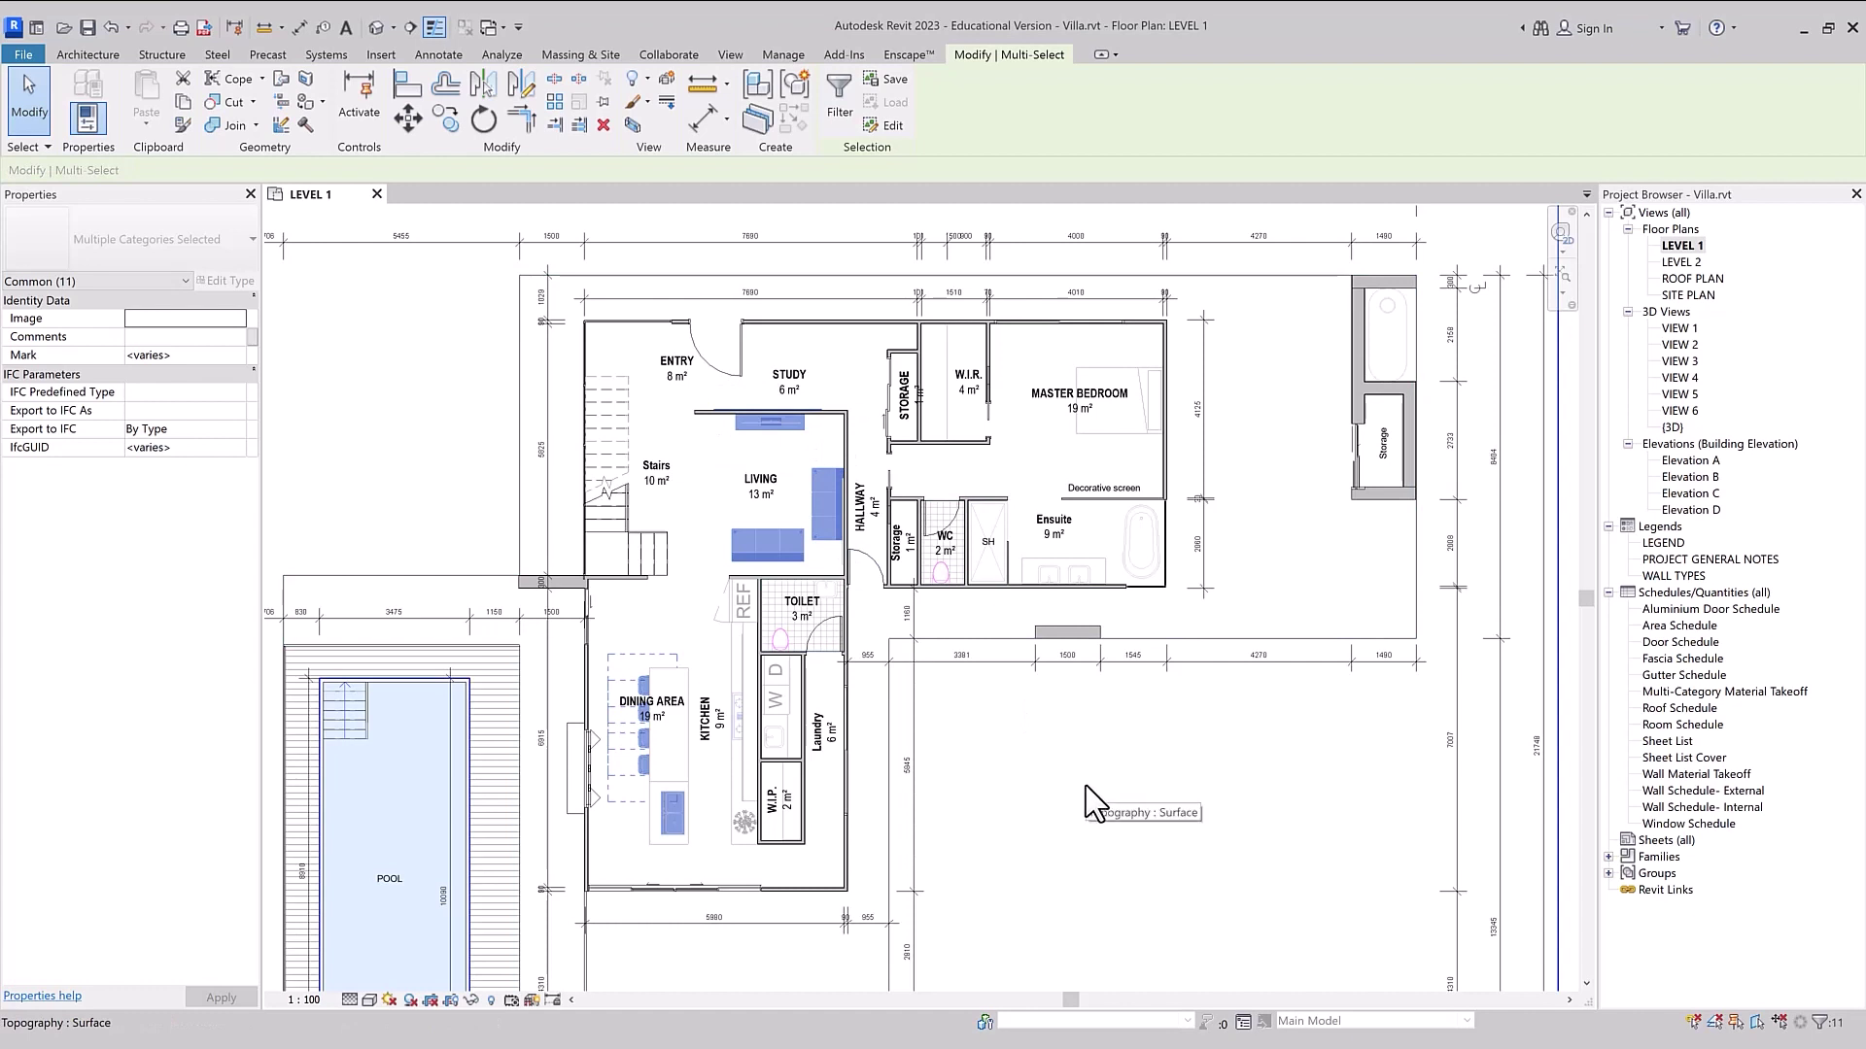